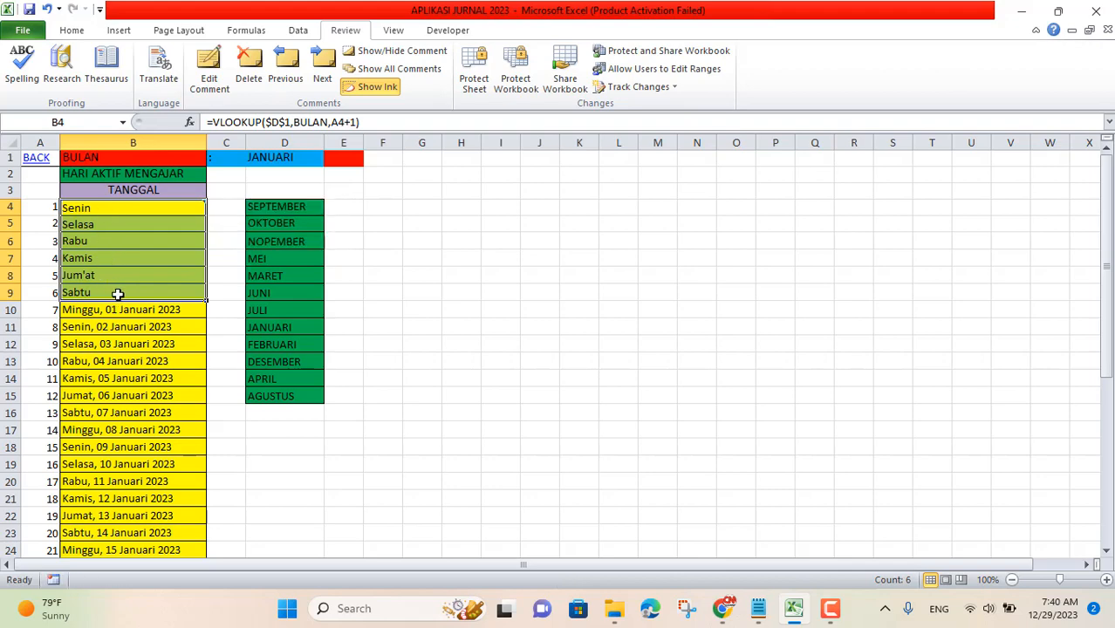
- Return from the month sheet to the main menu and open step 2, ISI PELAJARAN YANG DIAJARKAN
left_click(299, 237)
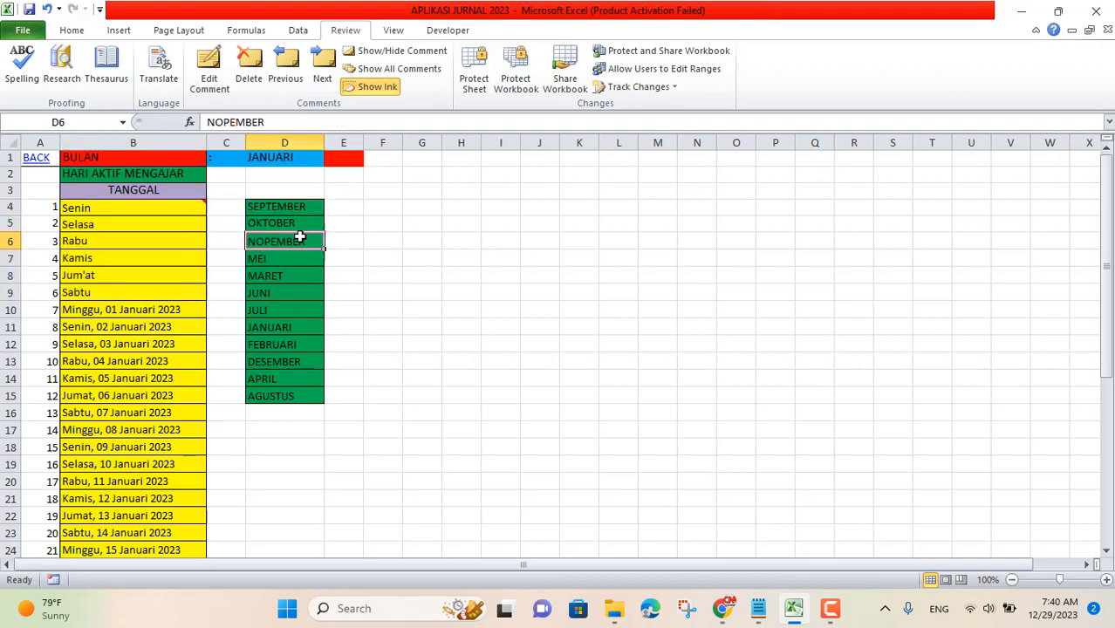
left_click(35, 162)
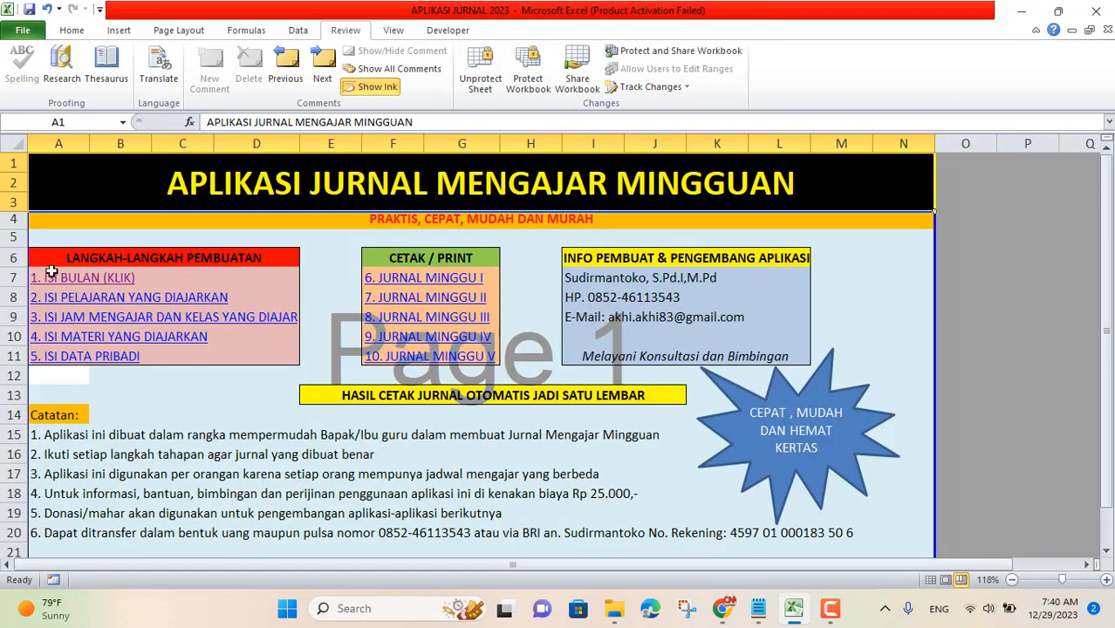
left_click(56, 305)
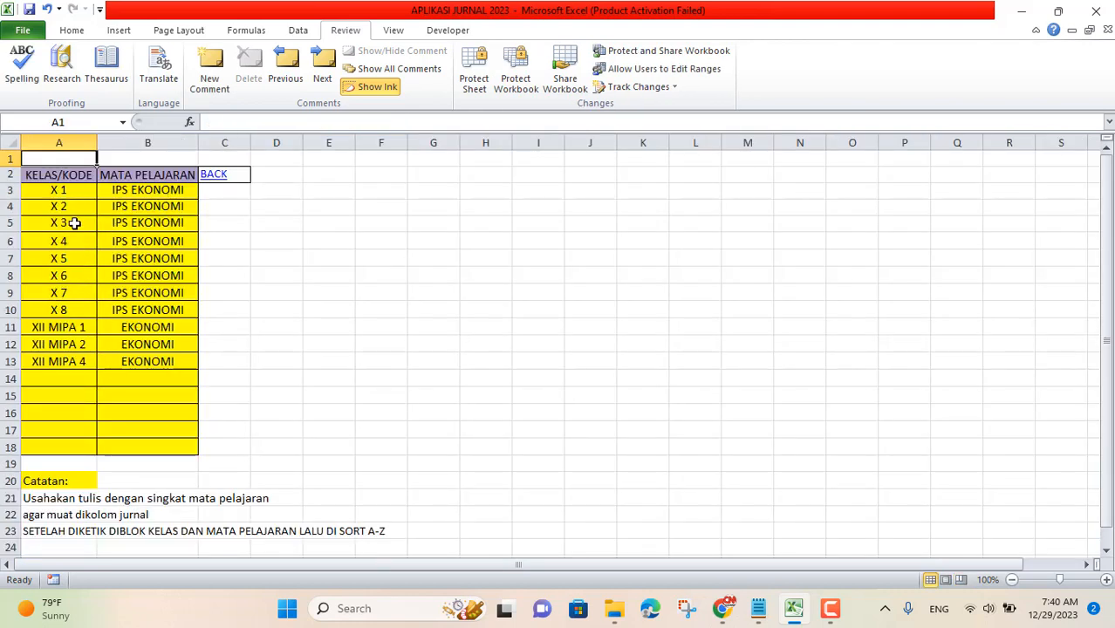
- Review the class codes and the subjects assigned to them in the KELAS/KODE and MATA PELAJARAN columns
left_click(68, 190)
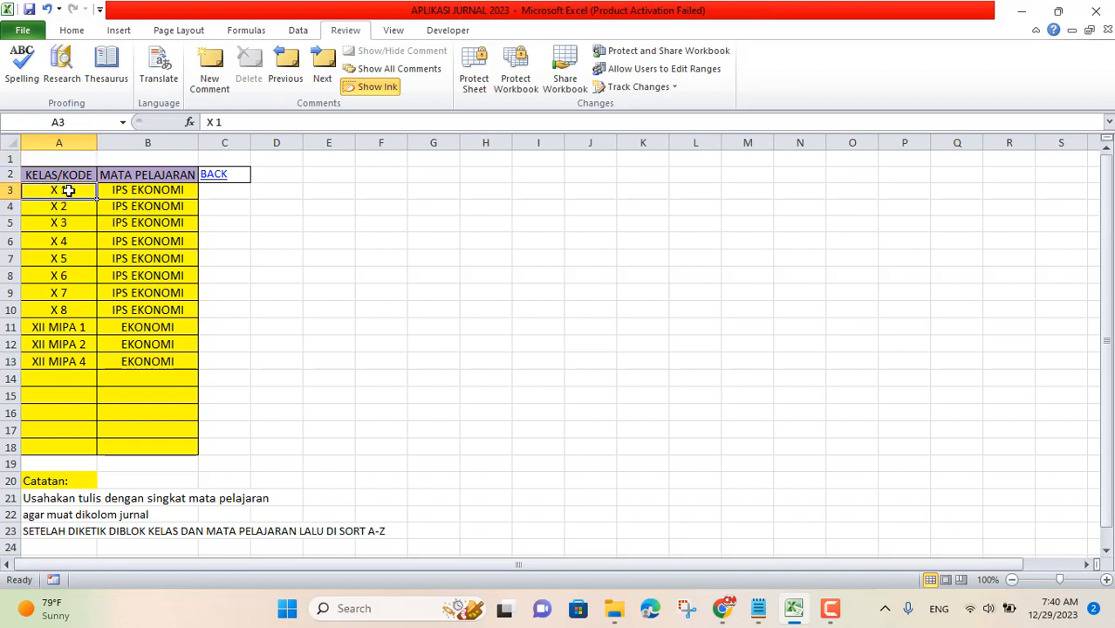
left_click(70, 314)
left_click(77, 329)
left_click(68, 187)
left_click(126, 189)
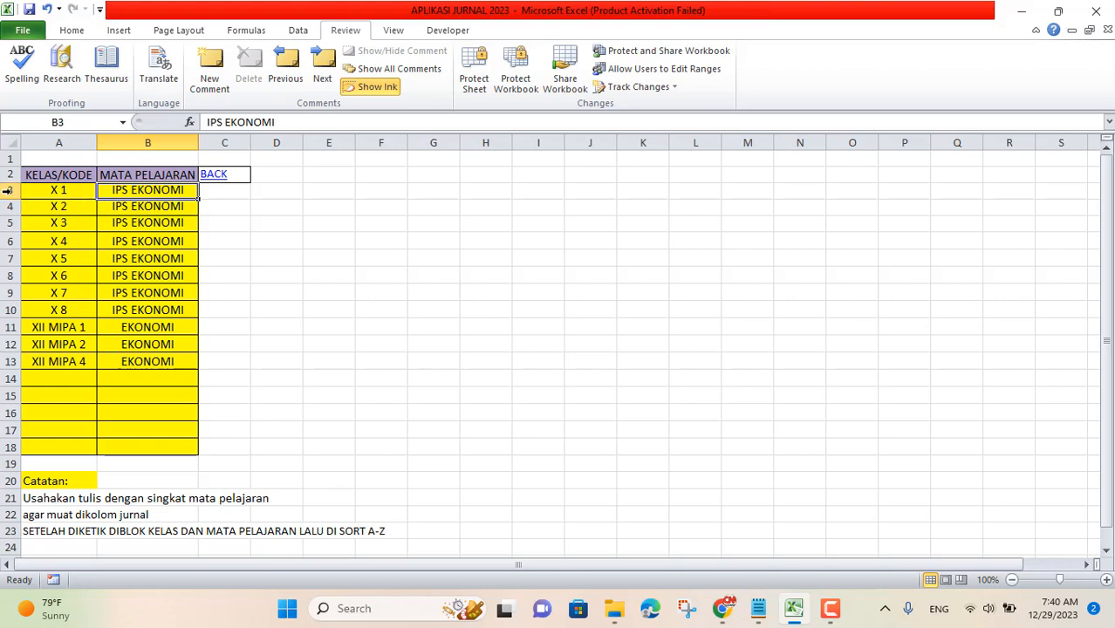
- Sort the class and subject list in rows 3 to 18 from Z to A, and re-sort it from A to Z
left_click_drag(6, 189, 54, 448)
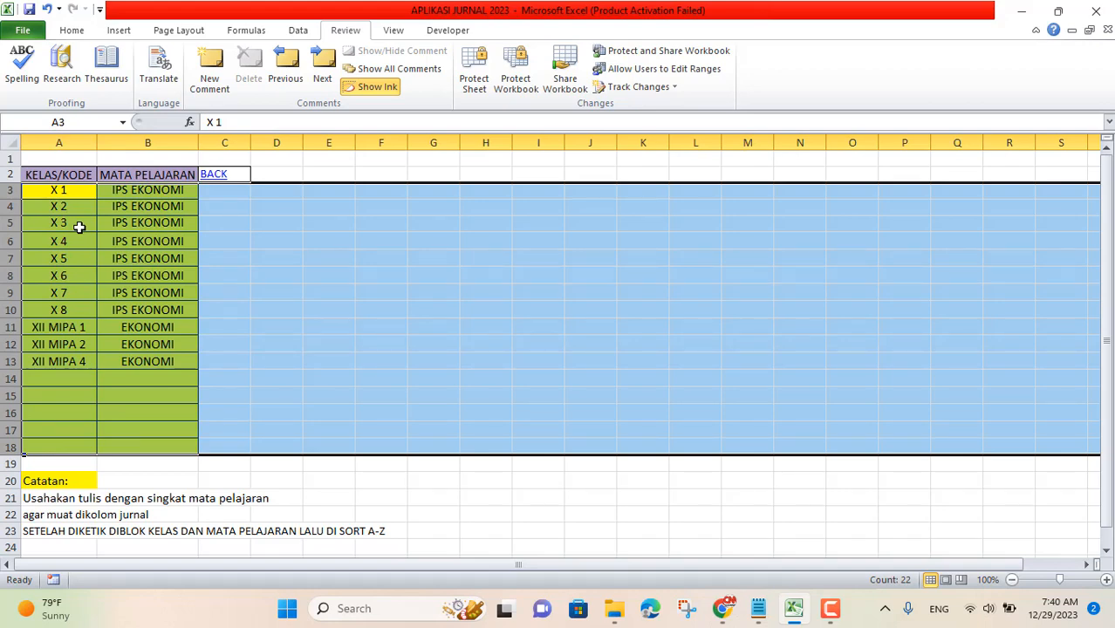
left_click_drag(9, 190, 35, 448)
left_click(72, 29)
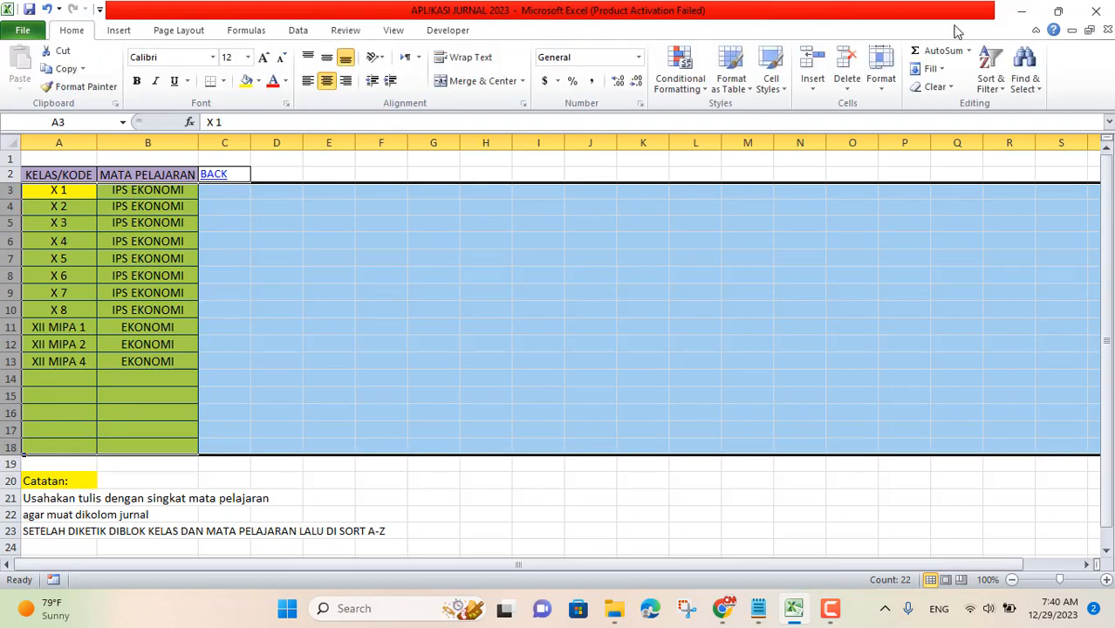
left_click(998, 87)
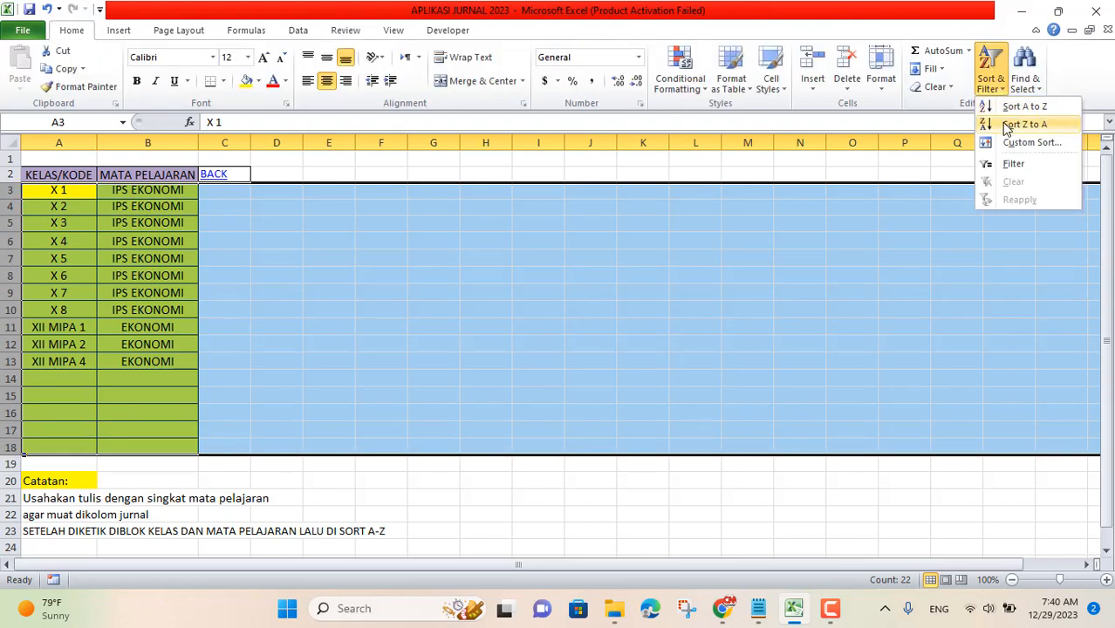
left_click(1008, 127)
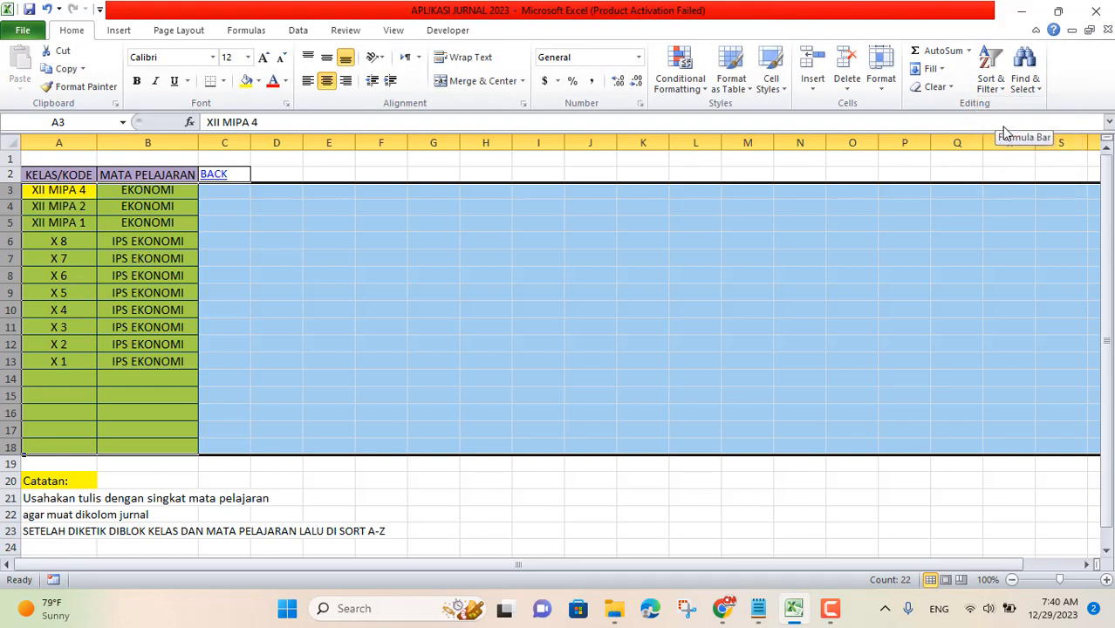
left_click(998, 89)
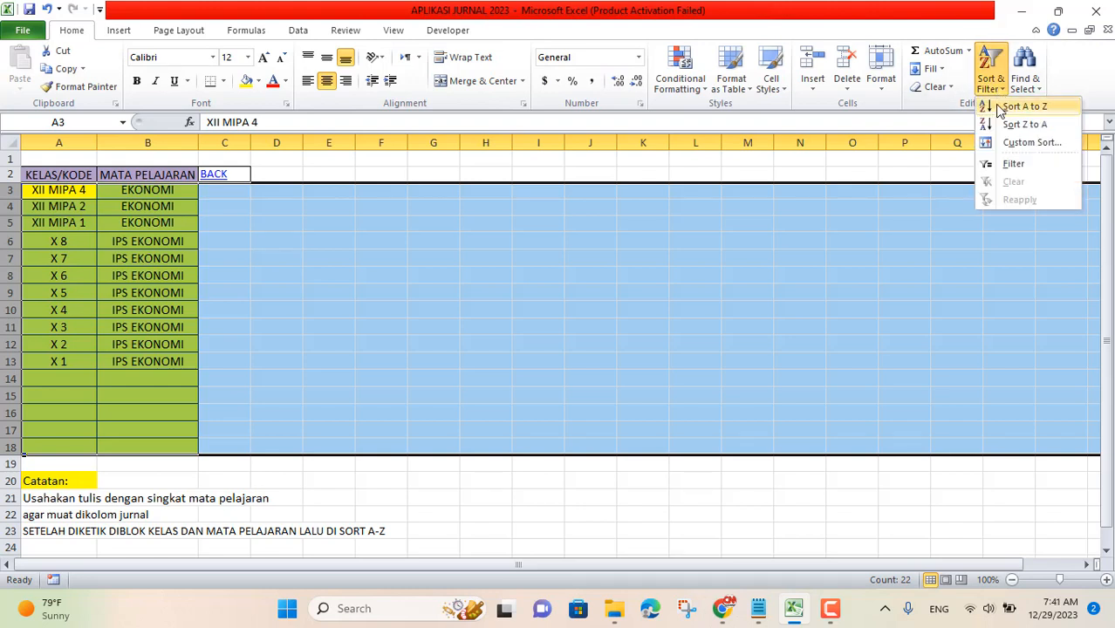
left_click(1008, 106)
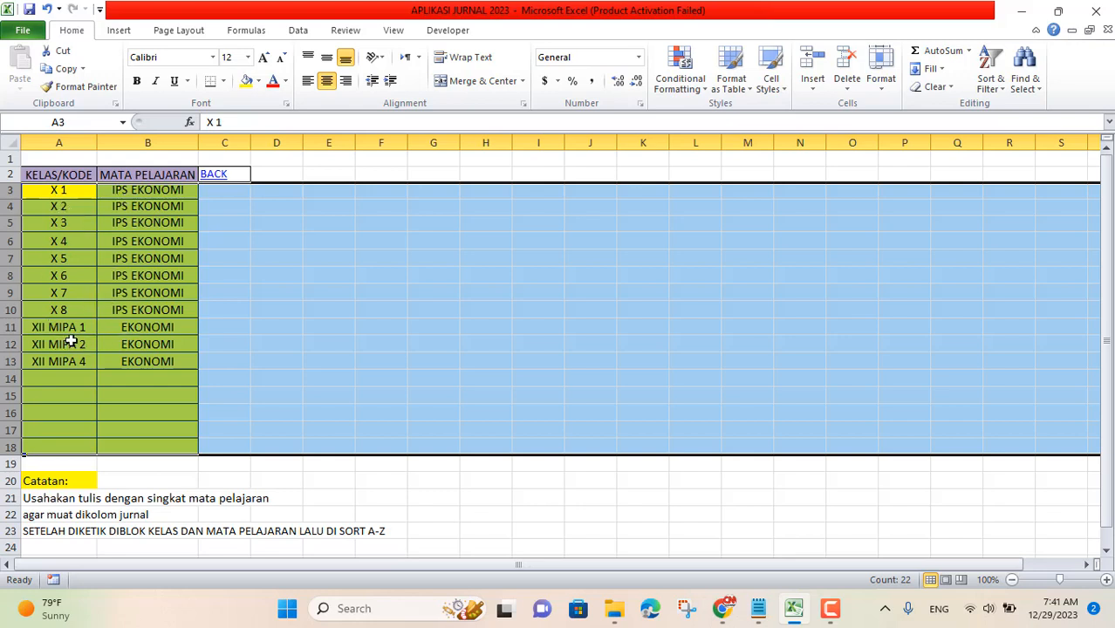
left_click(130, 269)
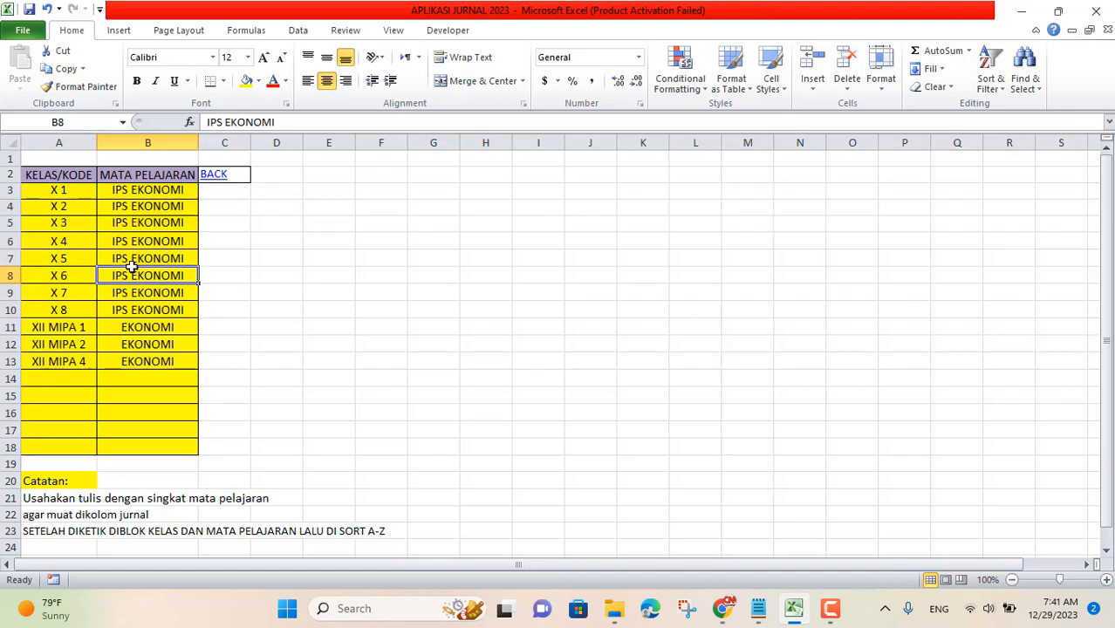
- Return to the main menu and open step 3, the teaching hours and classes sheet, to review Monday's (SENIN) time slots
left_click(214, 175)
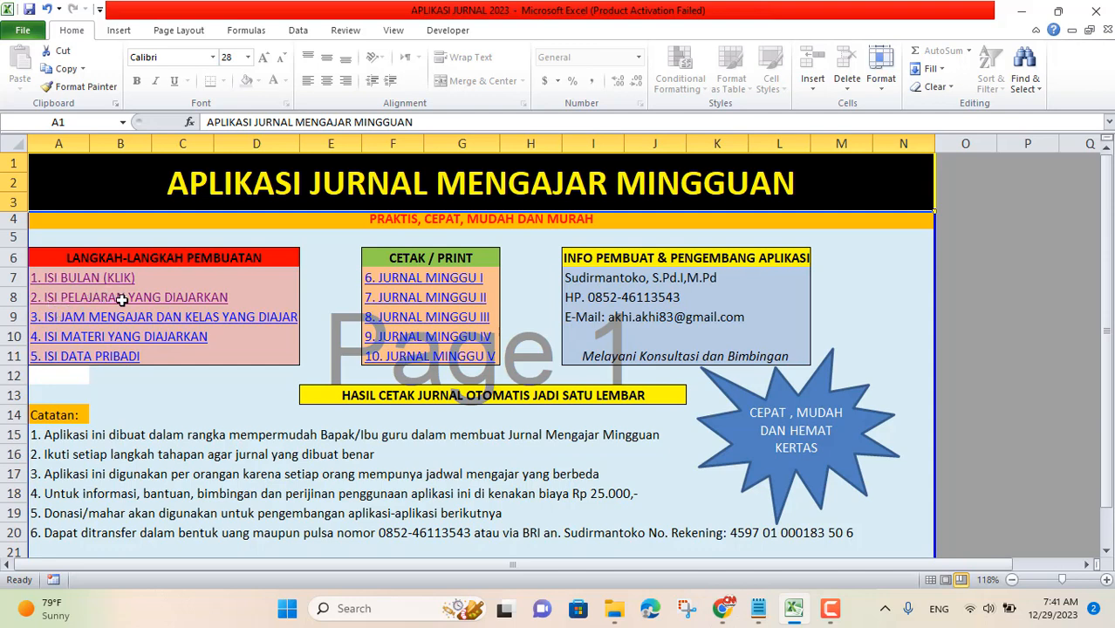
left_click(49, 326)
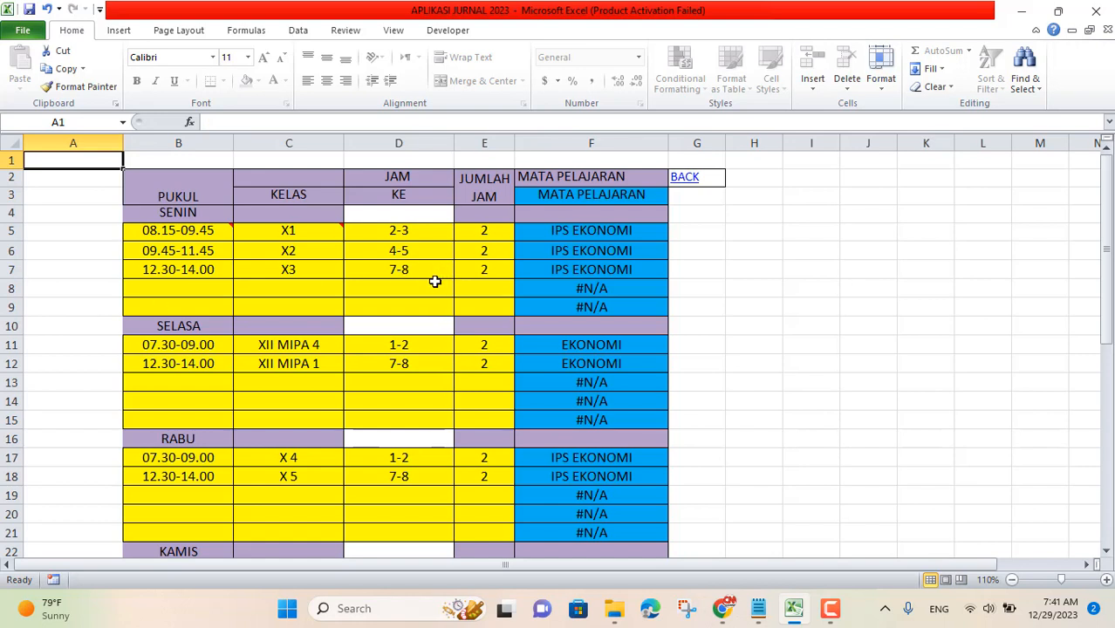
left_click(146, 232)
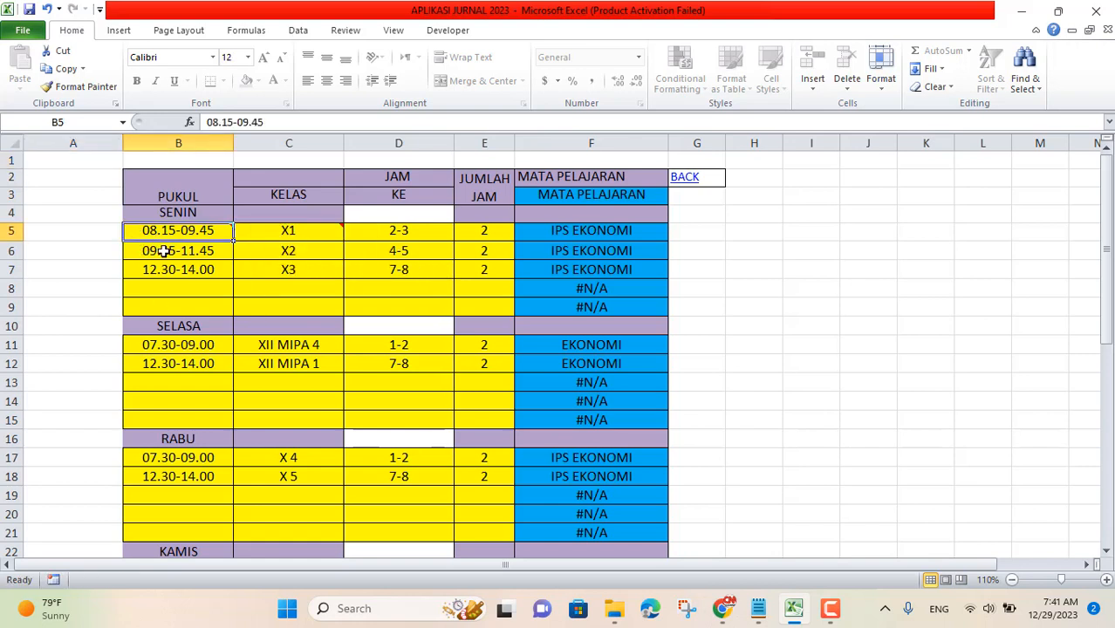
left_click(168, 213)
left_click(173, 234)
left_click(175, 250)
left_click(175, 272)
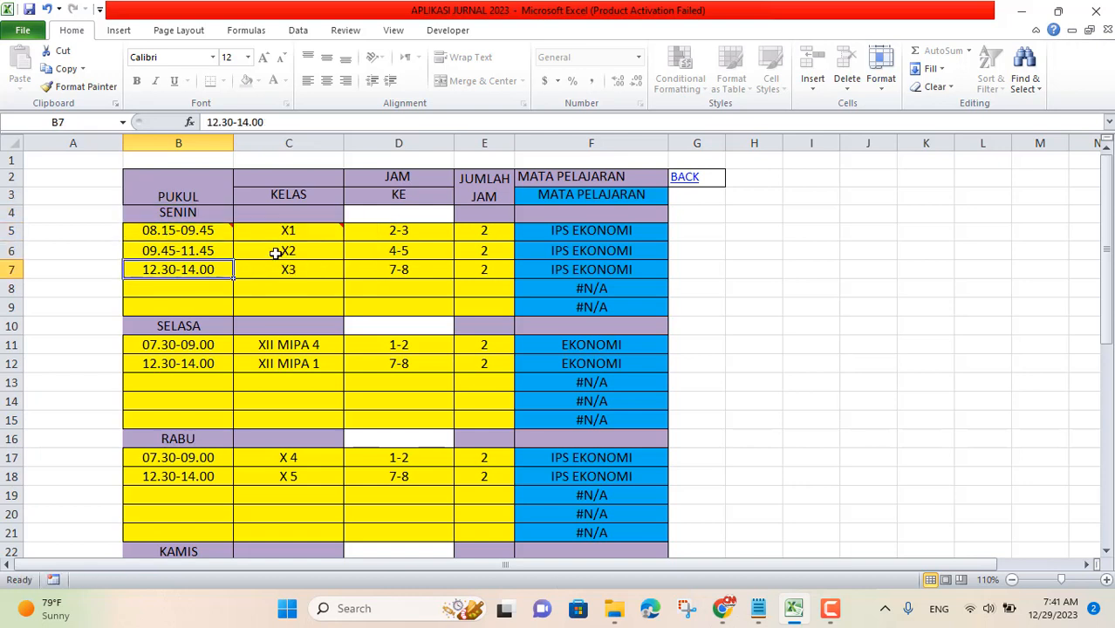
- Examine Monday's class, period and number-of-hours entries and the formula in the first MATA PELAJARAN cell
left_click(298, 198)
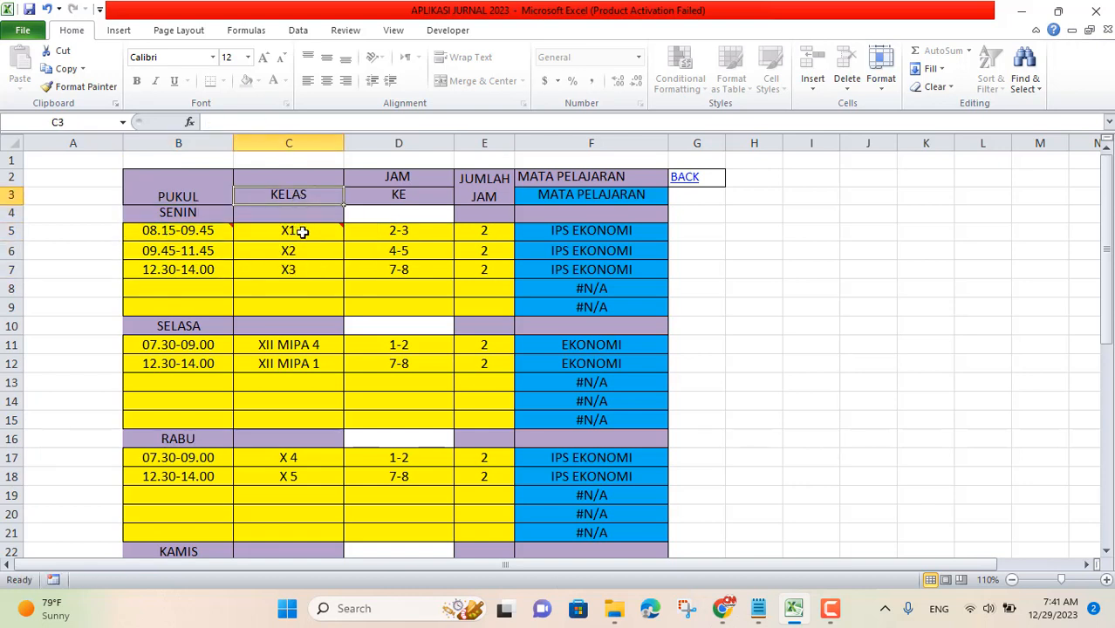
left_click(299, 229)
left_click(301, 251)
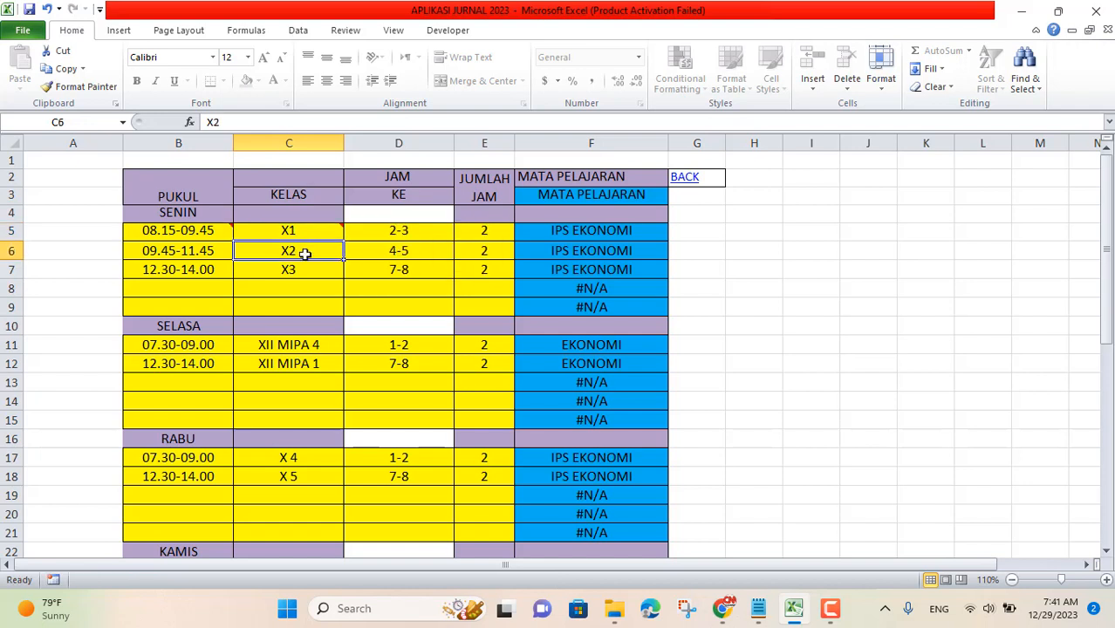
left_click(302, 268)
left_click(404, 227)
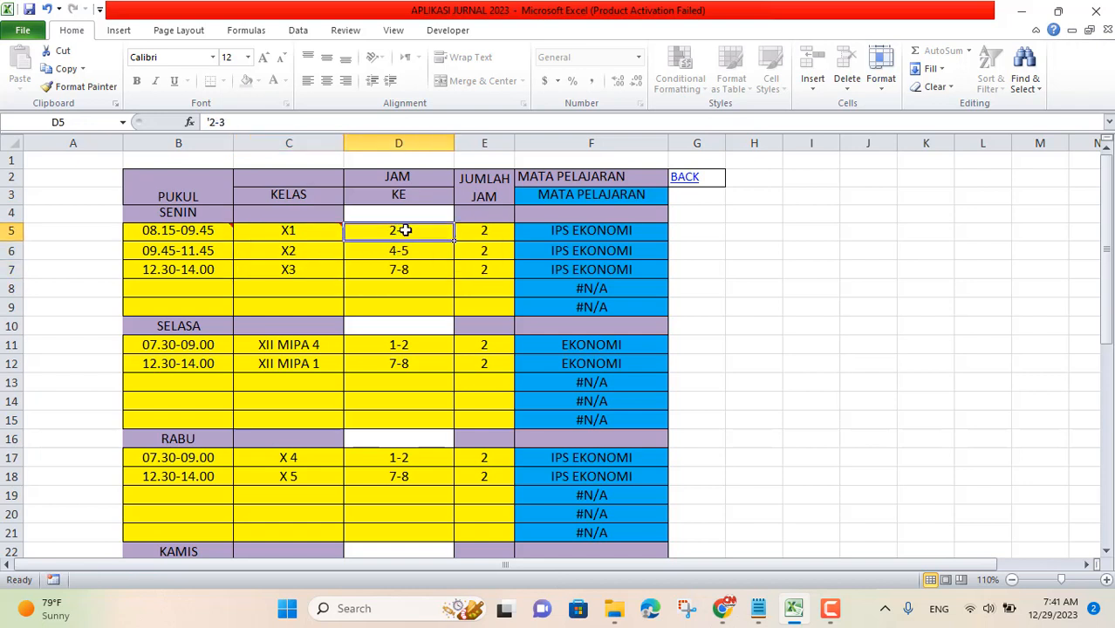
left_click(404, 251)
left_click(402, 269)
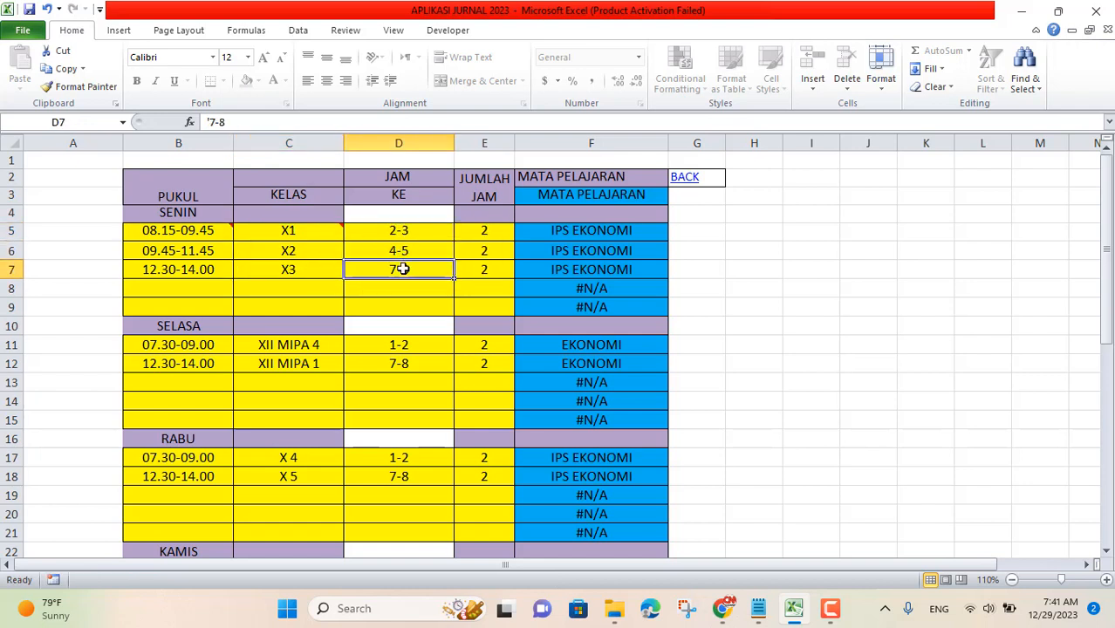
left_click(489, 232)
left_click(490, 253)
left_click(491, 271)
left_click(539, 234)
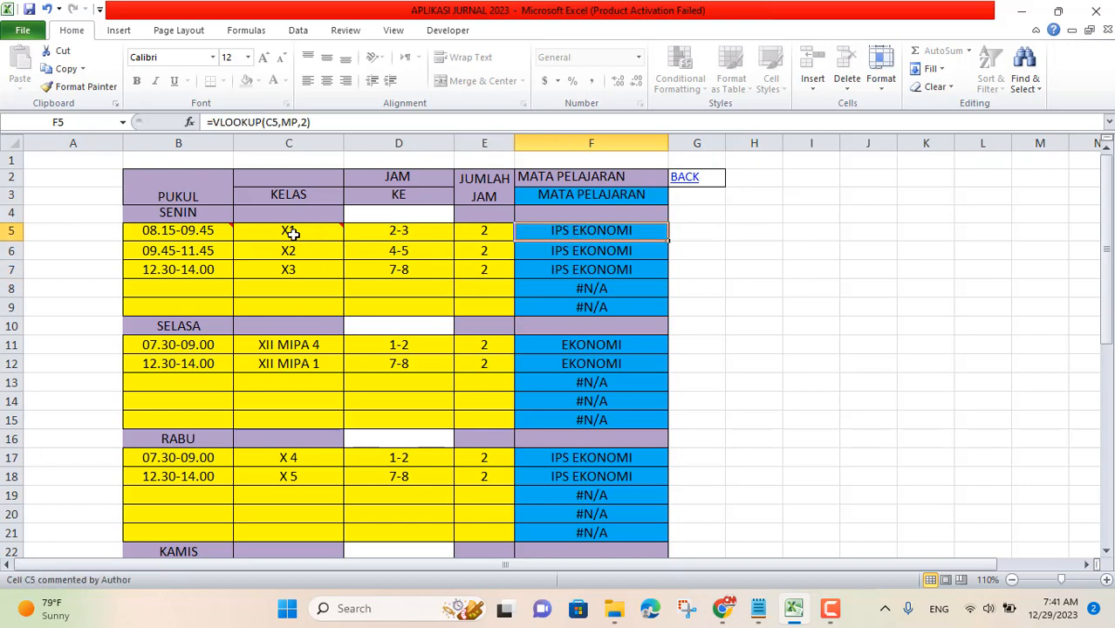
- Read the comment on class cell C5 and compare Monday's three class entries with their subject lookups in column F
mouse_move(291, 233)
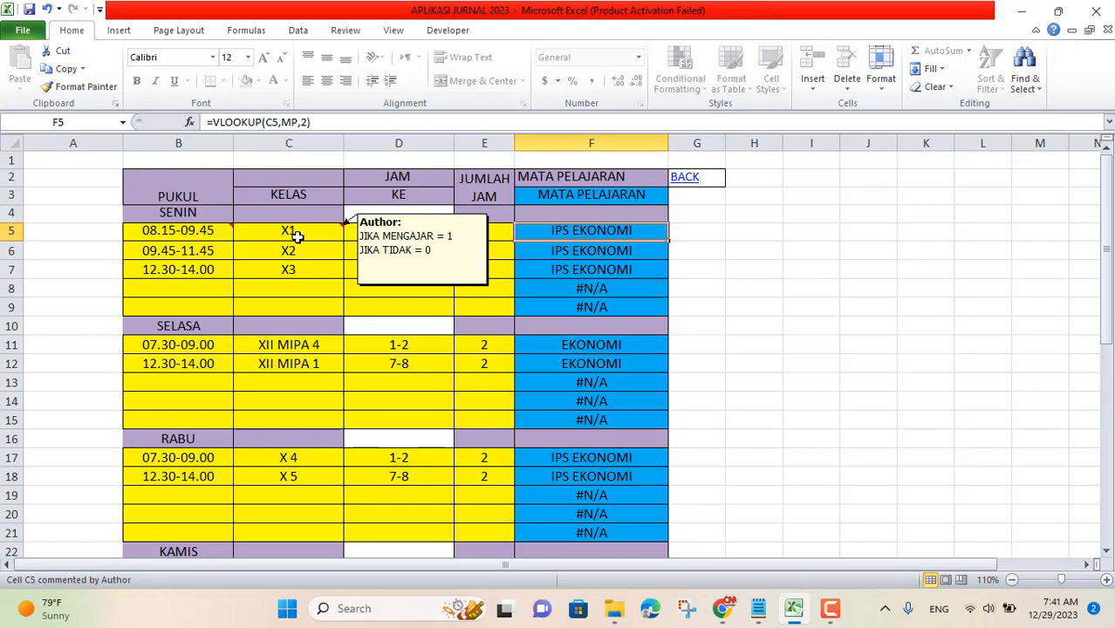
left_click(297, 237)
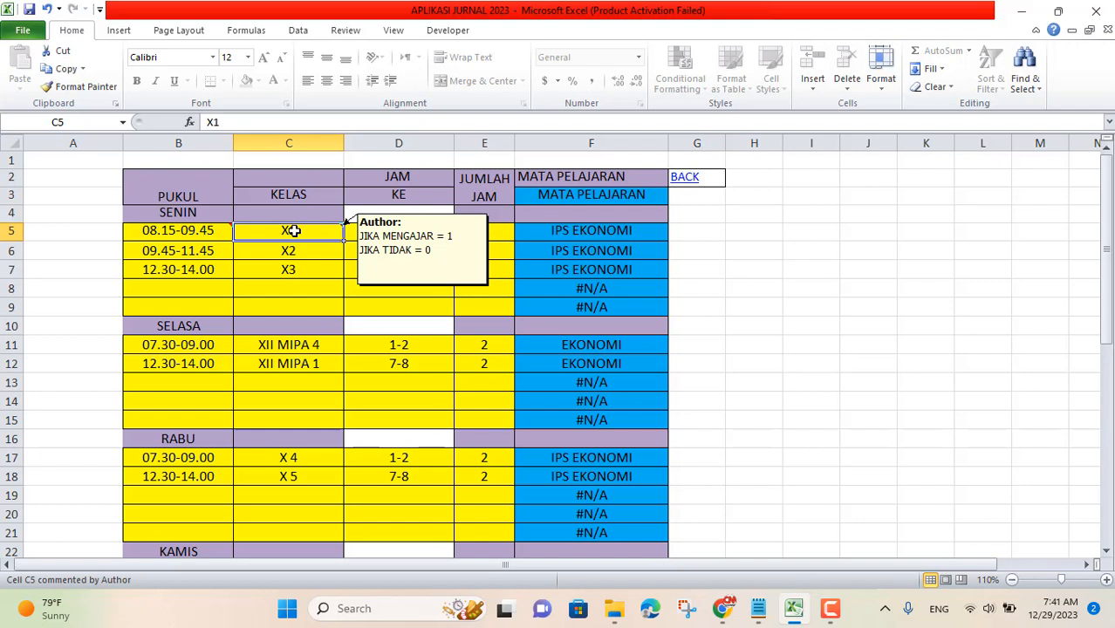
mouse_move(291, 232)
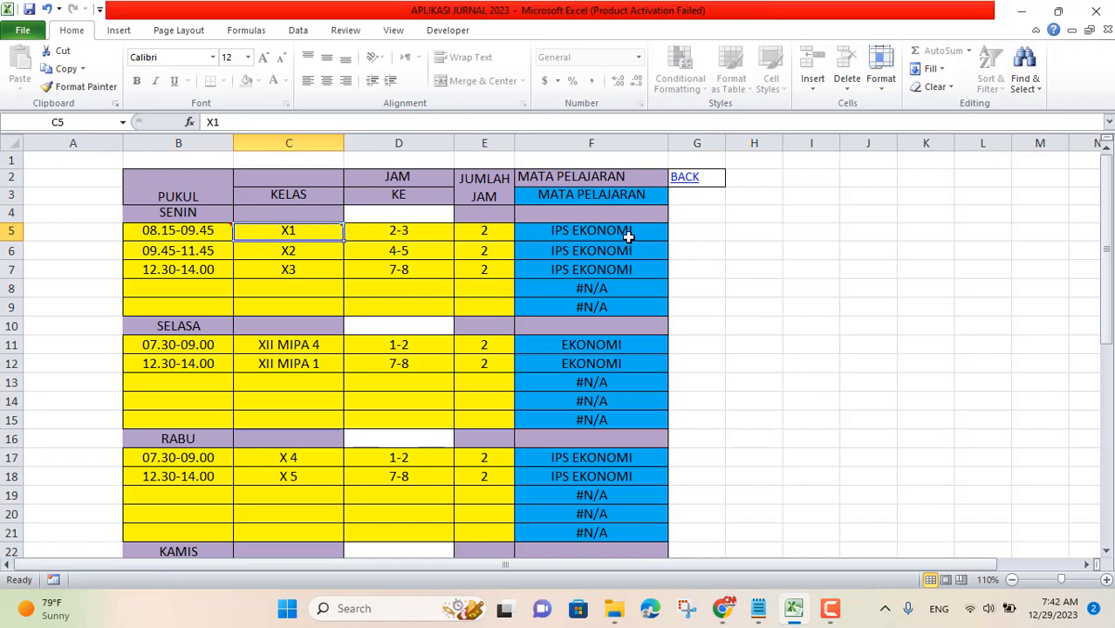
left_click(627, 234)
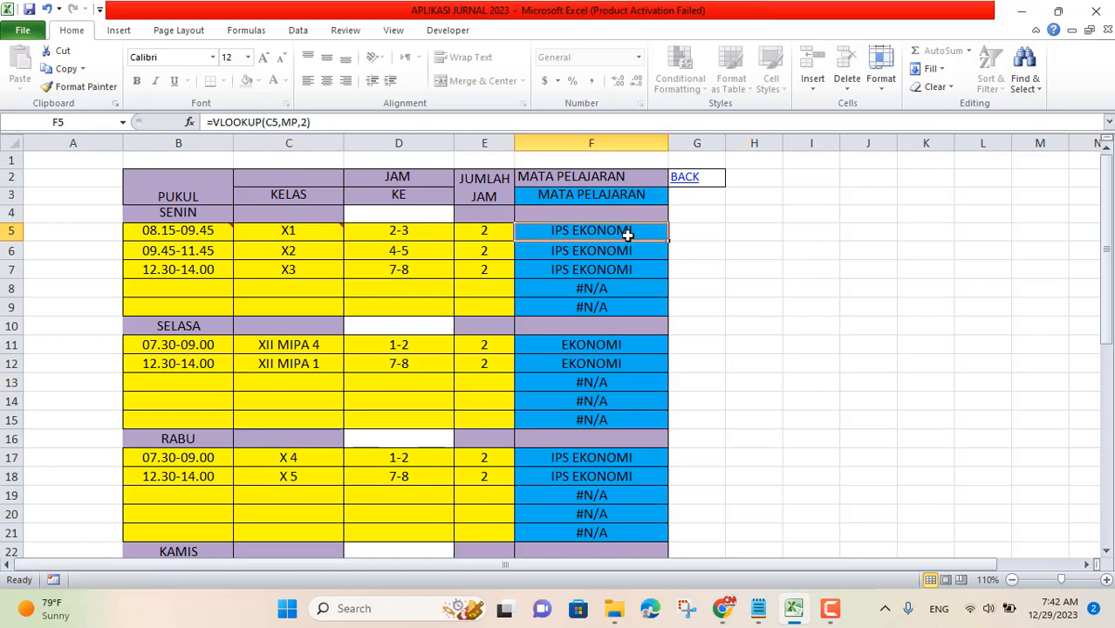
left_click(309, 250)
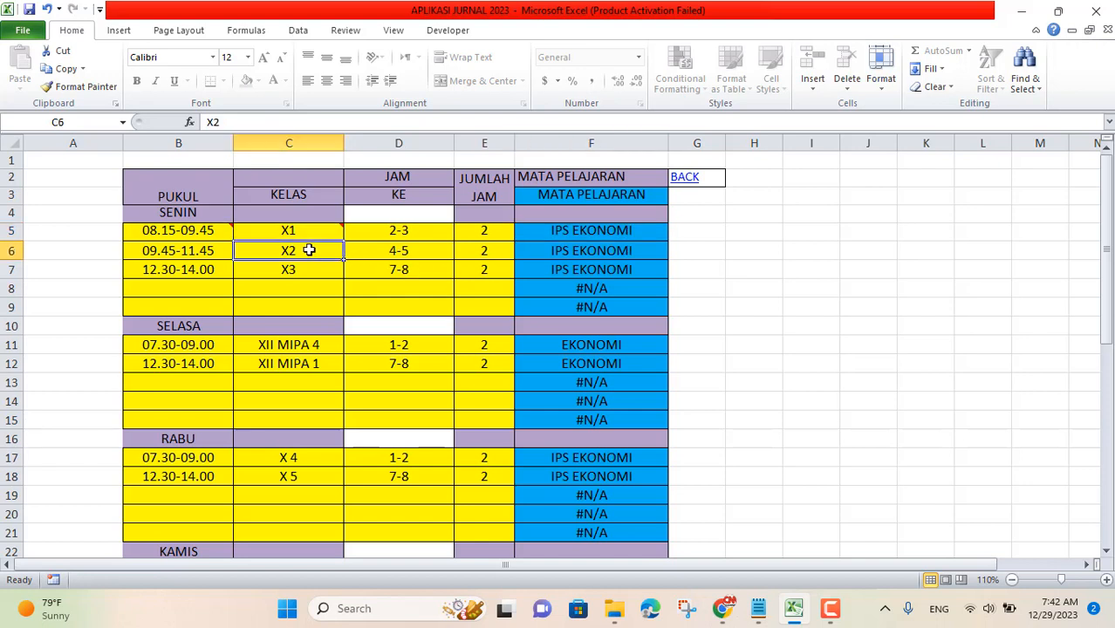
left_click(591, 252)
left_click(288, 271)
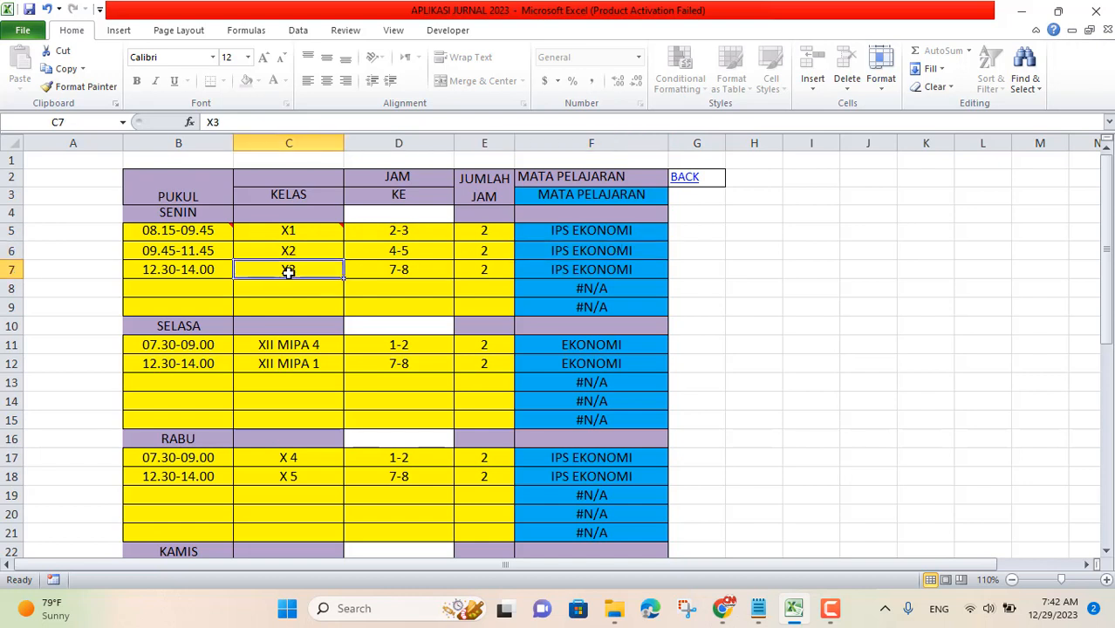
left_click(633, 270)
- Copy the class XII MIPA 4 from C11 into Monday's empty class cell C8 and check the subjects in F5:F8
left_click(288, 286)
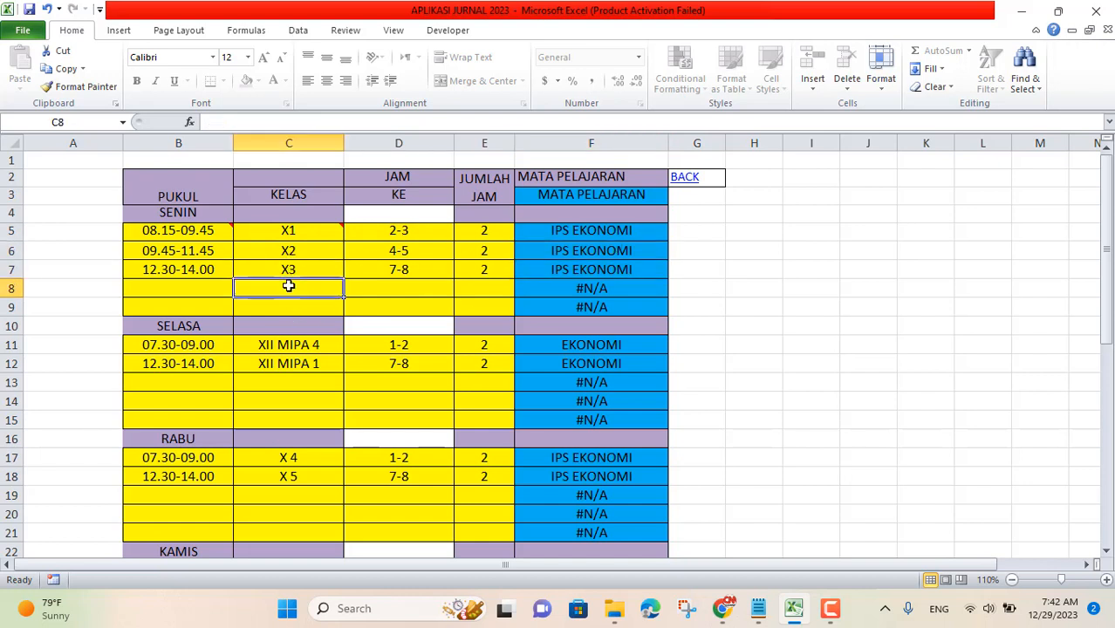
left_click(272, 346)
left_click_drag(277, 123, 201, 123)
key("ctrl+c")
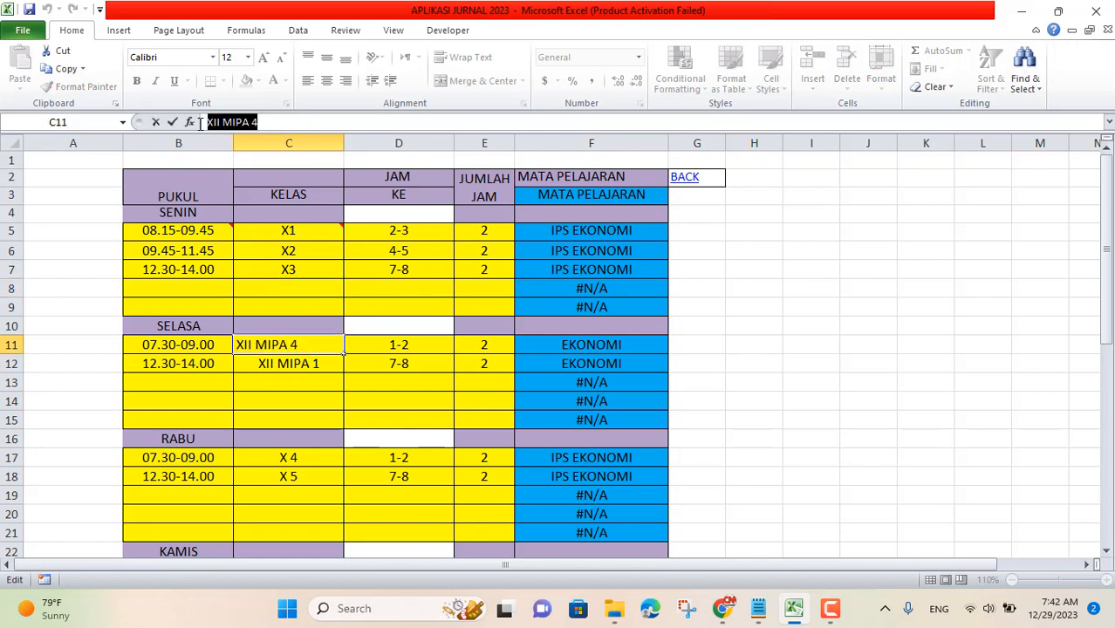
double_click(294, 285)
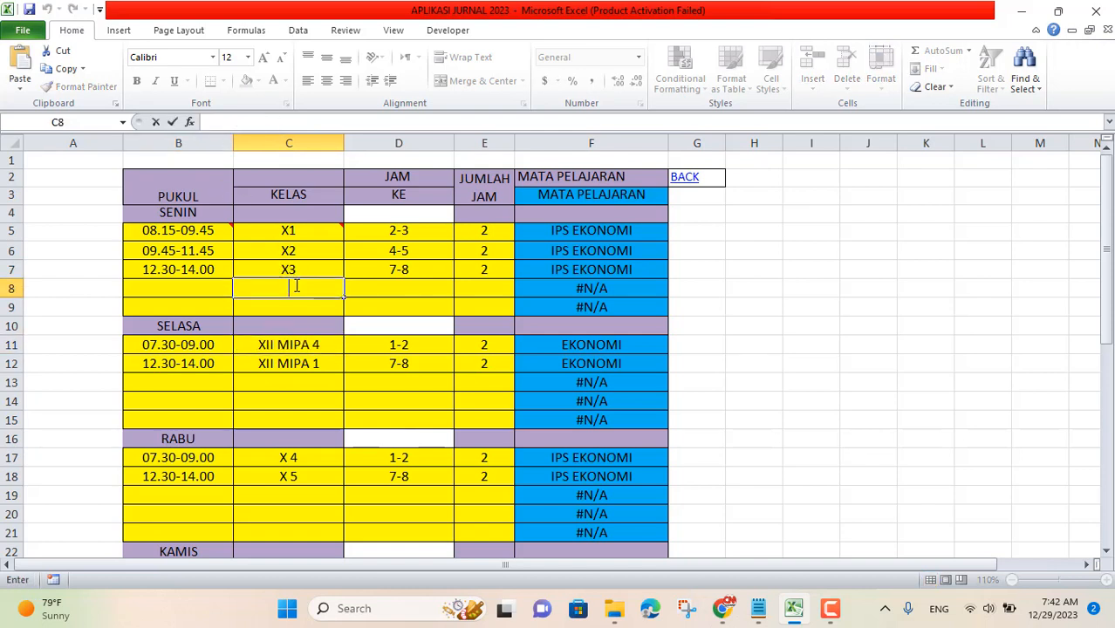
key("ctrl+v")
key("Return")
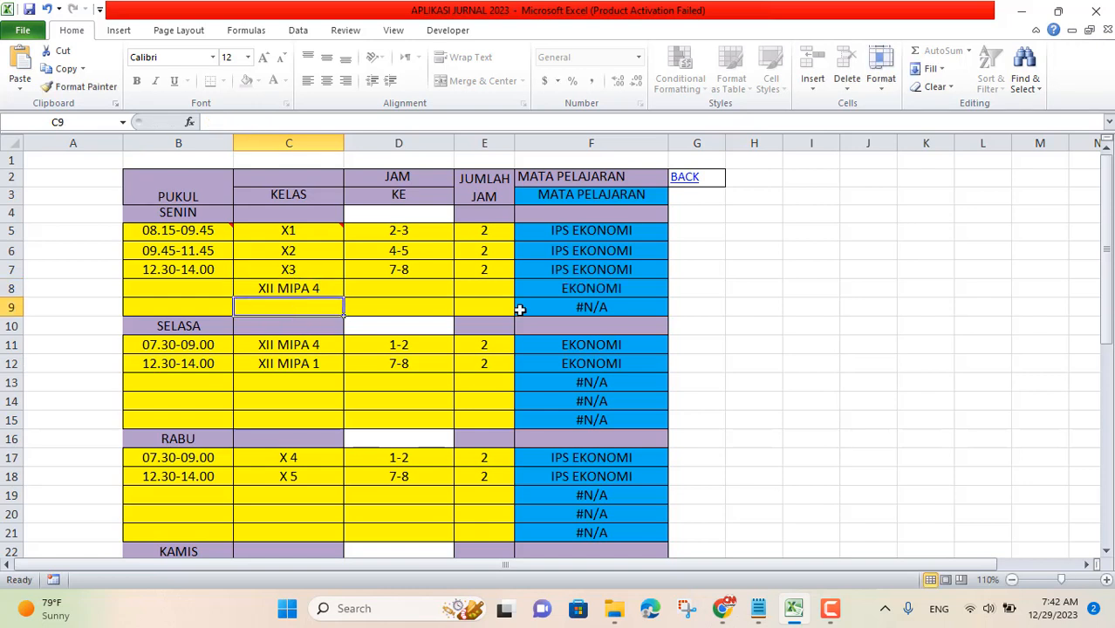
left_click(616, 289)
left_click_drag(605, 228, 606, 290)
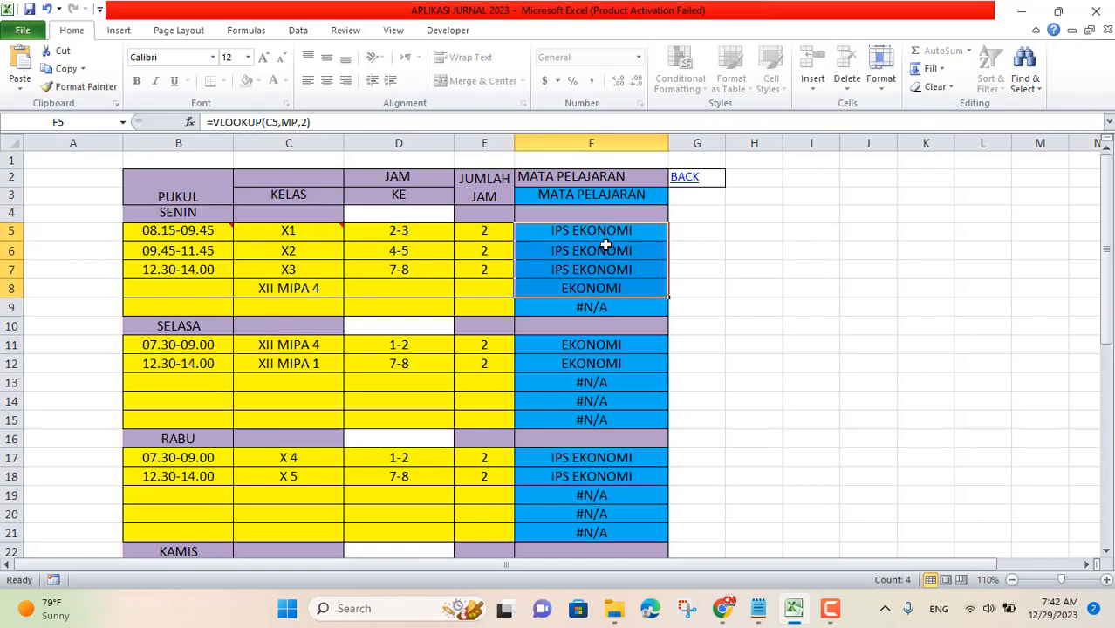
- Clear the class entry in C8 and check the subject lookup in F8
left_click(272, 289)
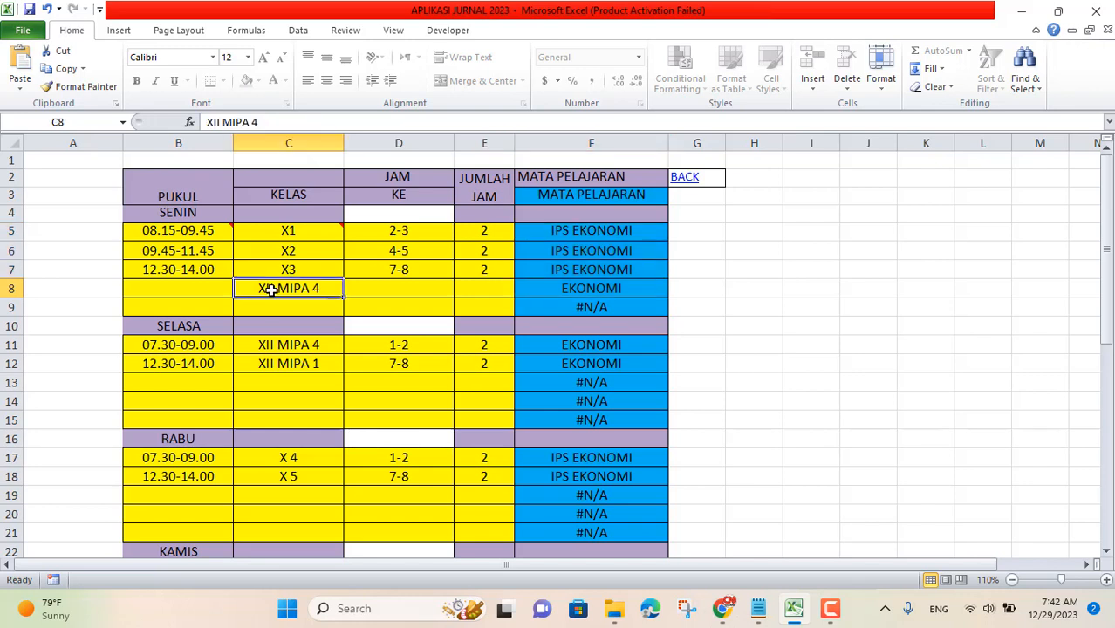
key("Delete")
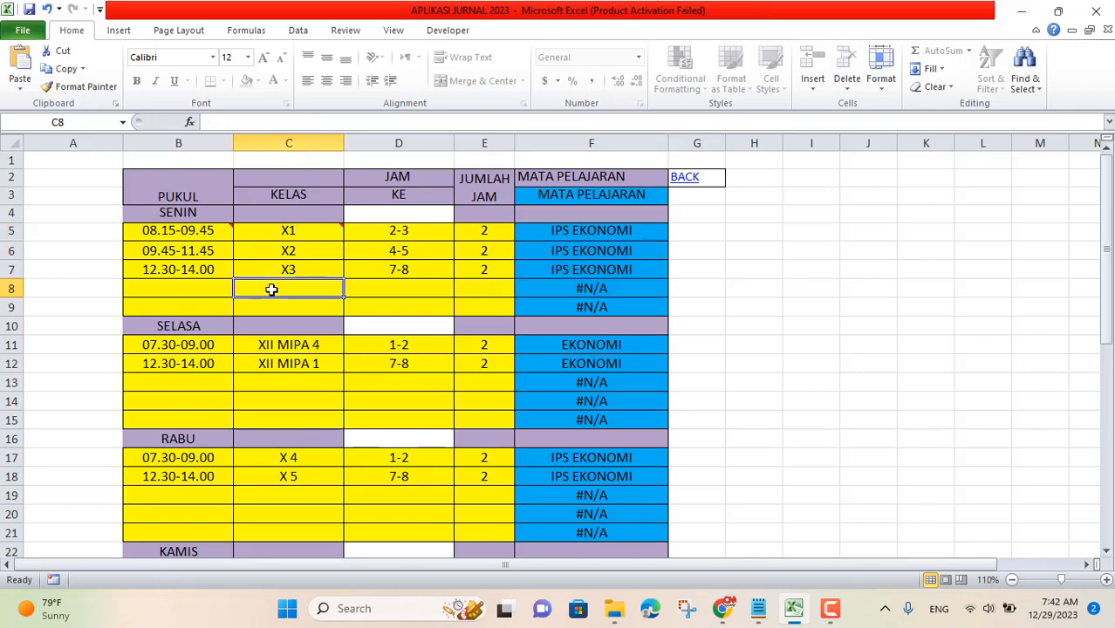
left_click(621, 290)
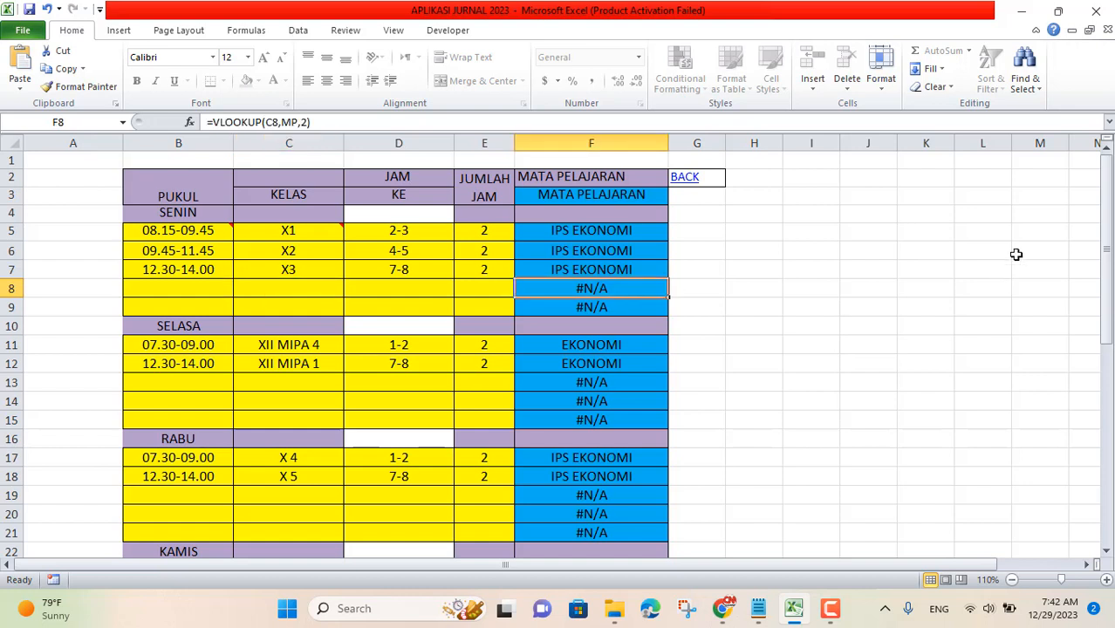
- Examine Tuesday's time, class, period and number-of-hours entries in rows 11 and 12 of the teaching schedule
left_click(181, 347)
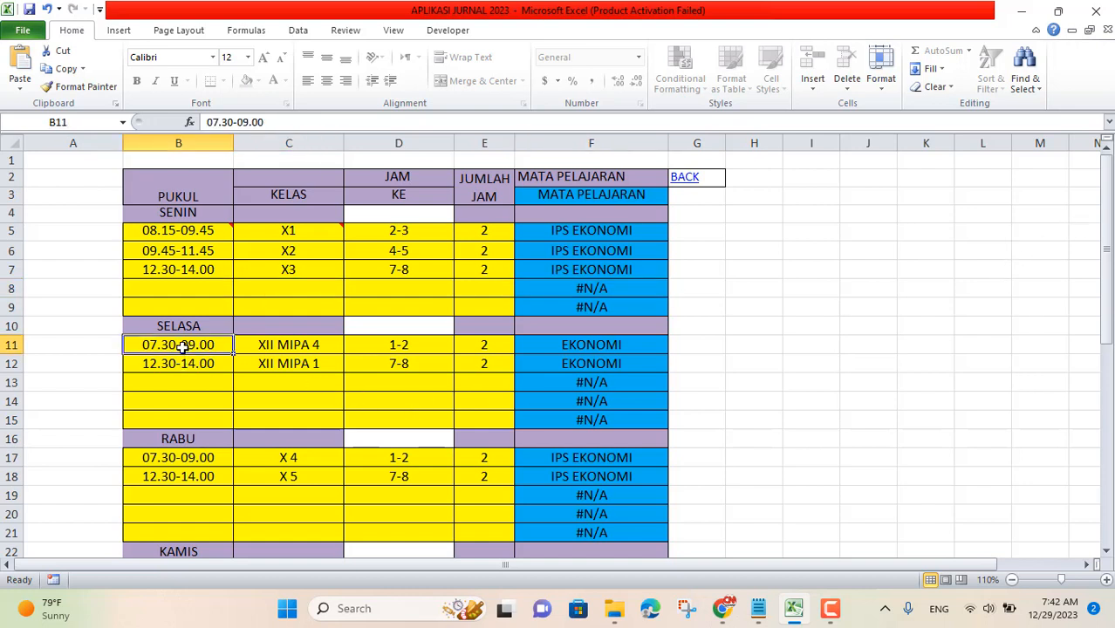
key("Down")
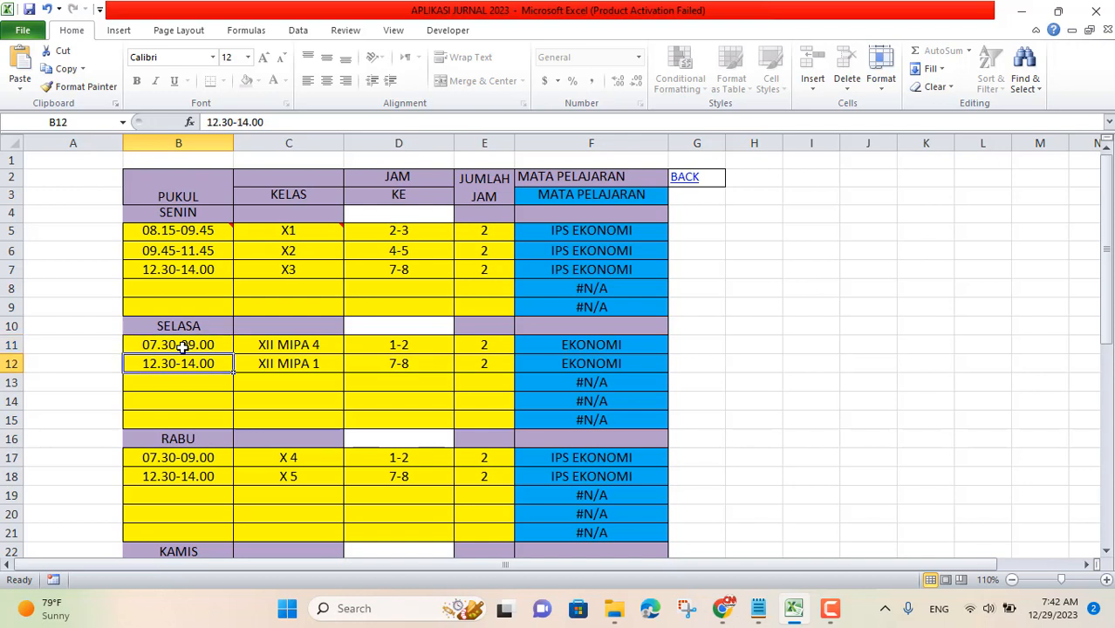
key("Right")
key("Right")
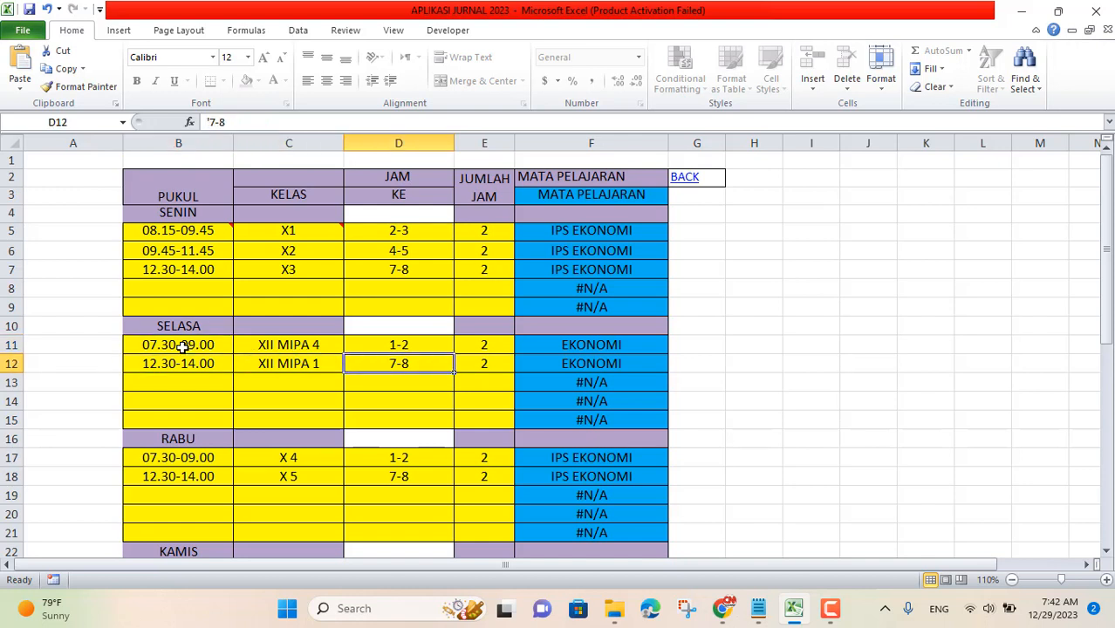
key("Right")
key("Up")
key("Down")
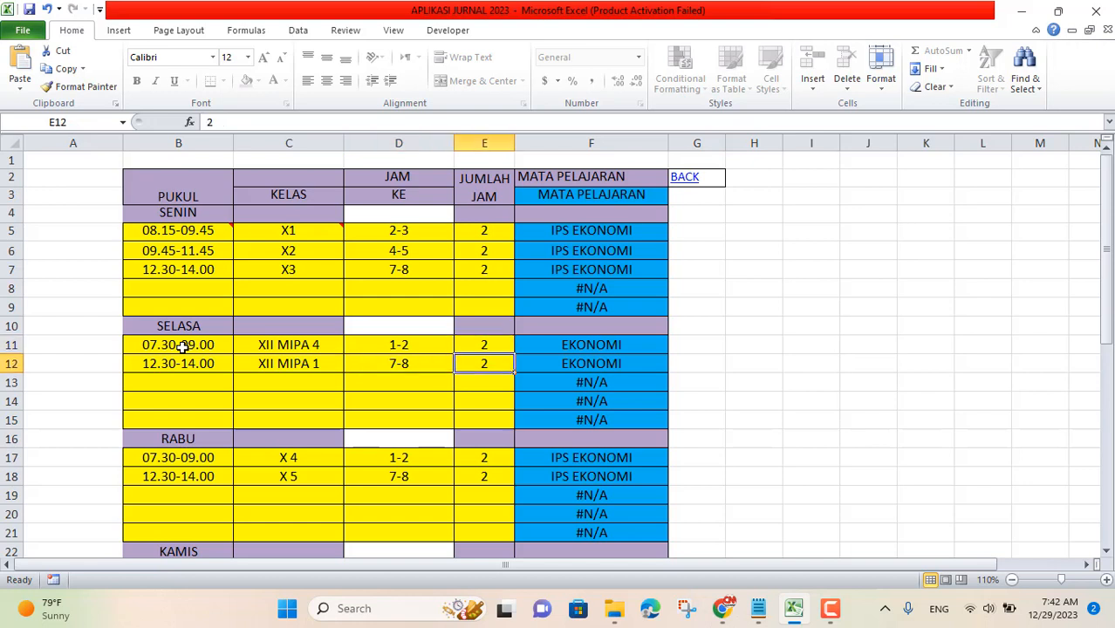
- Clear Saturday's schedule entries in B36:E38 and undo the deletion
left_click_drag(1108, 257, 1080, 436)
left_click_drag(199, 443, 473, 487)
key("Delete")
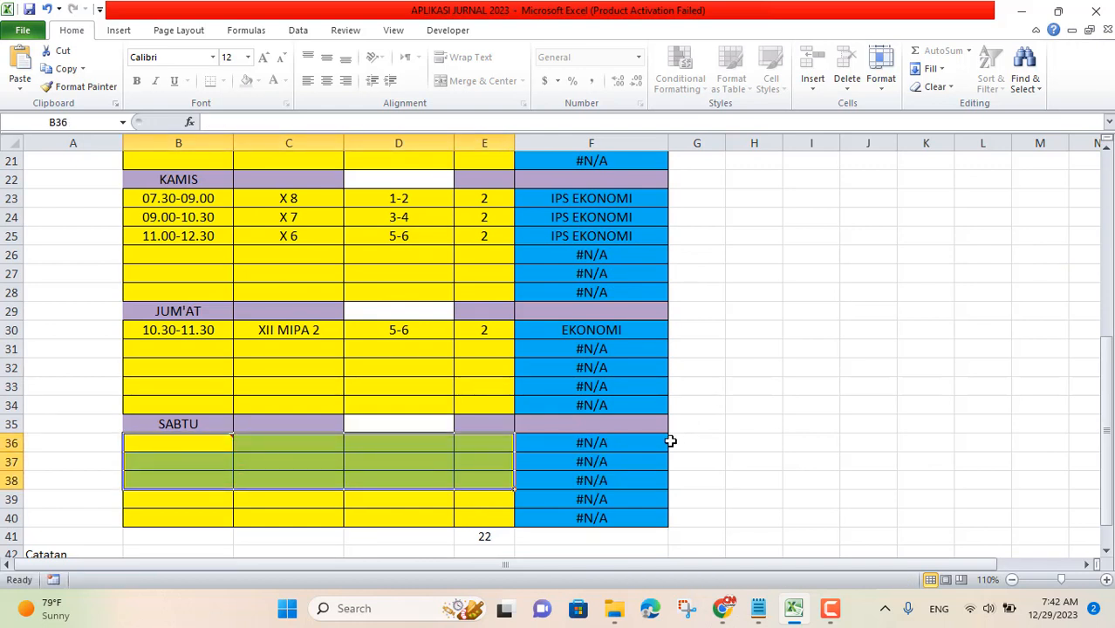
key("ctrl+z")
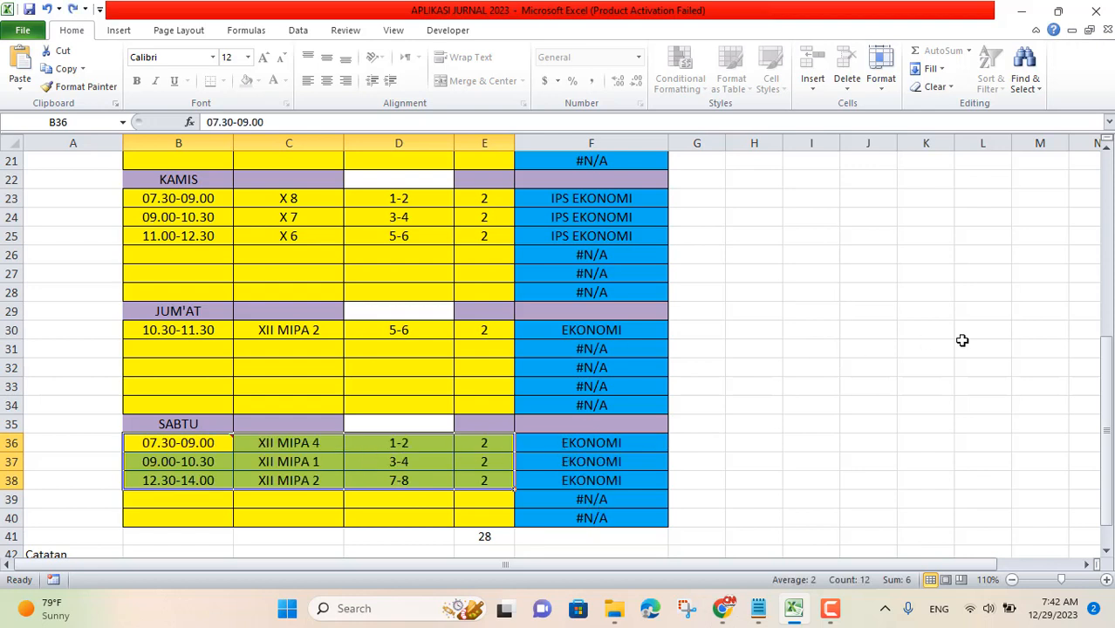
- Read the note beneath the schedule and the comment on Saturday's first time cell, B36
left_click_drag(1104, 365, 1105, 434)
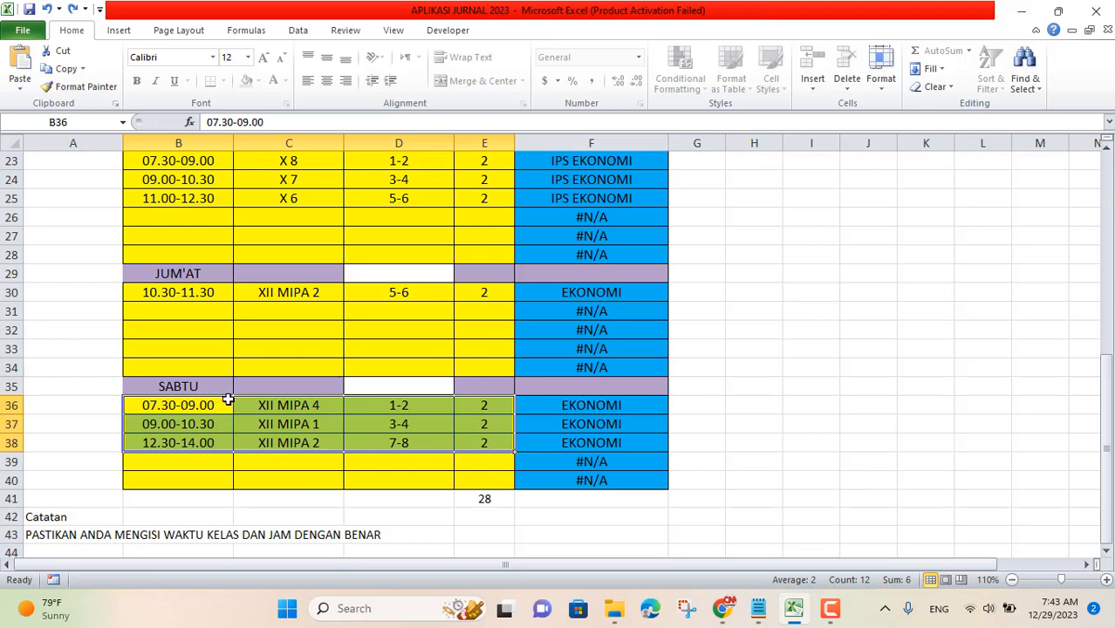
mouse_move(213, 407)
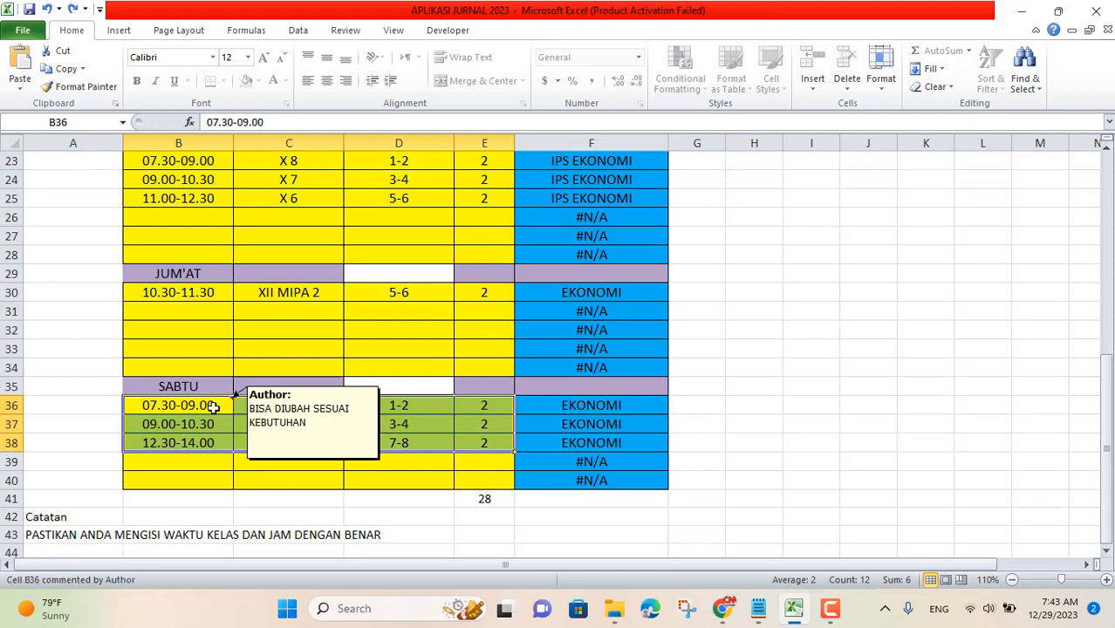
- Return to the workbook's main menu sheet and open the section 4. ISI MATERI YANG DIAJARKAN
scroll(460, 439, "up", 7)
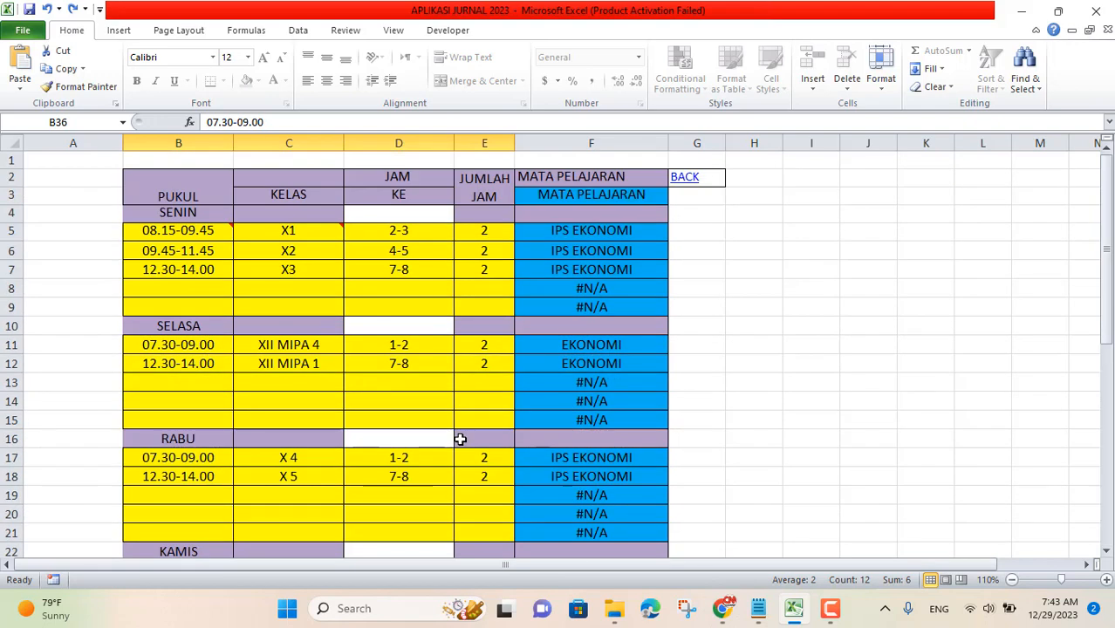
left_click(689, 179)
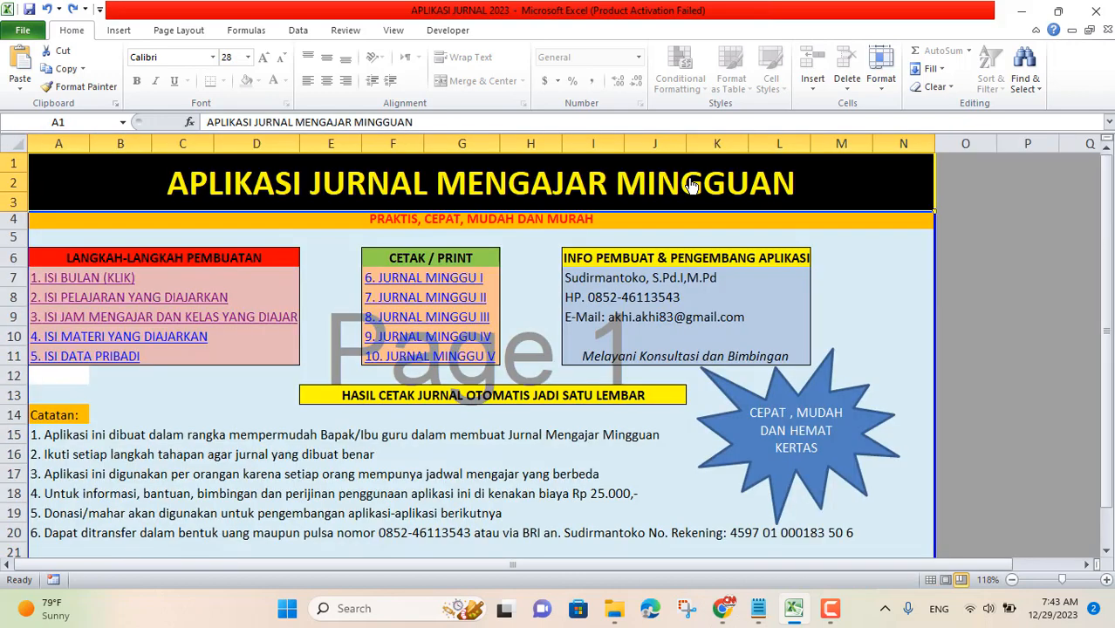
left_click(56, 345)
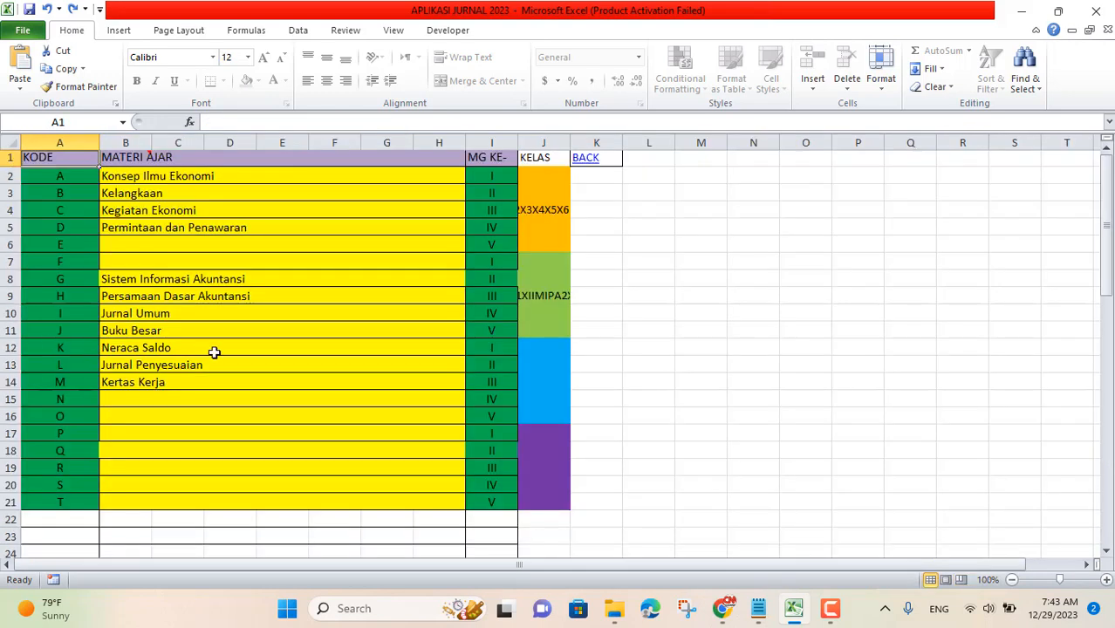
- Examine the KODE, MATERI AJAR, MG KE- and KELAS columns and read the comment on the MATERI AJAR heading
left_click(72, 179)
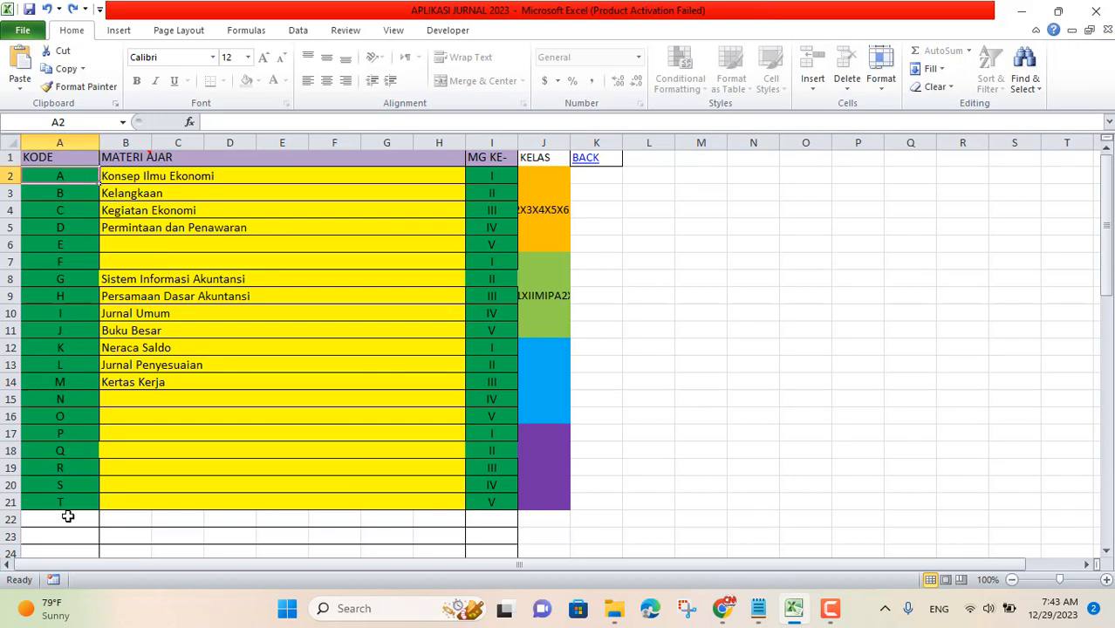
scroll(73, 510, "down", 4)
scroll(75, 498, "up", 4)
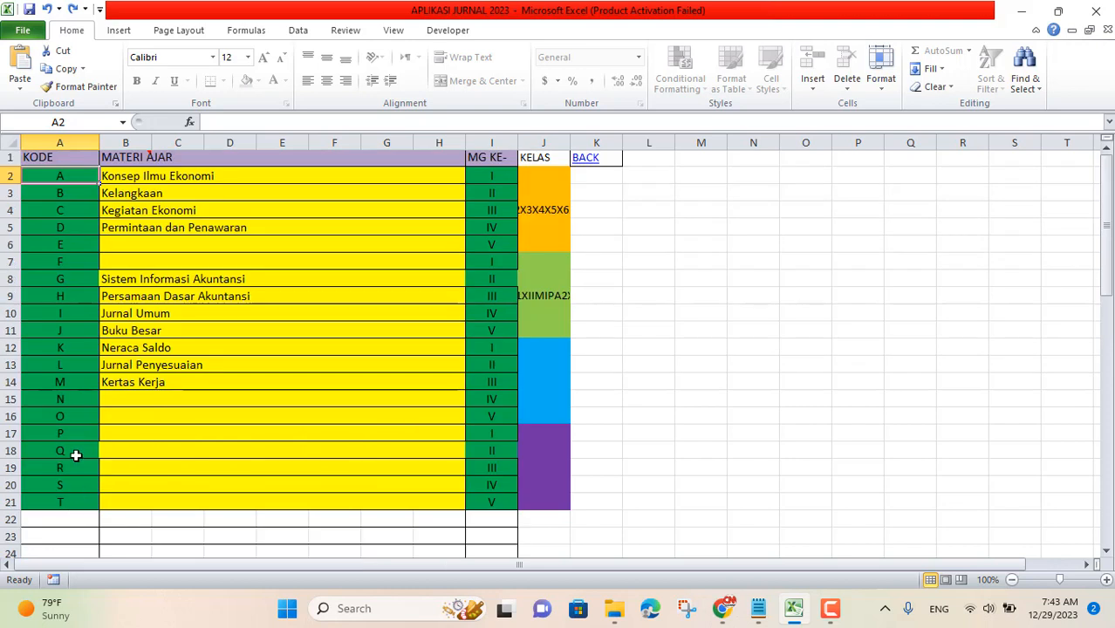
left_click(135, 163)
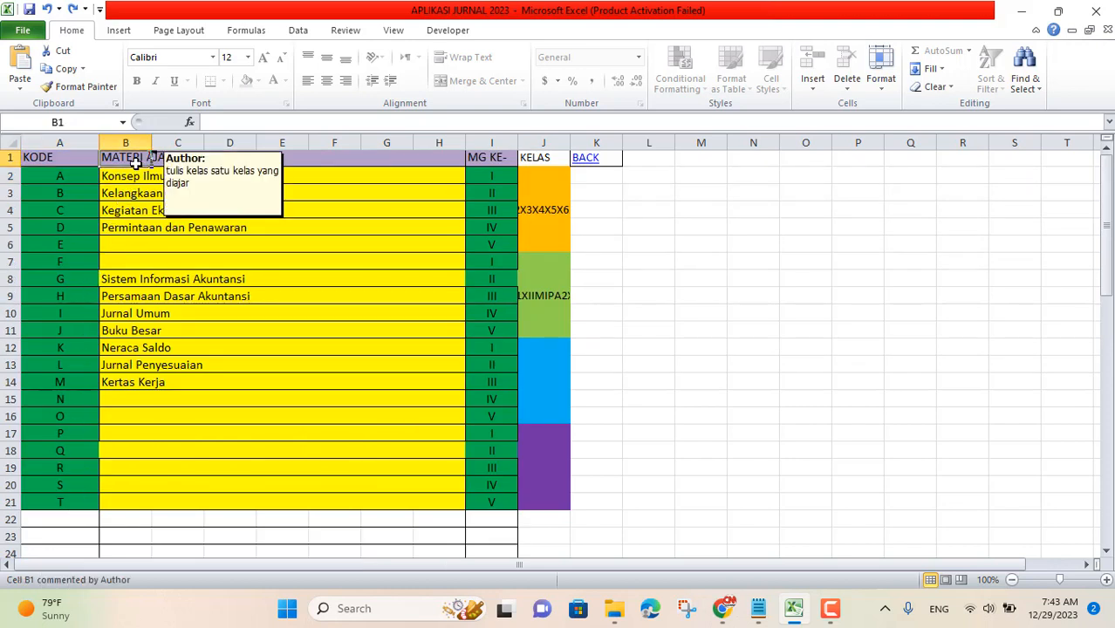
left_click(80, 178)
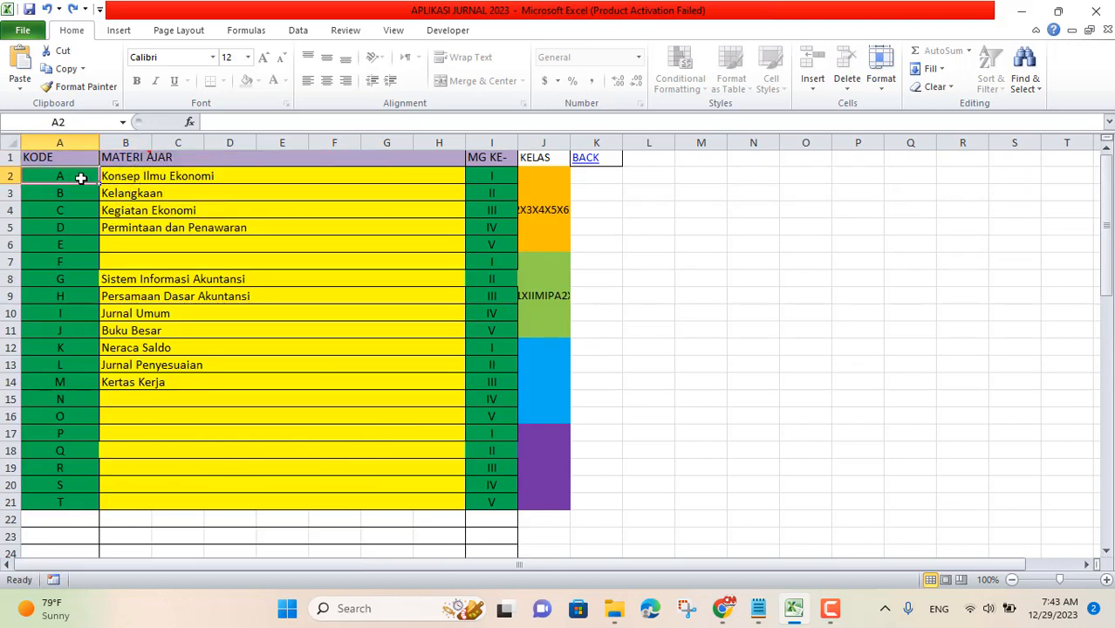
left_click(119, 174)
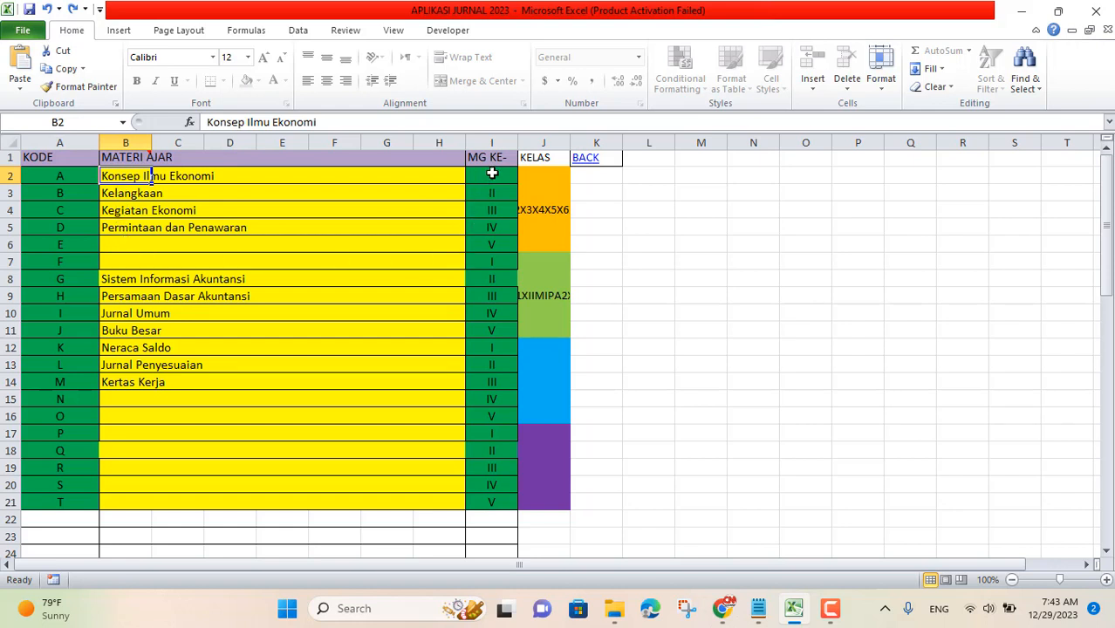
left_click(496, 158)
left_click(501, 180)
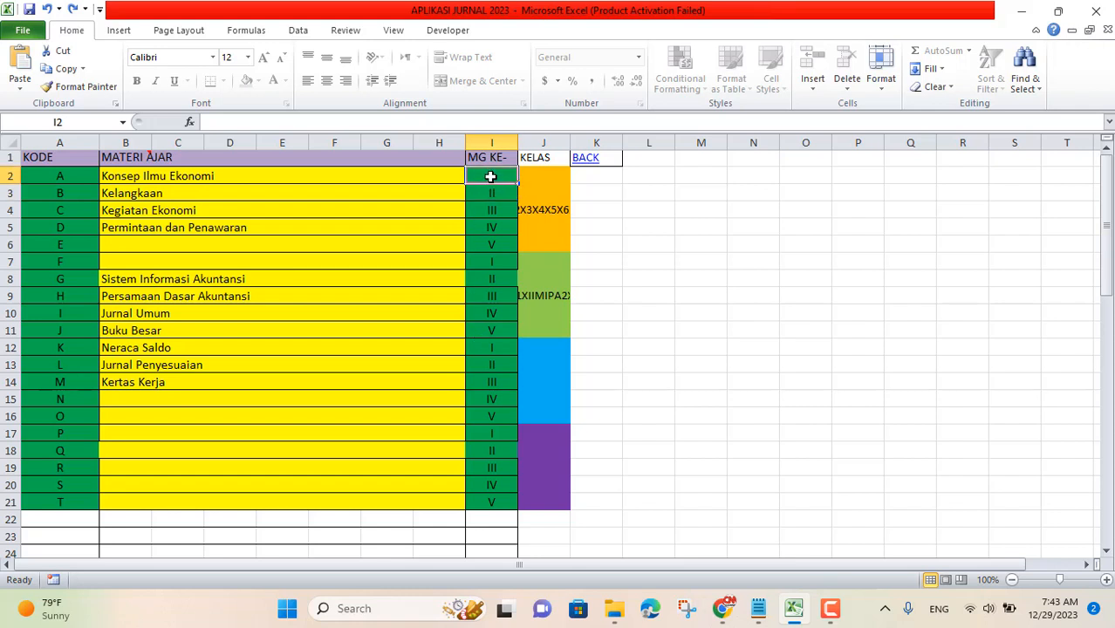
left_click(551, 179)
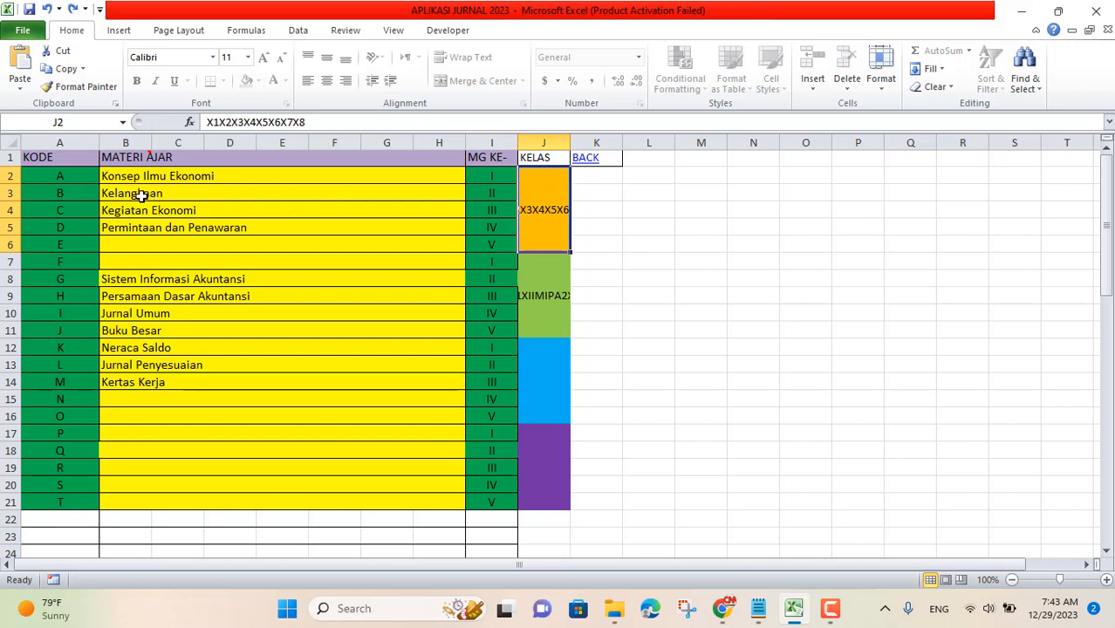
- Compare codes A and B with their teaching materials in rows 2 and 3 and look over the remaining materials
left_click_drag(61, 157, 199, 500)
left_click(178, 277)
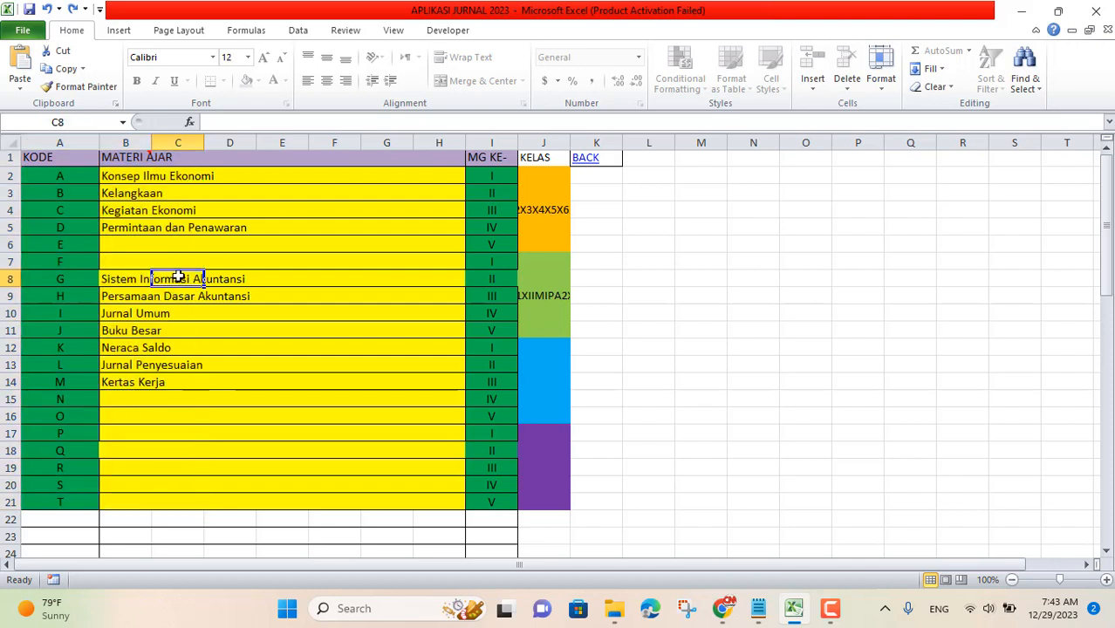
left_click(75, 177)
left_click(125, 176)
left_click(84, 189)
left_click(118, 193)
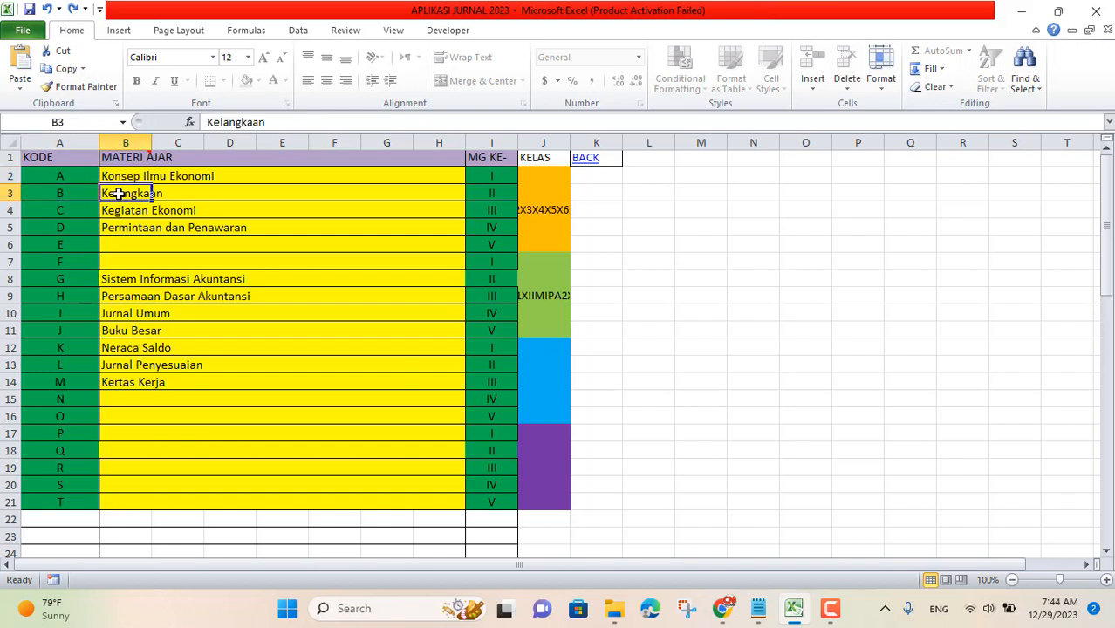
left_click(179, 311)
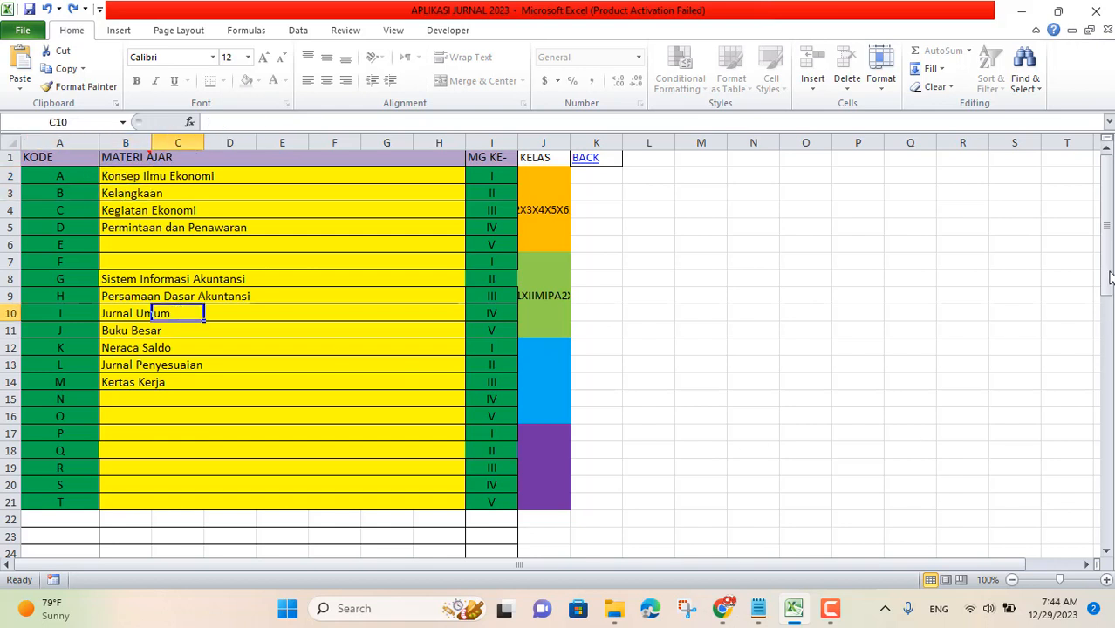
- Read the note in row 25 and check the codes in A2:A21 against the material list down to Kertas Kerja
left_click_drag(1107, 276, 1110, 337)
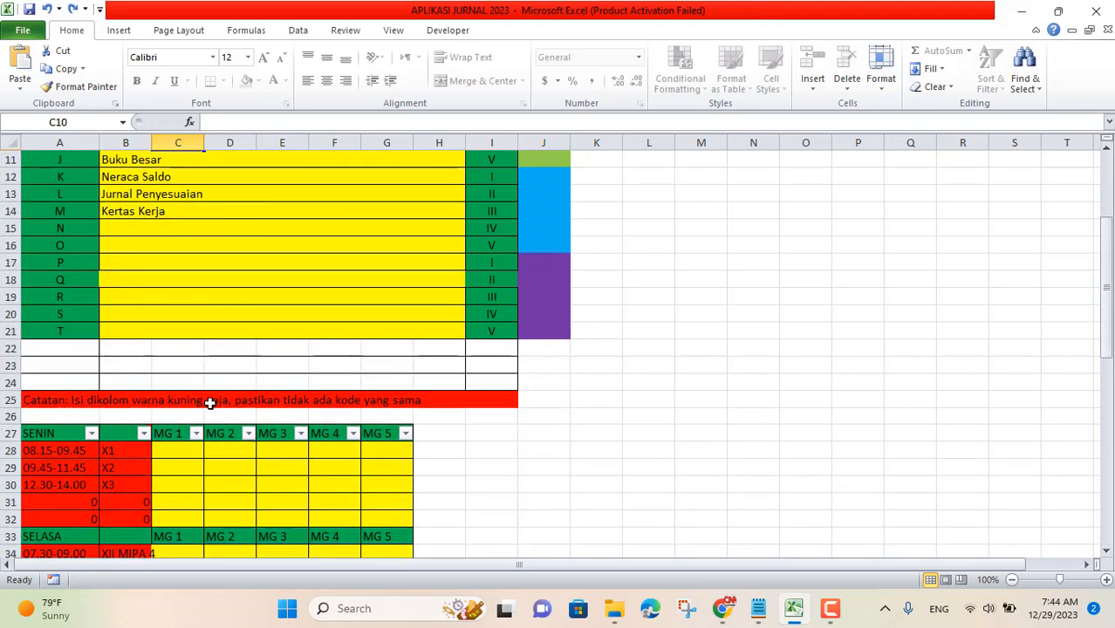
left_click(168, 209)
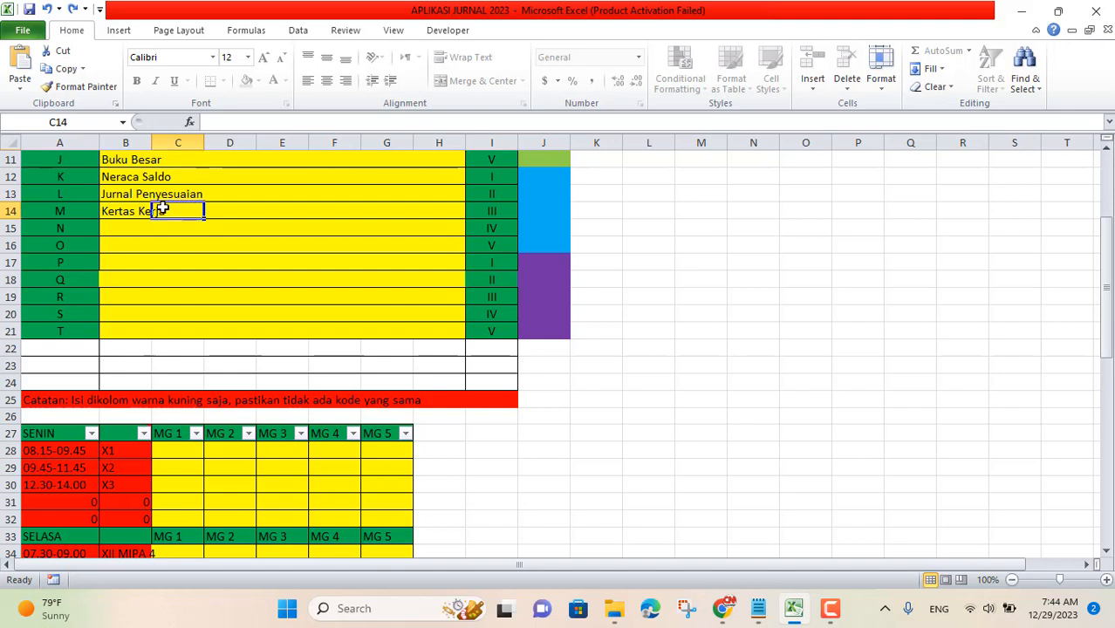
left_click(131, 211)
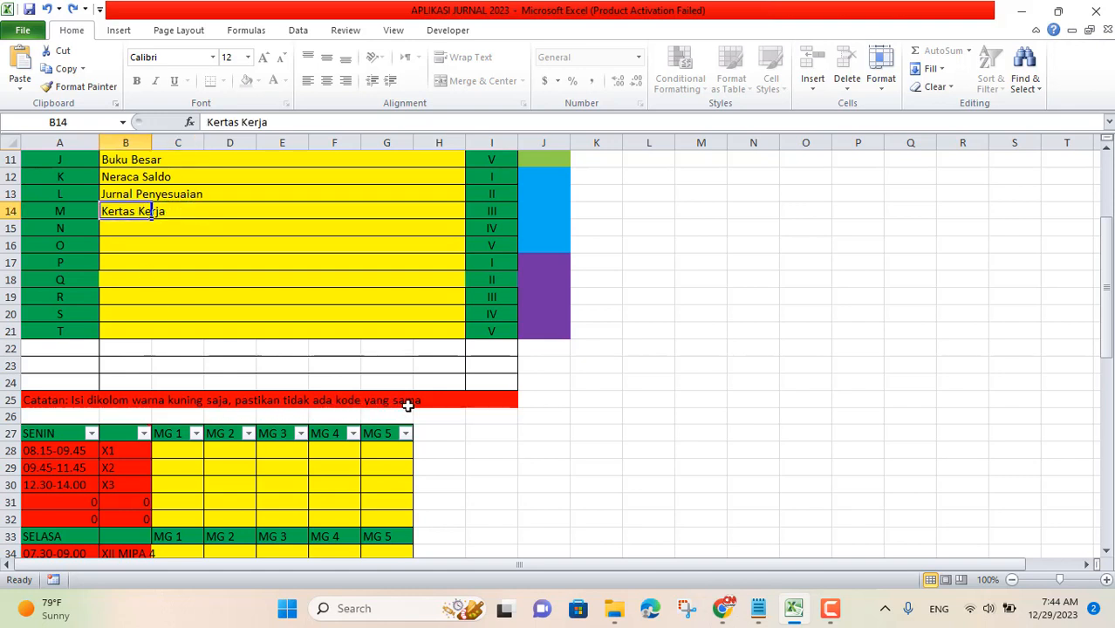
left_click_drag(1110, 339, 1086, 236)
left_click_drag(57, 178, 61, 503)
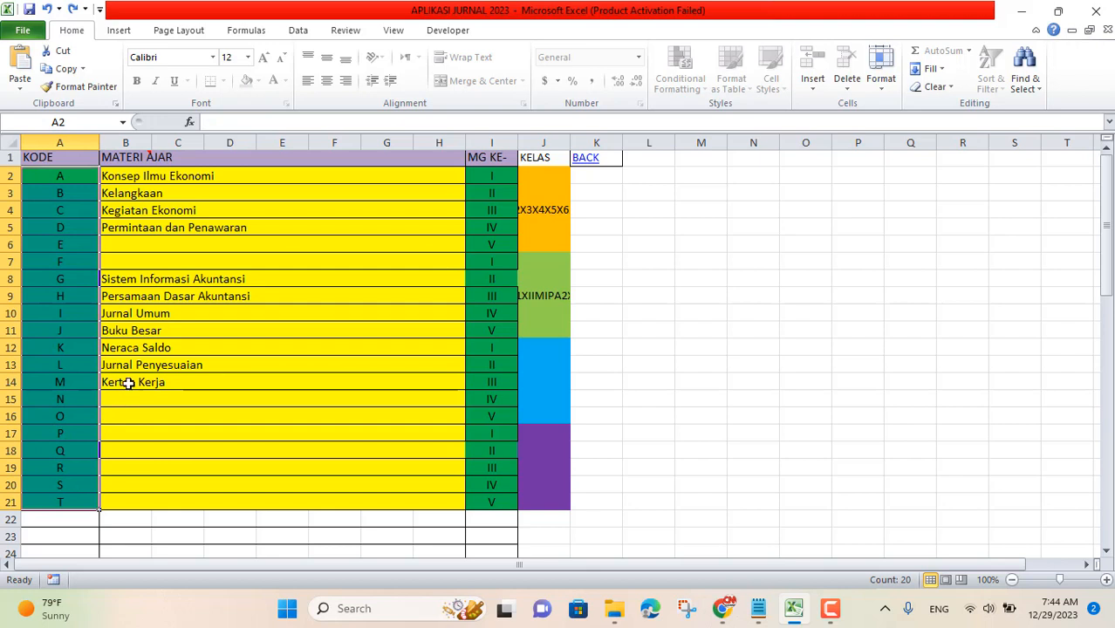
left_click(124, 384)
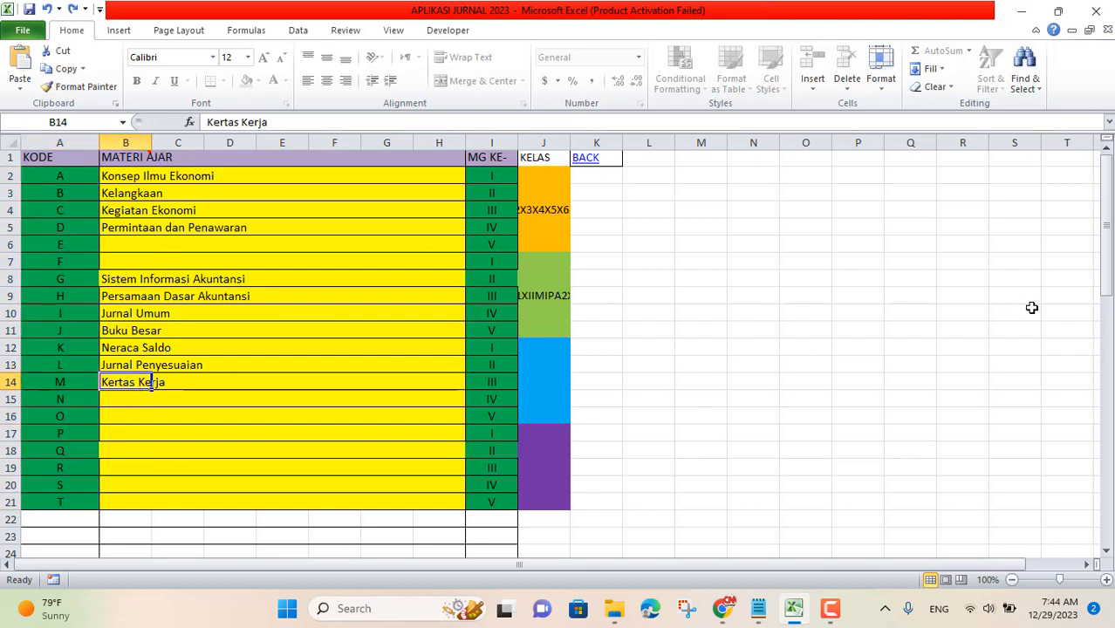
- Examine Monday's first time, class and MG 1 cells in row 28 of the weekly code table
left_click_drag(1106, 288, 1109, 362)
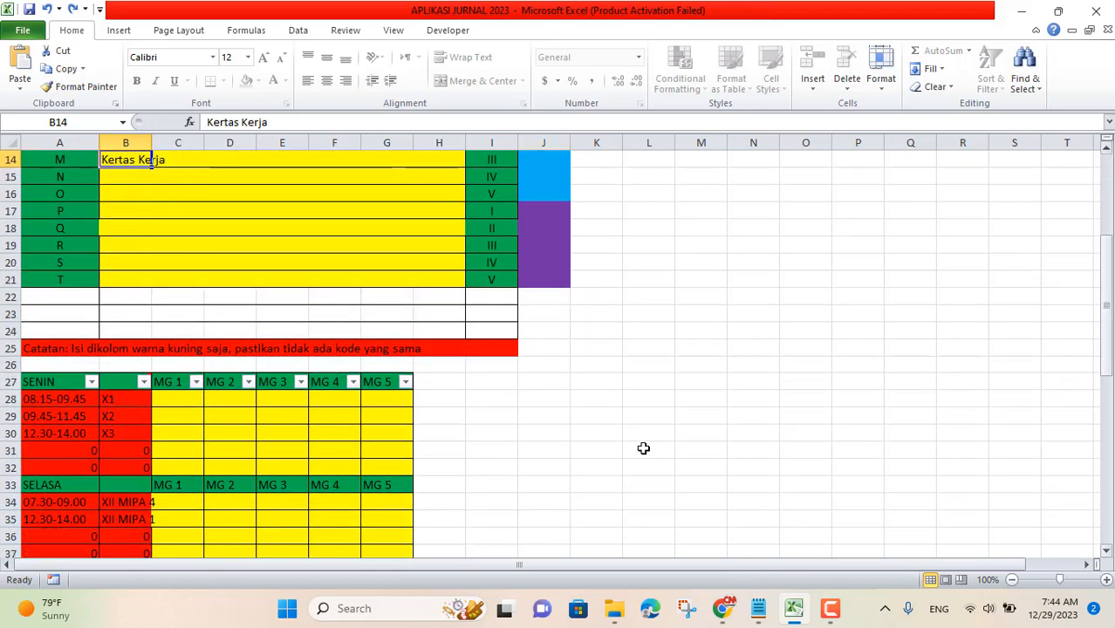
left_click(64, 404)
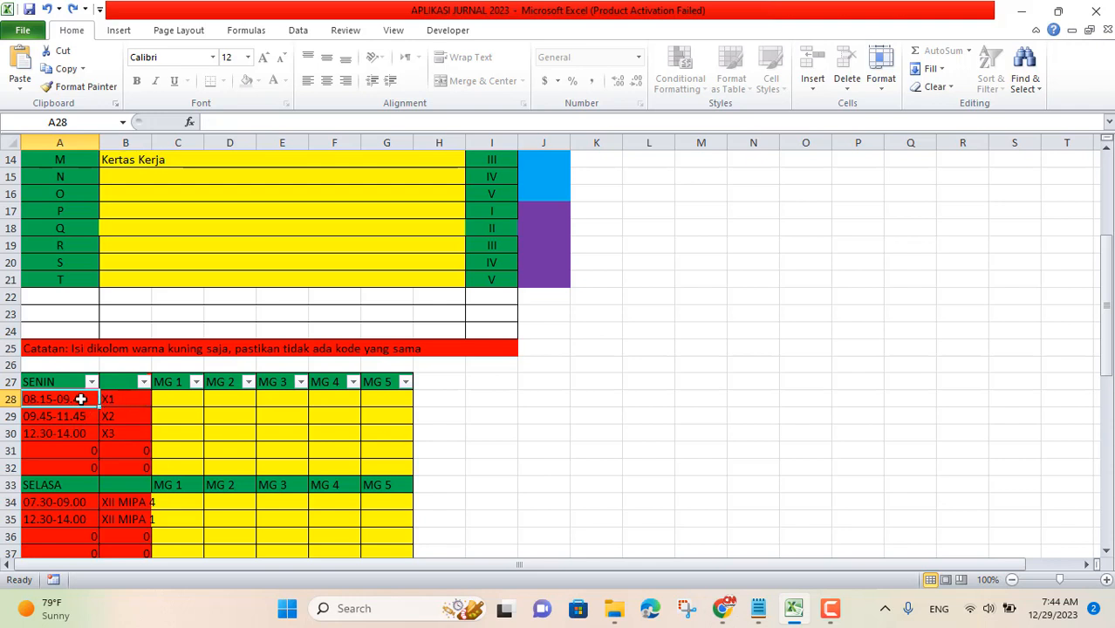
left_click(128, 398)
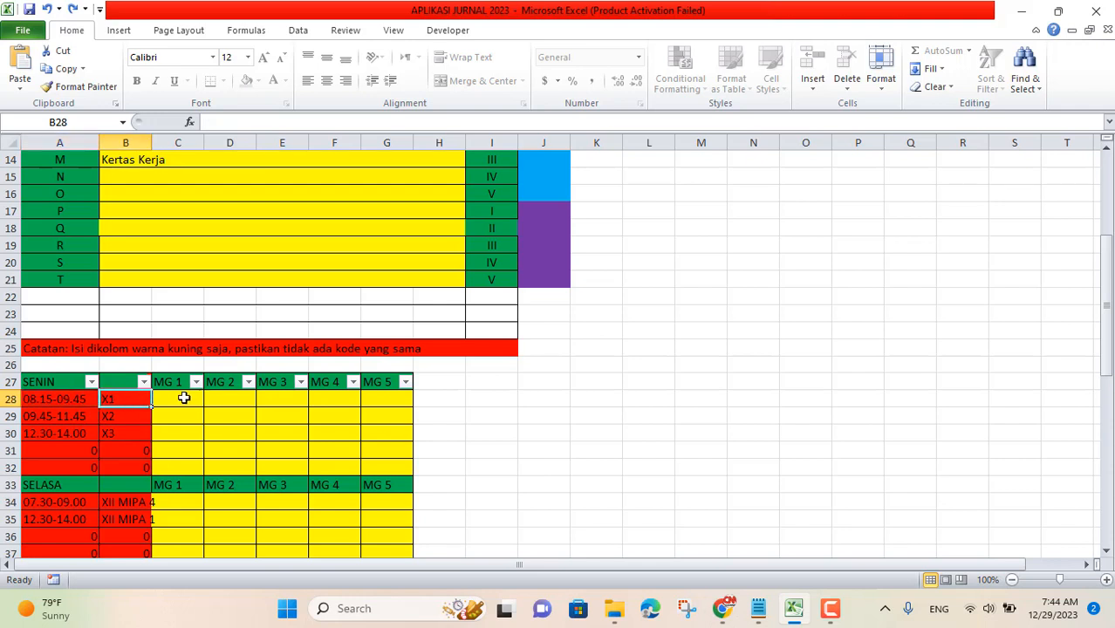
left_click(176, 400)
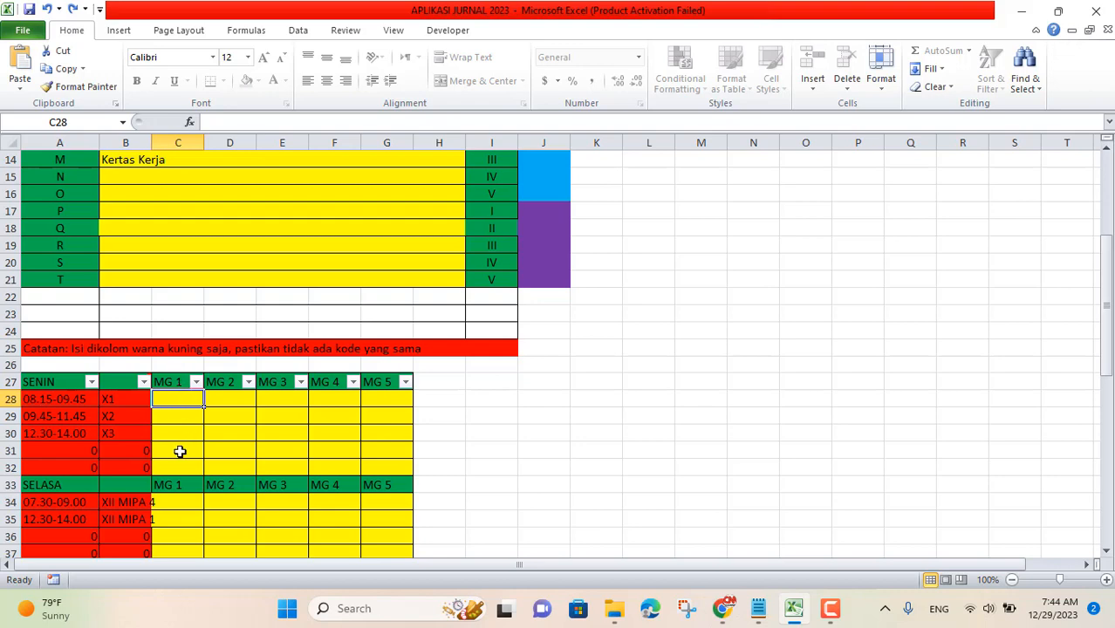
- Review the material codes already entered for Thursday, Friday and Saturday in the weekly code table, including Friday's cell C53
left_click_drag(1108, 361, 1109, 491)
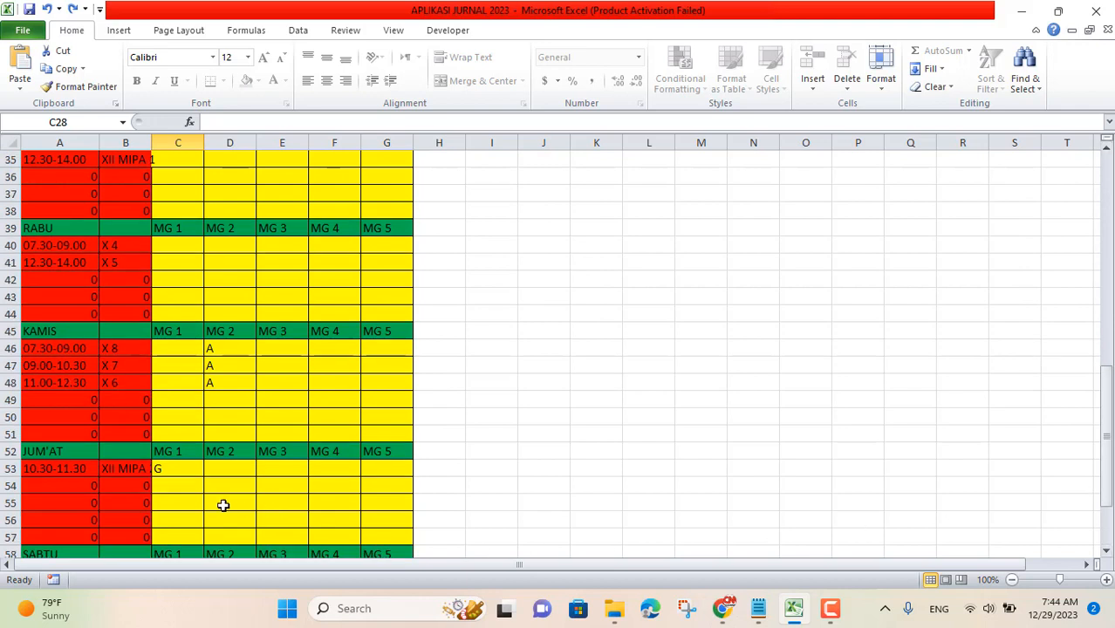
left_click(176, 473)
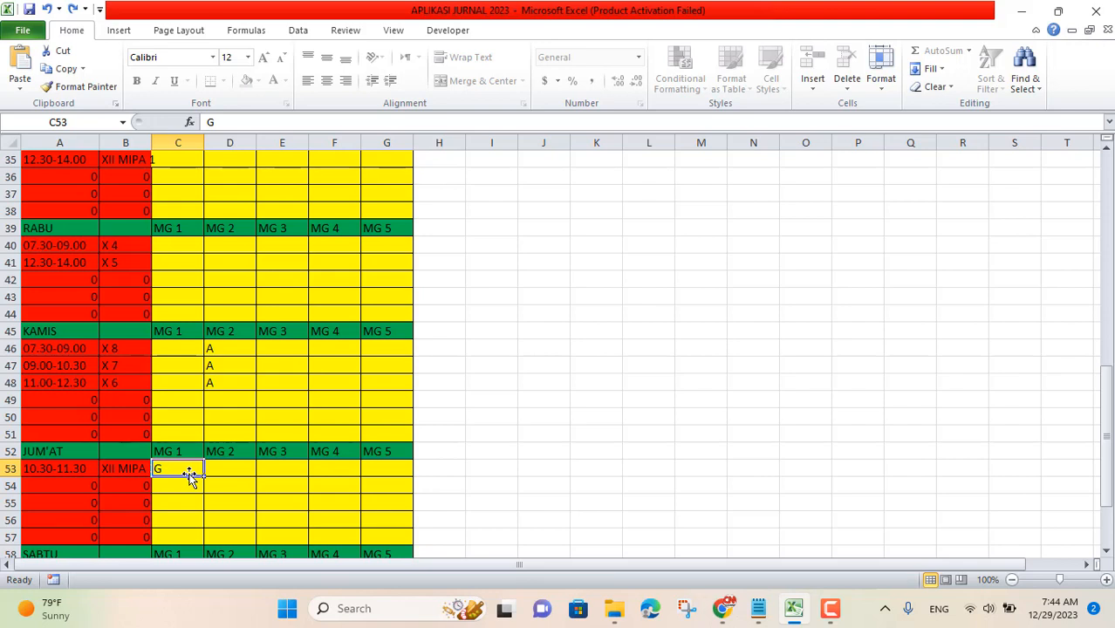
scroll(189, 477, "down", 4)
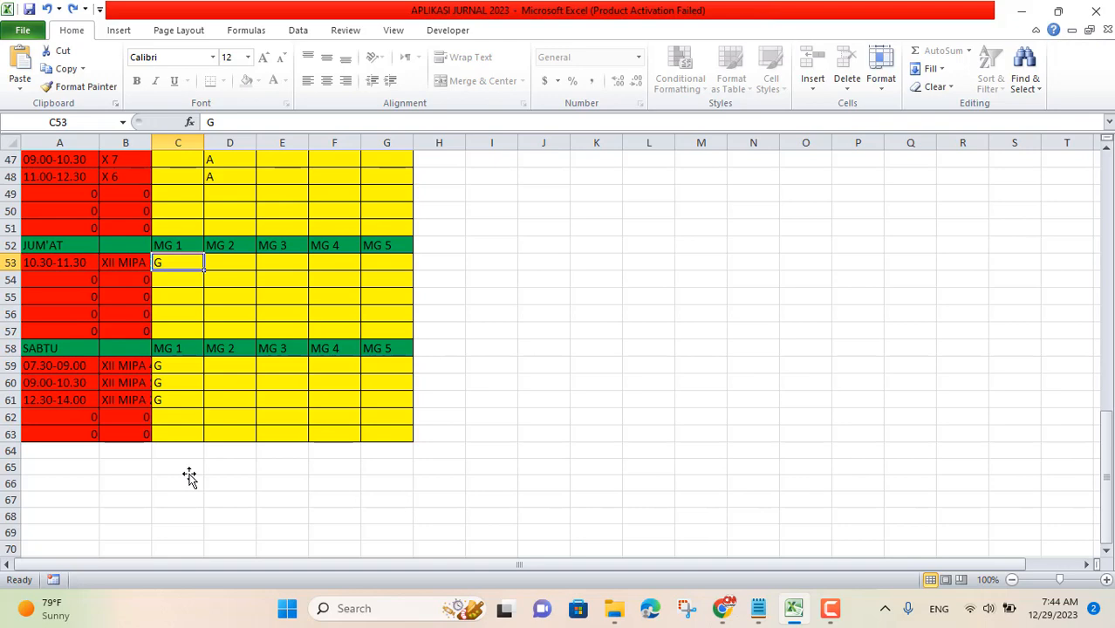
scroll(189, 476, "up", 8)
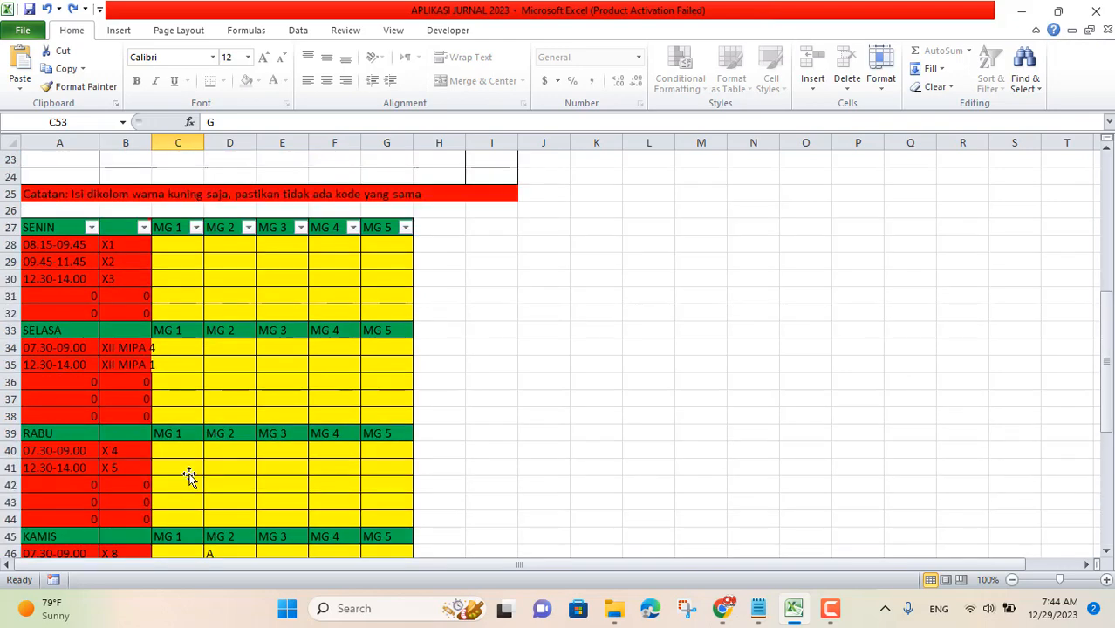
- Open the Kalender Umum 2020 image from C:\DATA\Waka. Kurikulum to consult the calendar's weeks
left_click(614, 615)
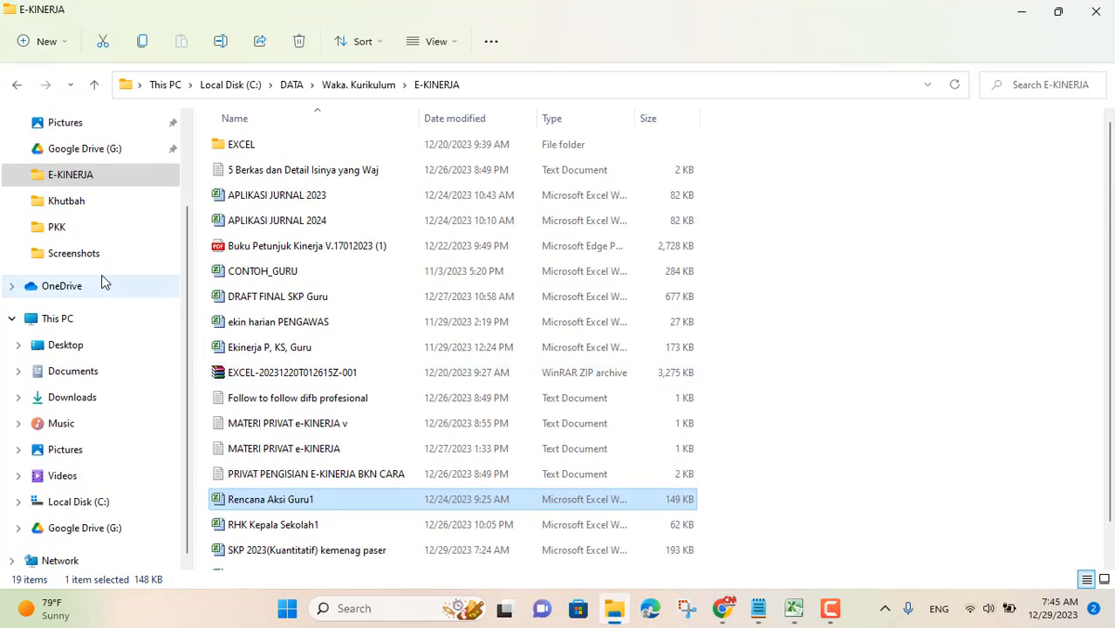
left_click(118, 506)
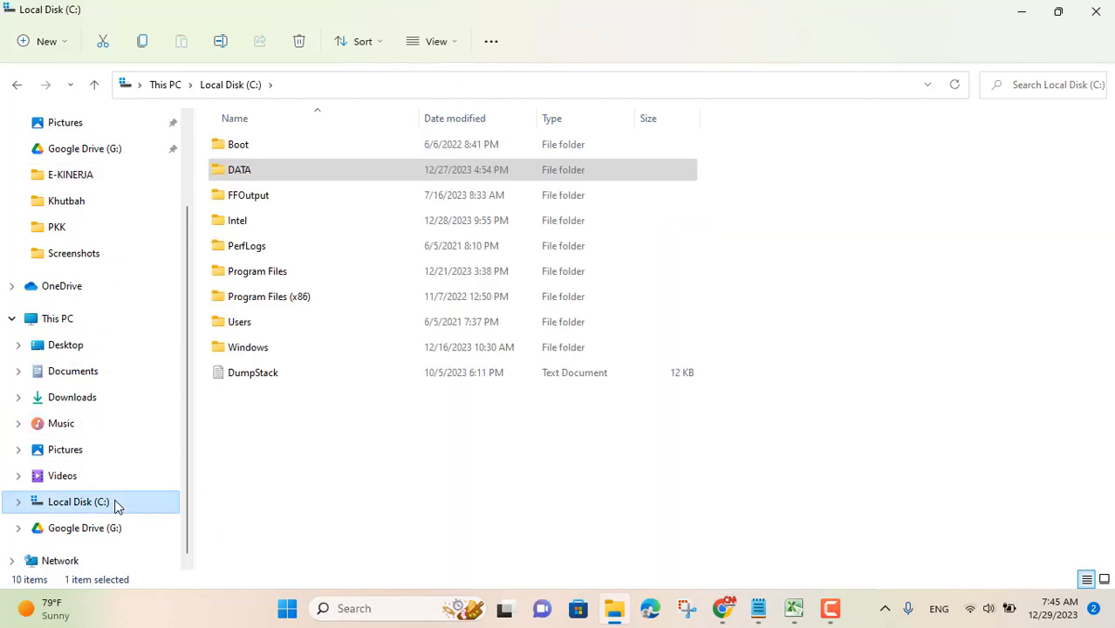
double_click(256, 173)
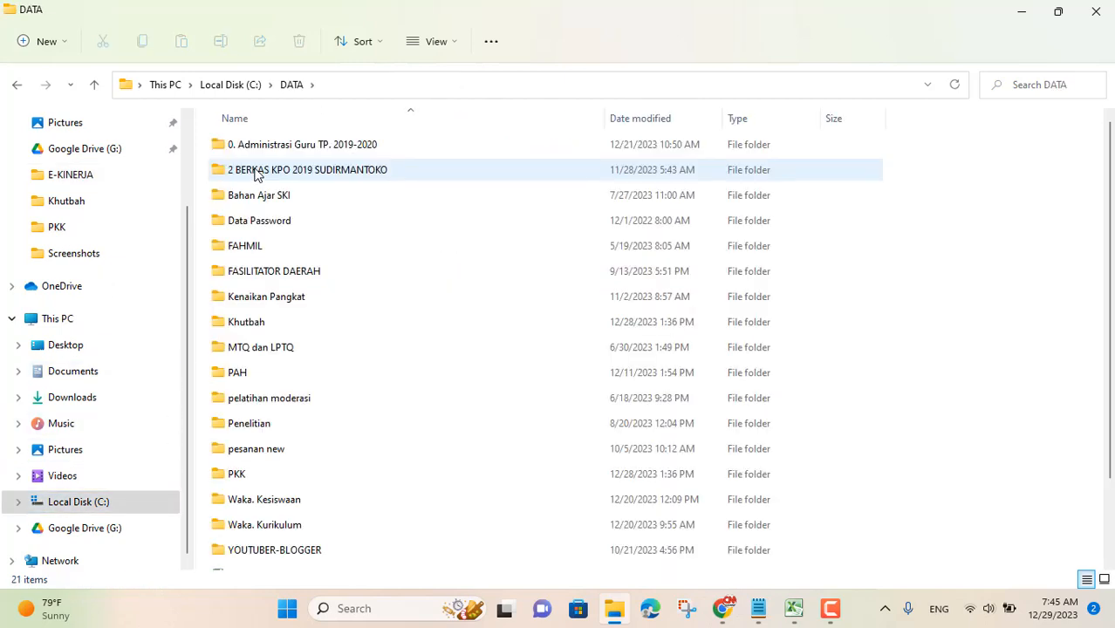
double_click(288, 524)
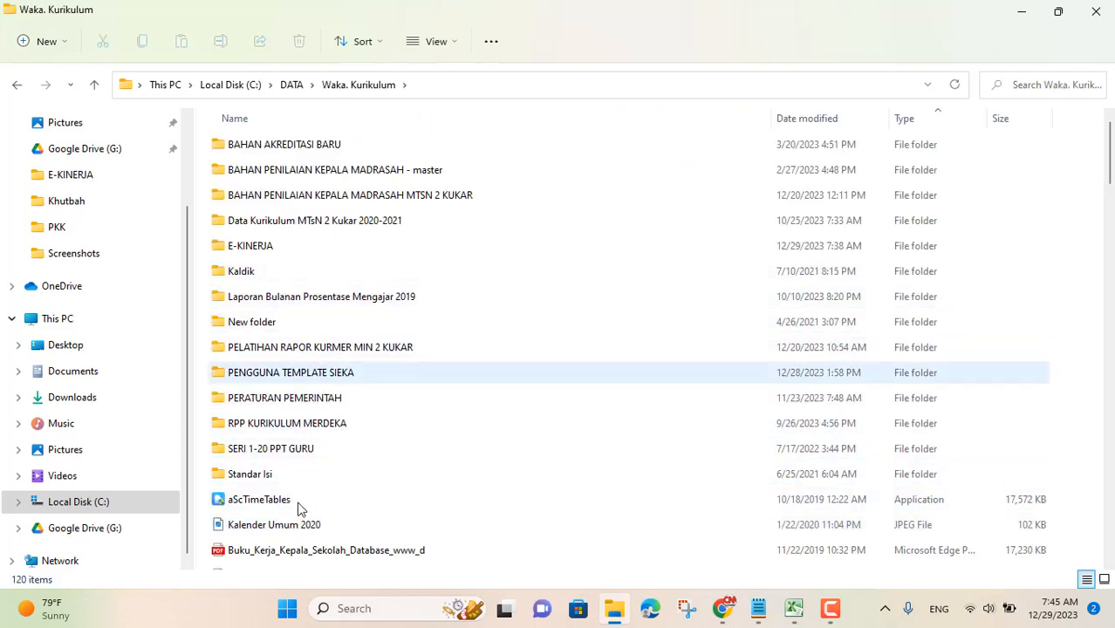
left_click(293, 532)
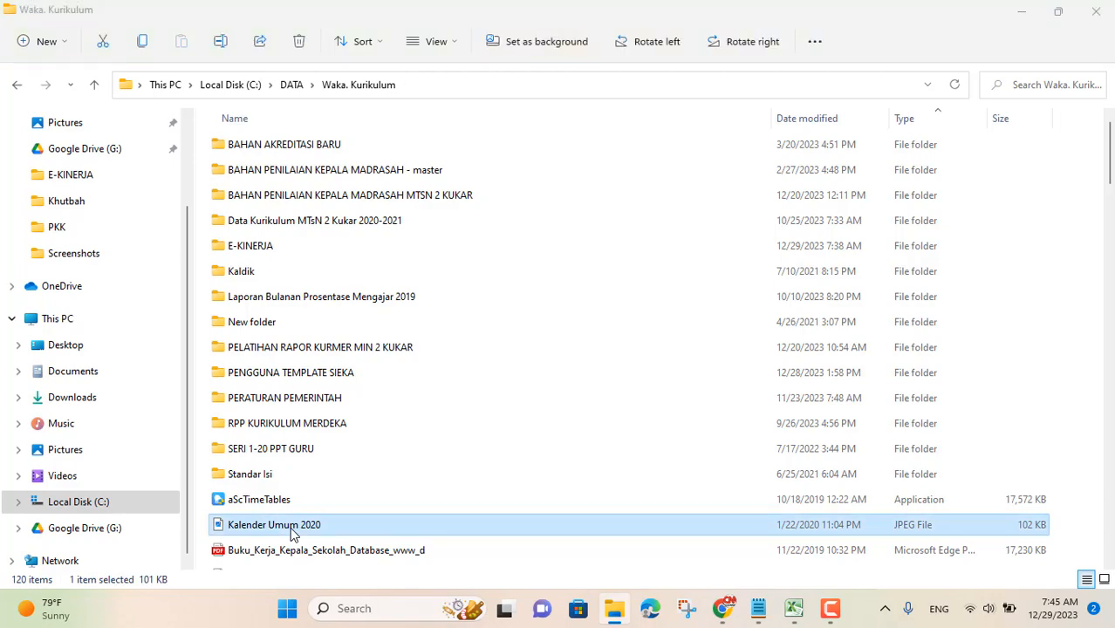
double_click(292, 526)
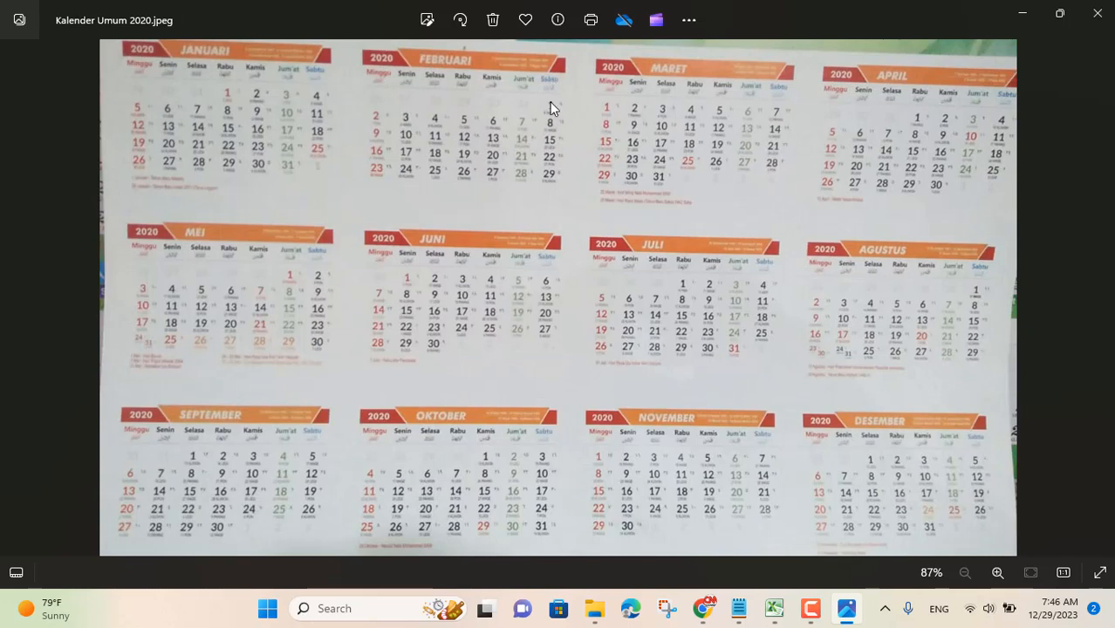
- Switch back to the APLIKASI JURNAL 2023 workbook and enter code B for Monday's three classes under MG 2 in D28:D30
left_click(776, 611)
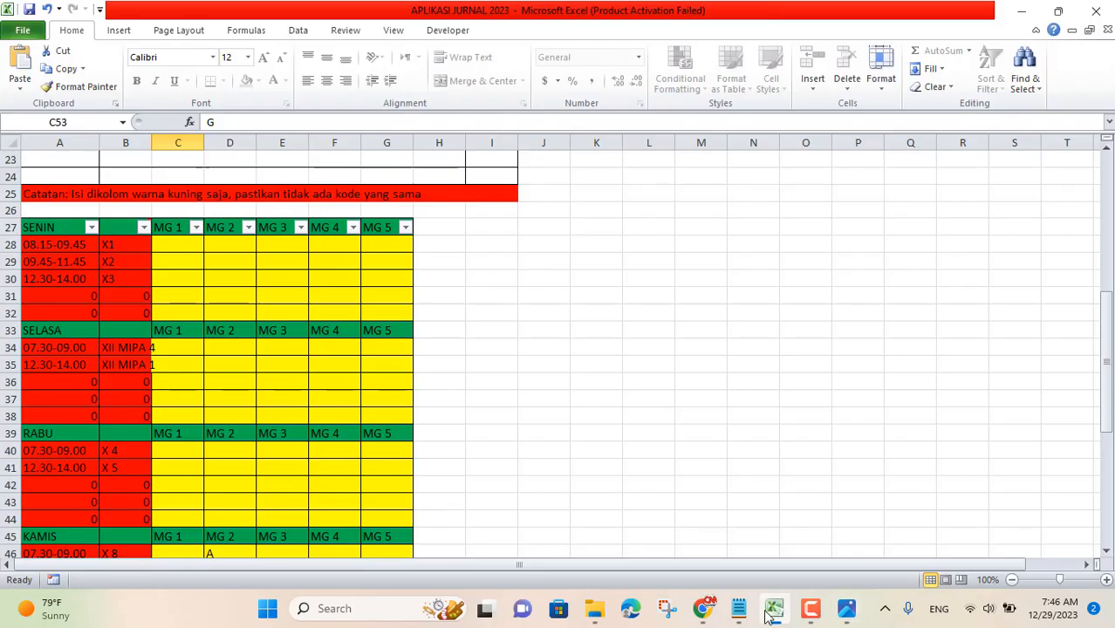
left_click(185, 245)
left_click(219, 246)
scroll(250, 302, "down", 4)
scroll(228, 365, "down", 4)
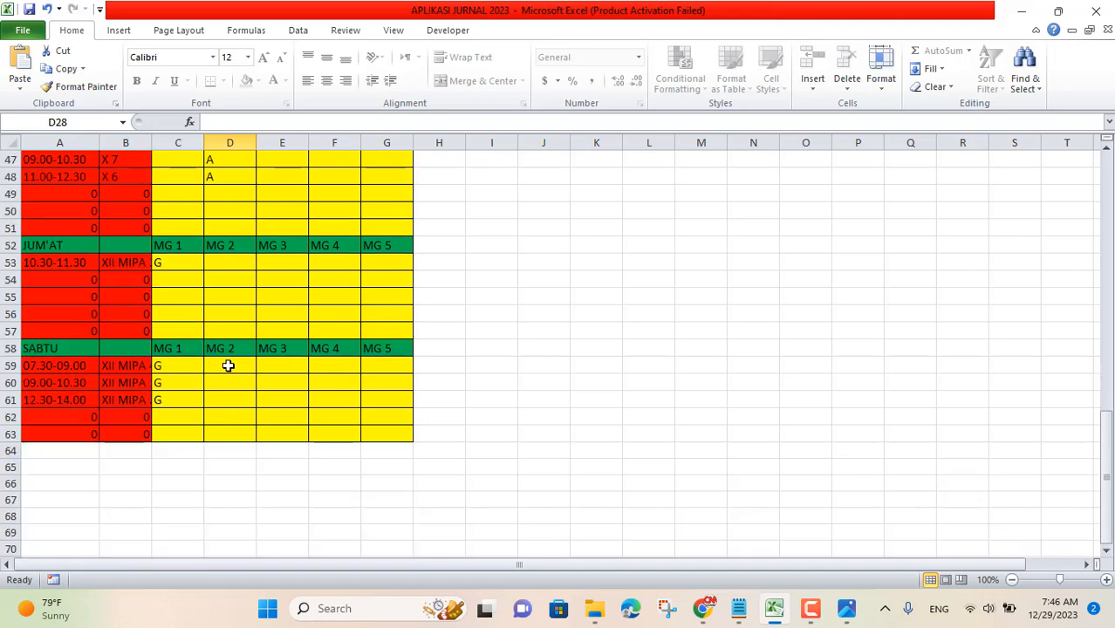
scroll(228, 366, "up", 15)
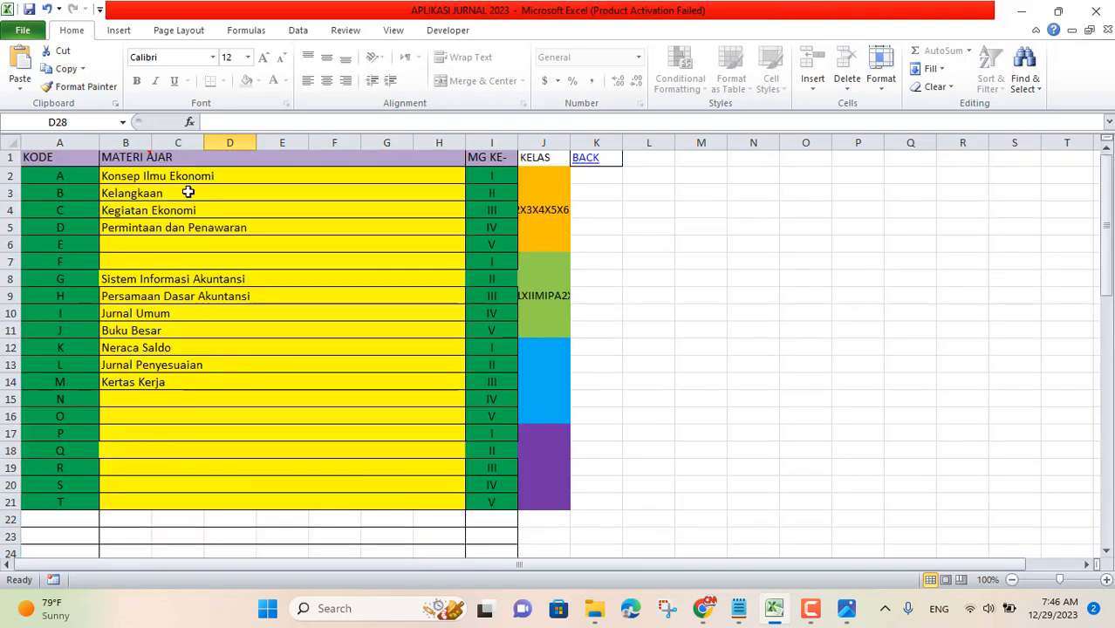
scroll(188, 185, "down", 8)
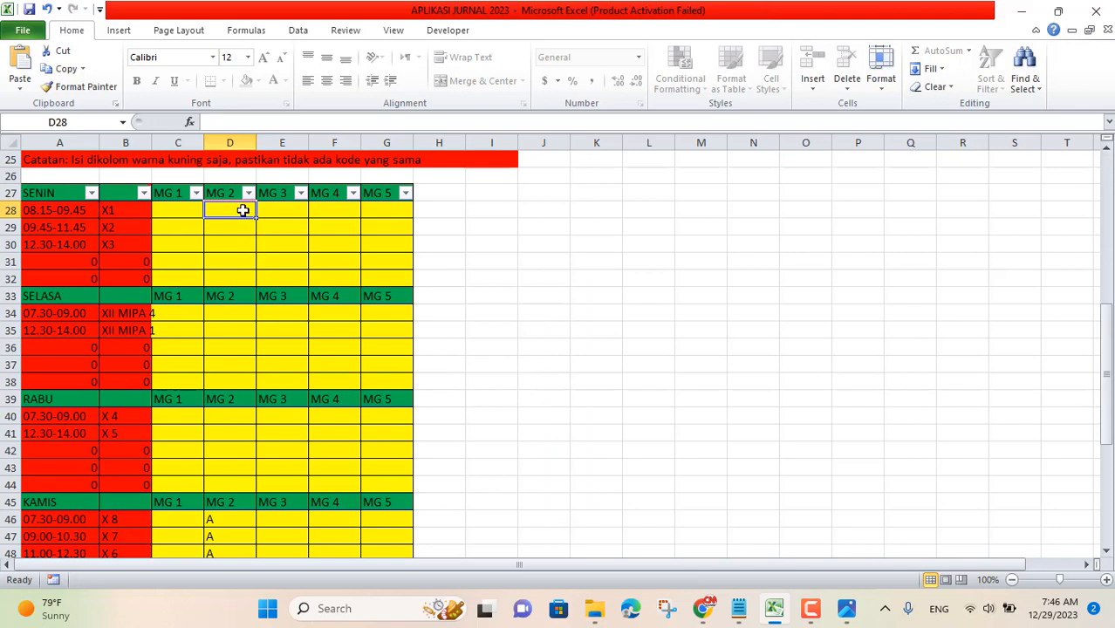
type("b")
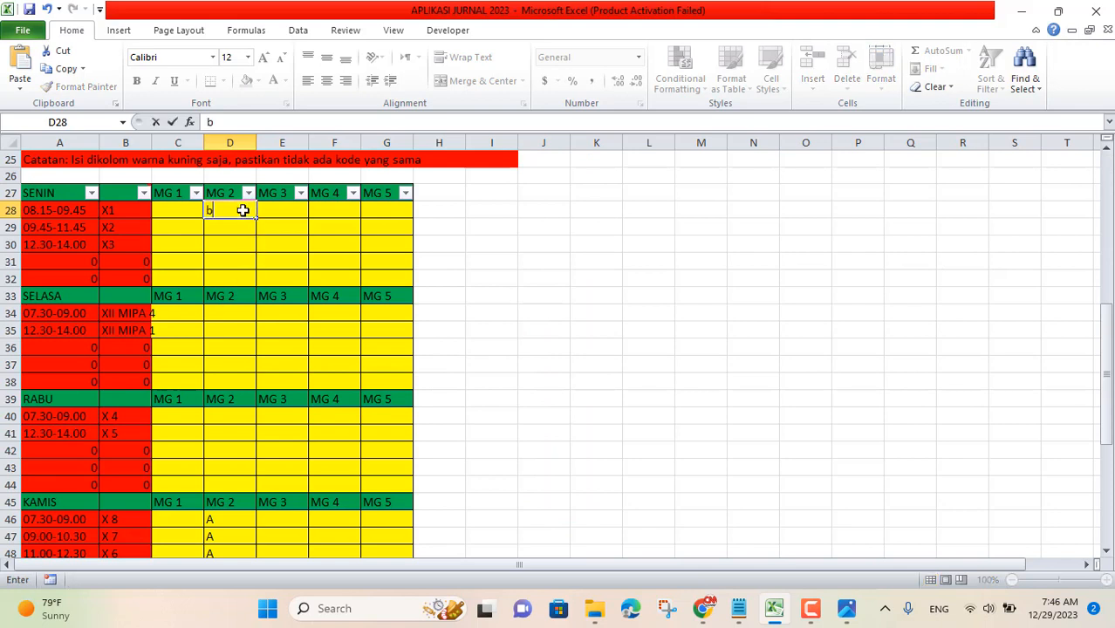
key("BackSpace")
type("B")
key("Return")
type("B")
key("Return")
type("B")
key("Return")
- Enter code C for Tuesday's two classes under MG 2 in D34:D35
key("Return")
key("Return")
key("Return")
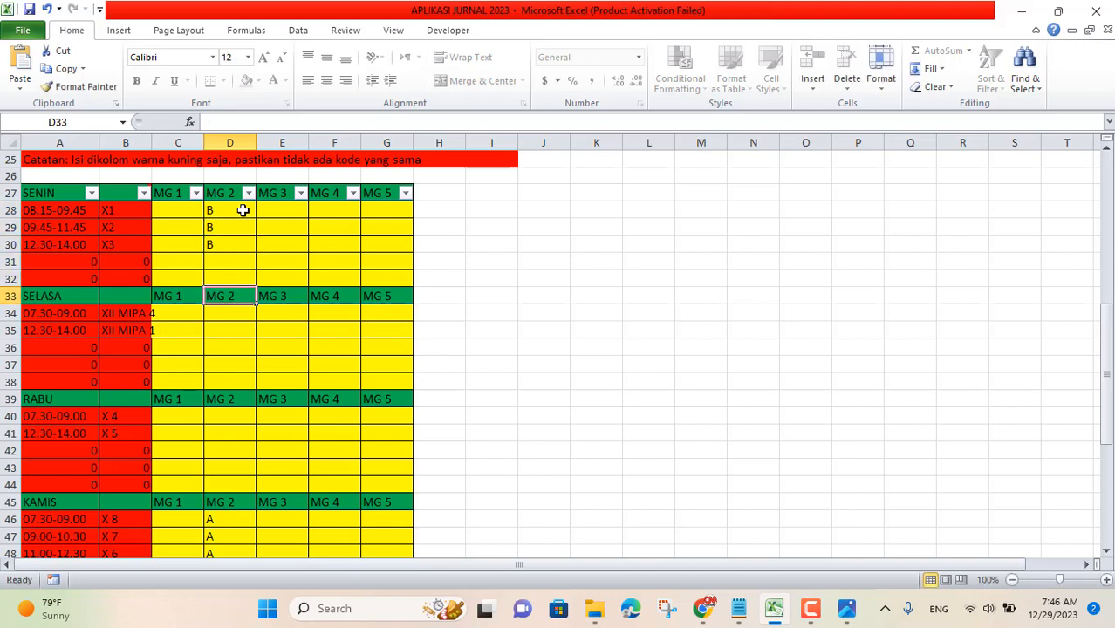
type("C")
key("Return")
type("C")
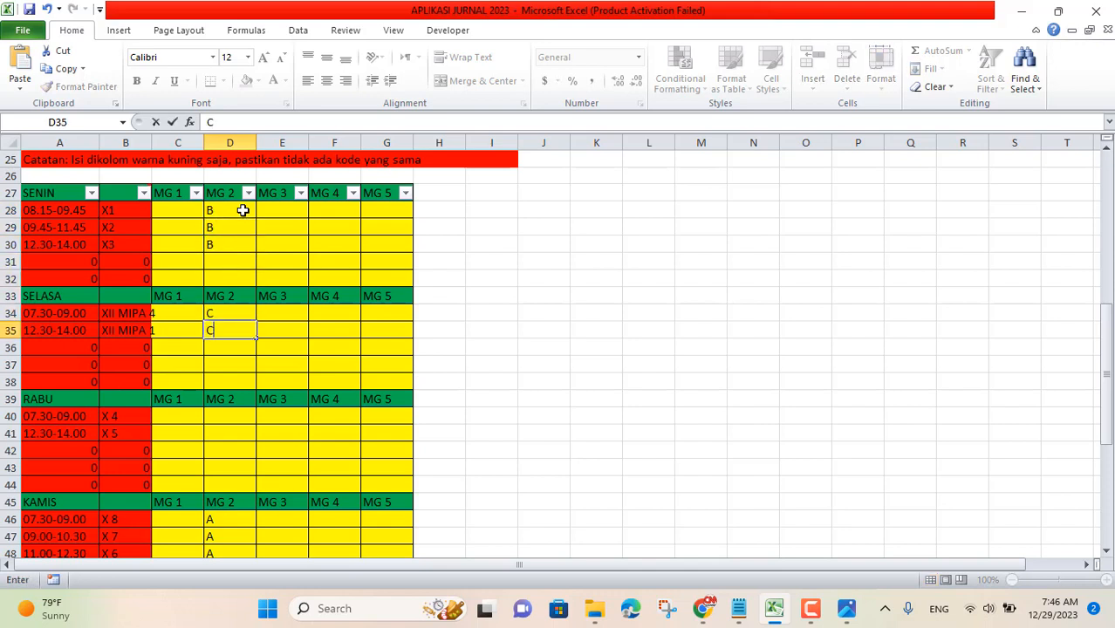
key("Return")
- Enter code D for Wednesday's two classes under MG 2 in D40:D41
key("Return")
key("Return")
type("D")
key("Return")
type("D")
key("Return")
- Check the material code list and enter code H for Friday's class under MG 2 in D53
key("Down")
key("Down")
key("Down")
key("Down")
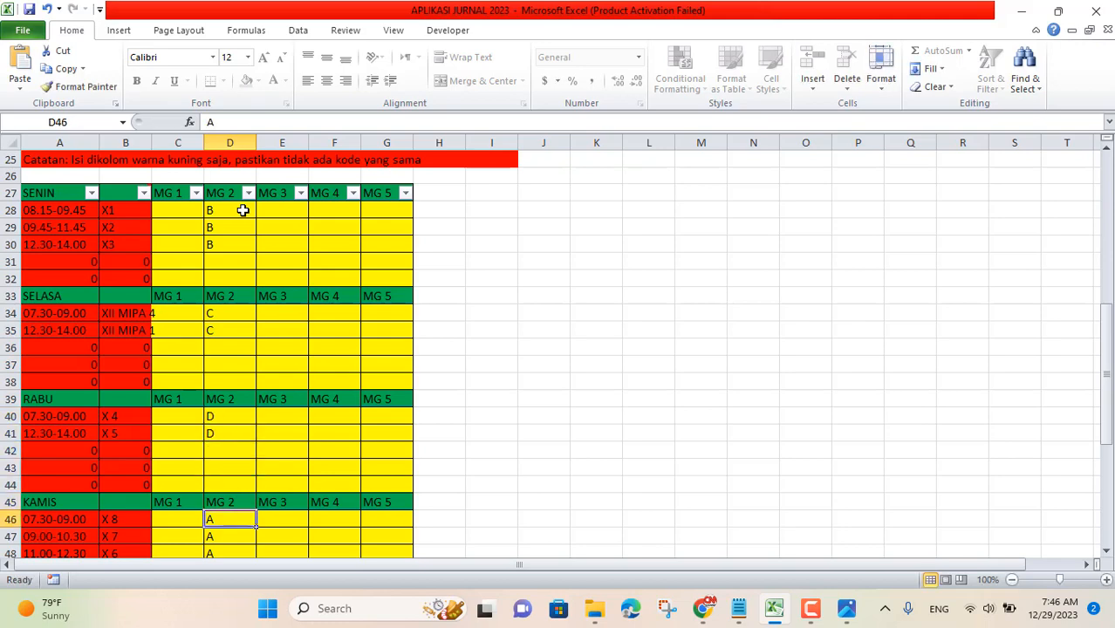
key("Down")
key("Down")
key("Down")
key("Down")
key("Down")
key("Down")
key("Down")
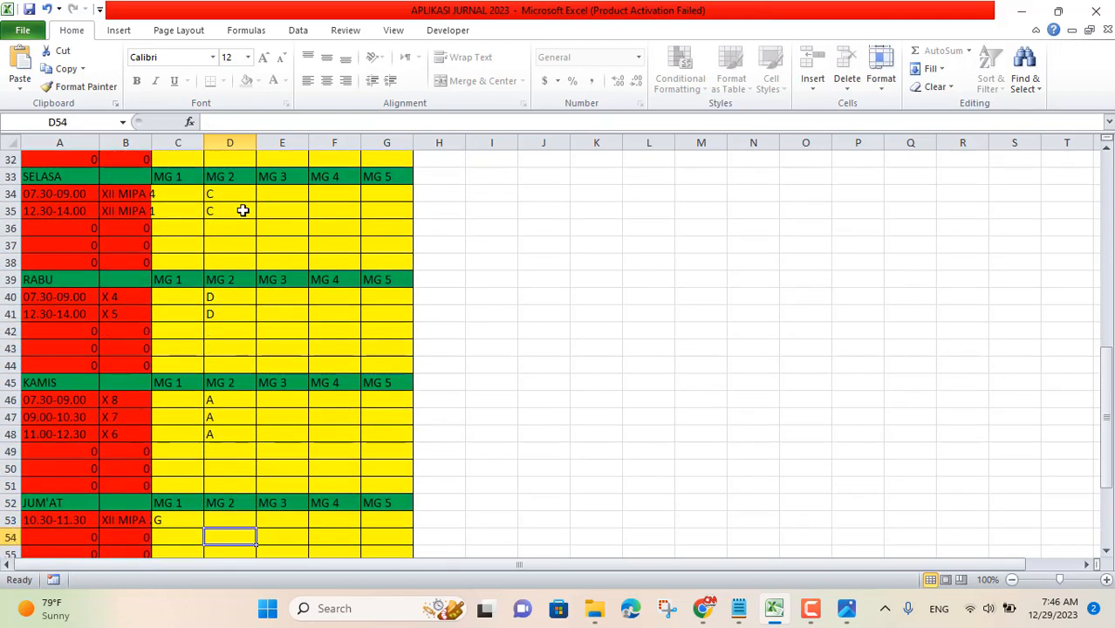
key("Up")
scroll(243, 210, "up", 8)
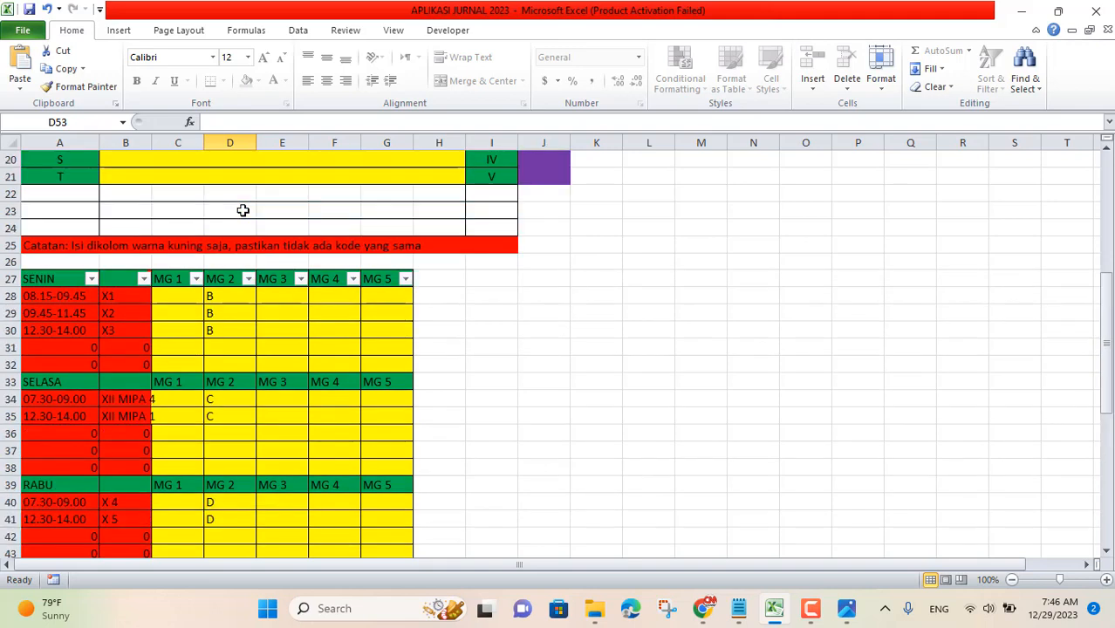
scroll(243, 211, "up", 3)
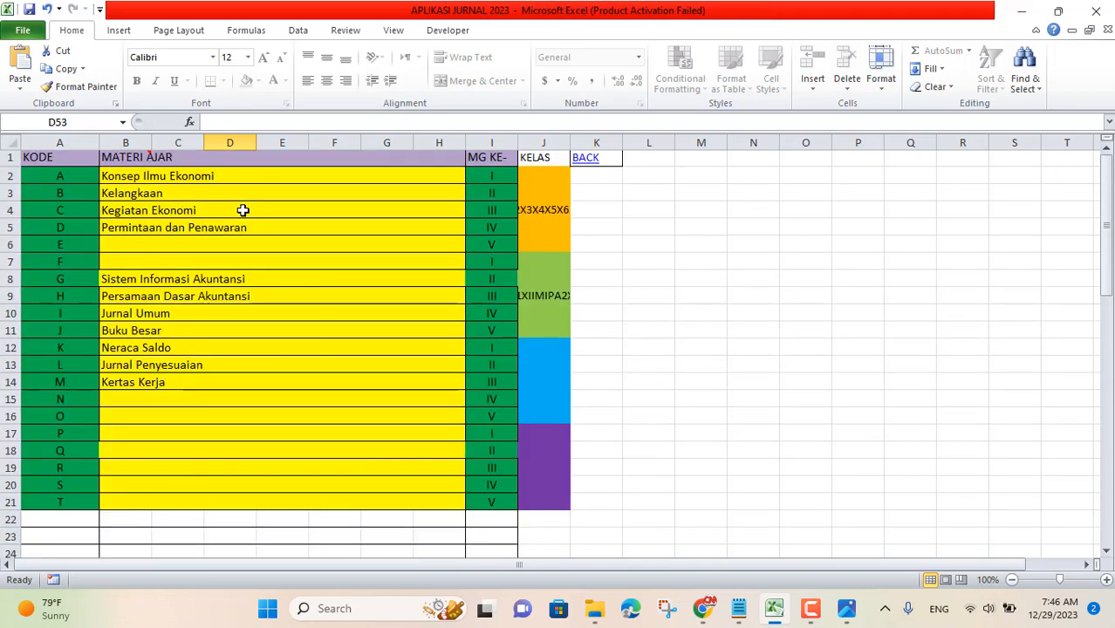
scroll(242, 210, "down", 12)
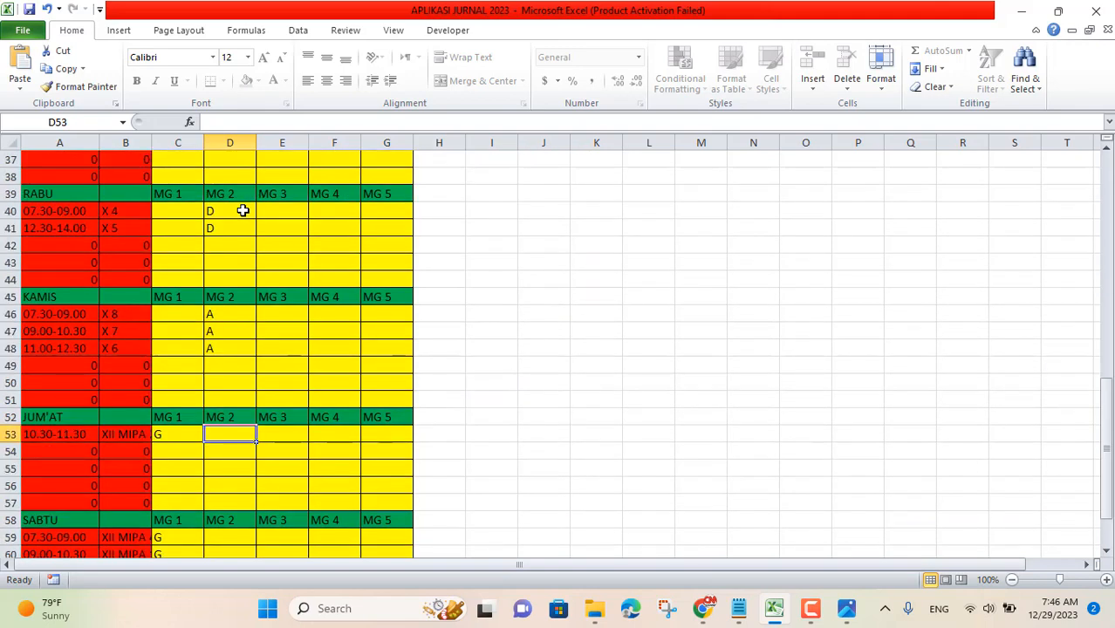
type("H")
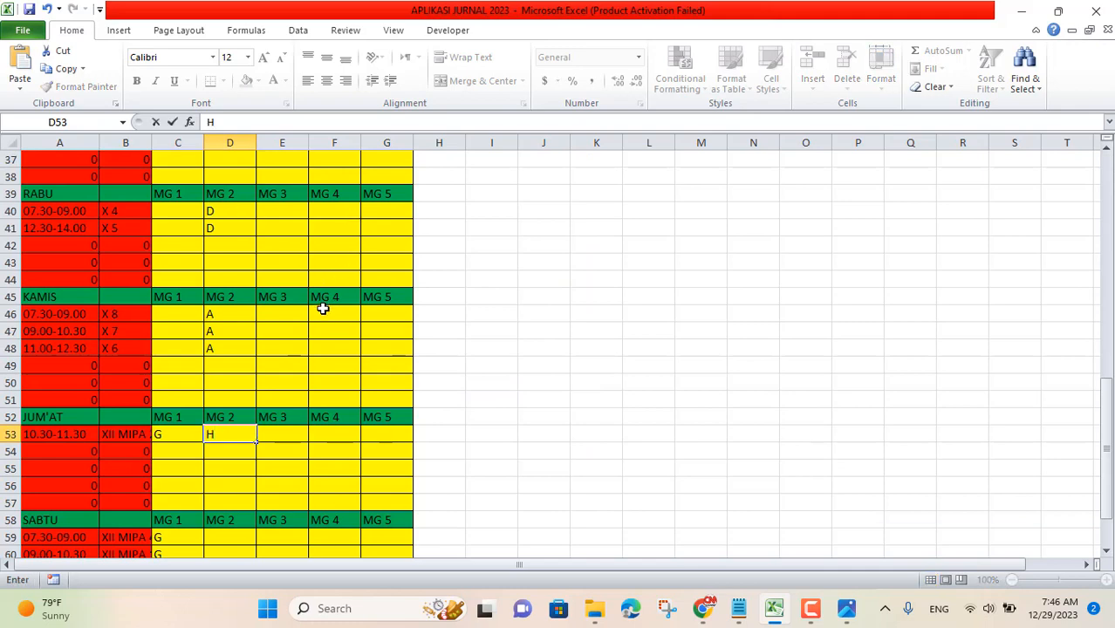
- Check the material code list and enter code I for Saturday's three classes under MG 2 in D59:D61
left_click(229, 534)
key("Down")
key("Down")
key("Down")
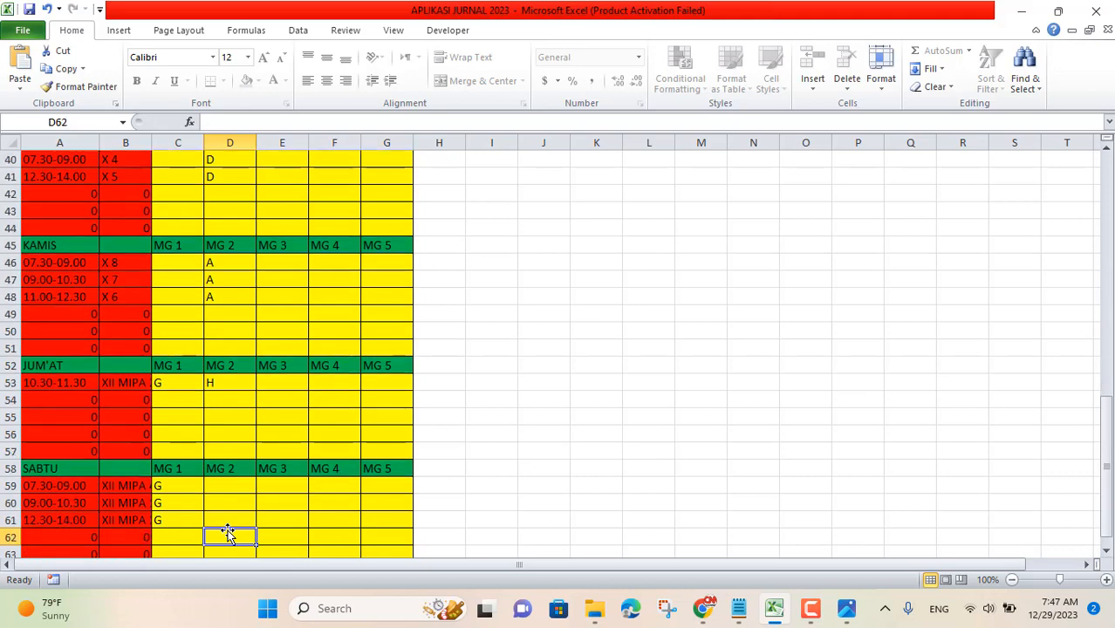
scroll(227, 534, "up", 13)
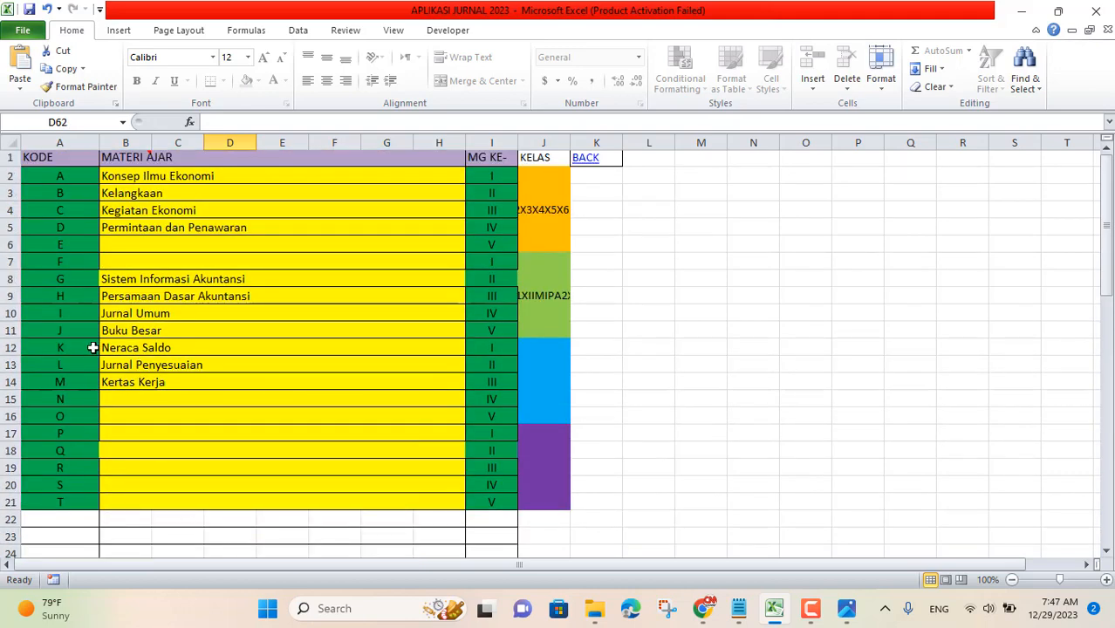
scroll(288, 456, "down", 16)
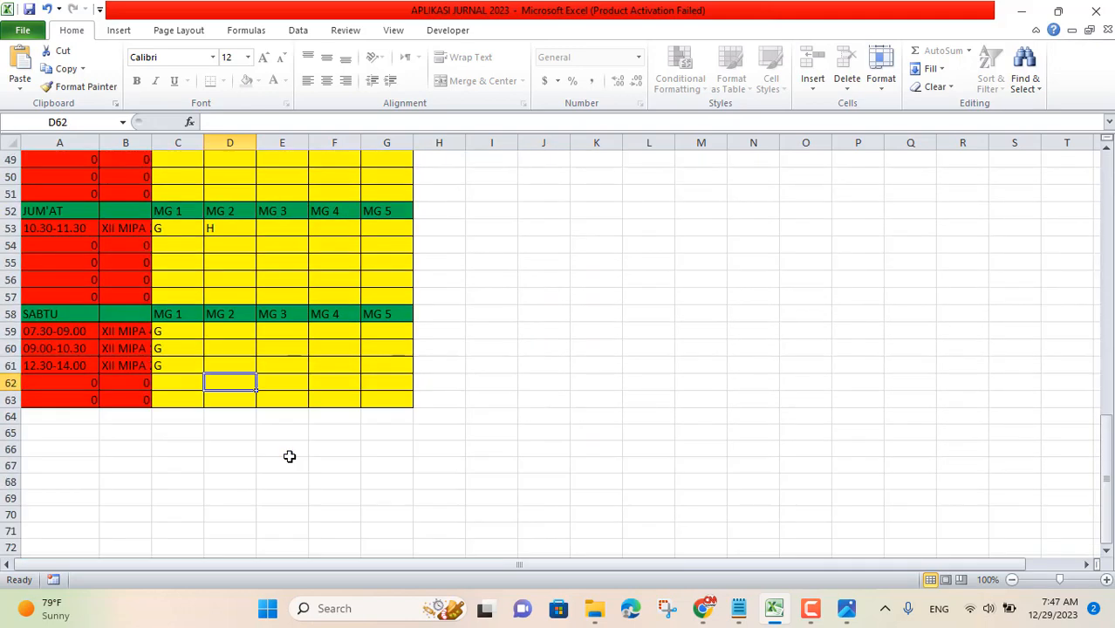
left_click(228, 331)
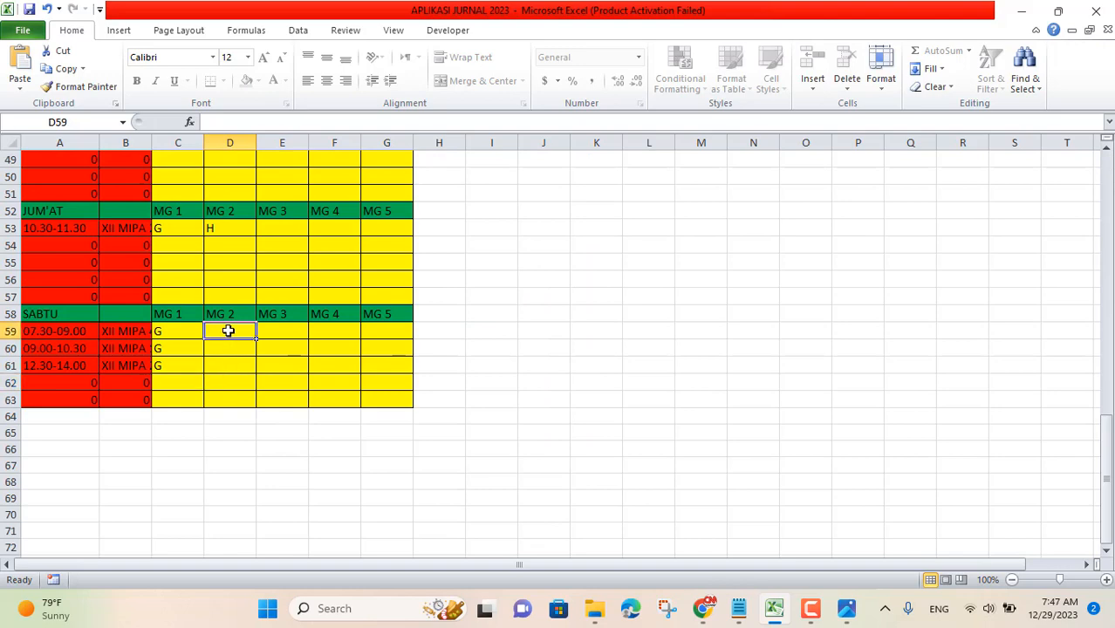
type("I")
key("Return")
type("I")
key("Return")
type("I")
key("Tab")
- Enter code C for Monday's three classes under MG 3 in E28:E30
scroll(286, 325, "up", 12)
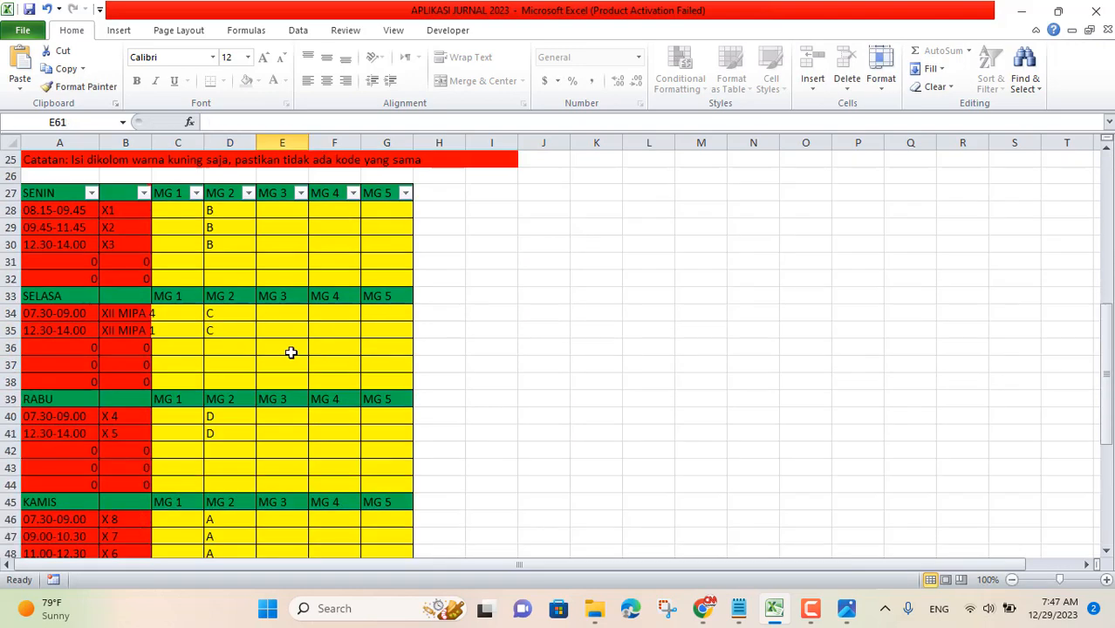
left_click(278, 419)
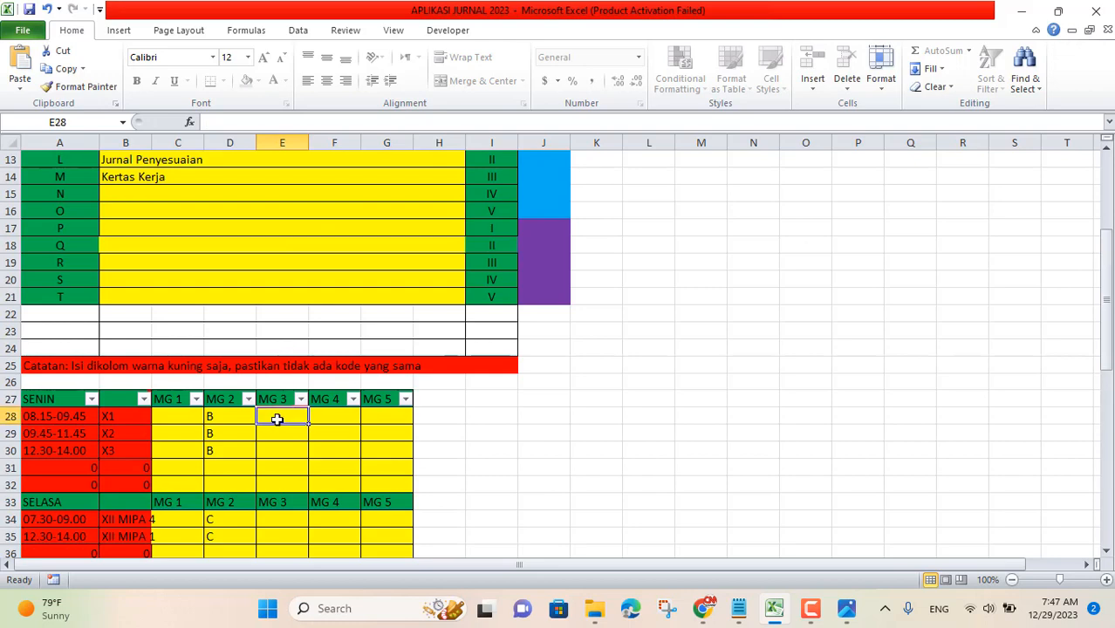
scroll(277, 420, "up", 4)
scroll(277, 420, "down", 4)
type("C")
key("Return")
type("C")
key("Return")
type("C")
key("Return")
- Enter code D for Tuesday's two classes under MG 3 in E34:E35
key("Return")
key("Return")
key("Return")
type("D")
key("Return")
type("D")
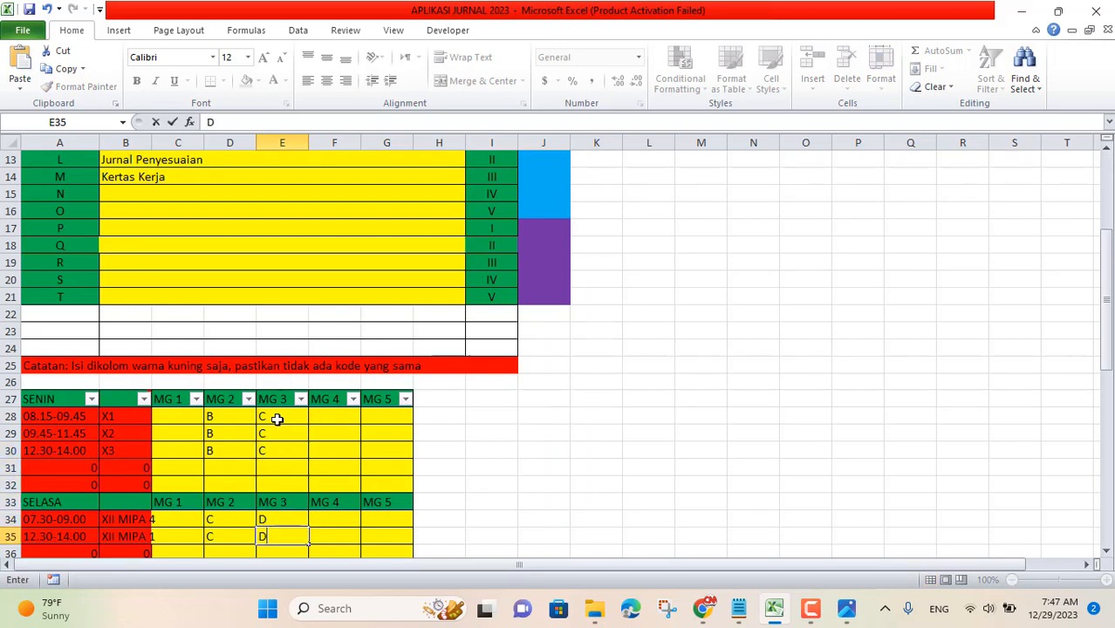
key("Return")
- Check the material code list and enter code D for Wednesday's two classes under MG 3 in E40:E41
key("Return")
key("Return")
key("Return")
scroll(276, 419, "up", 4)
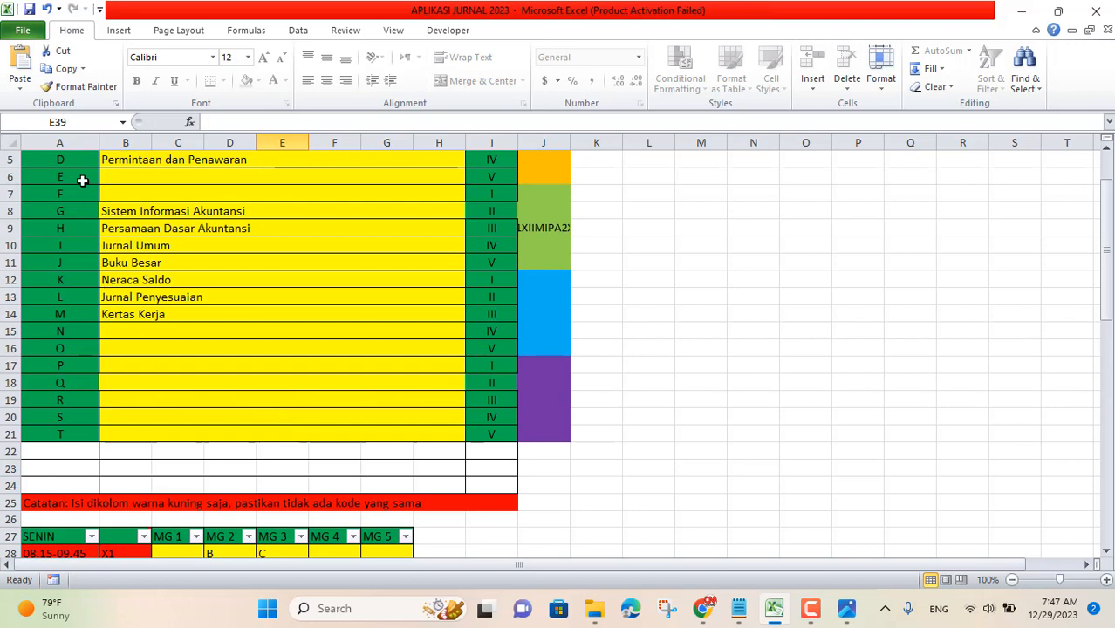
scroll(248, 372, "up", 2)
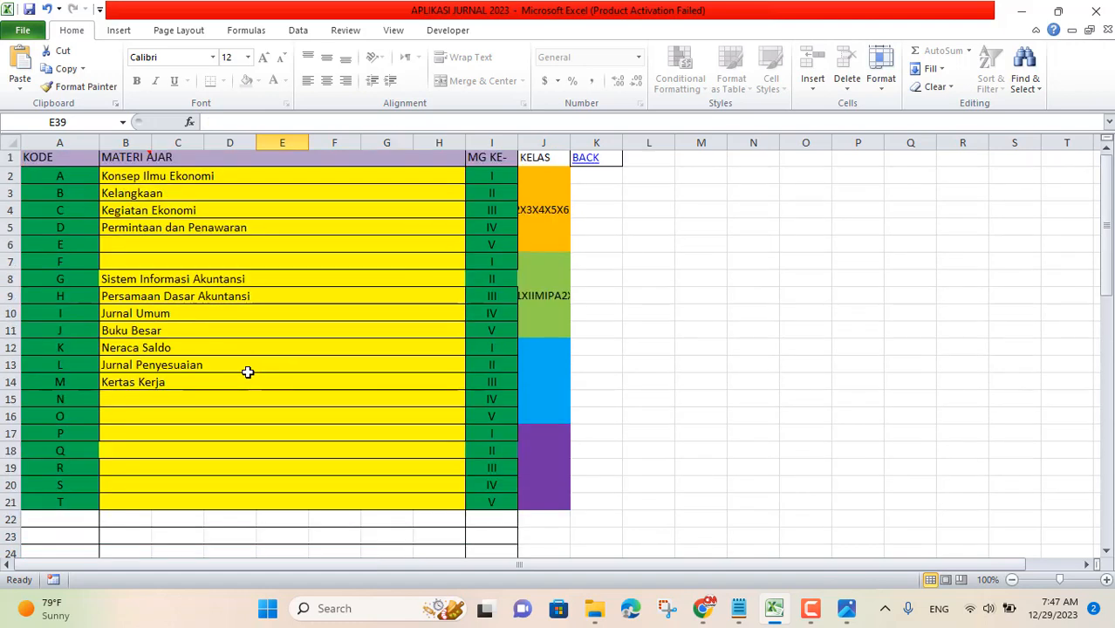
scroll(248, 372, "down", 16)
scroll(248, 372, "up", 4)
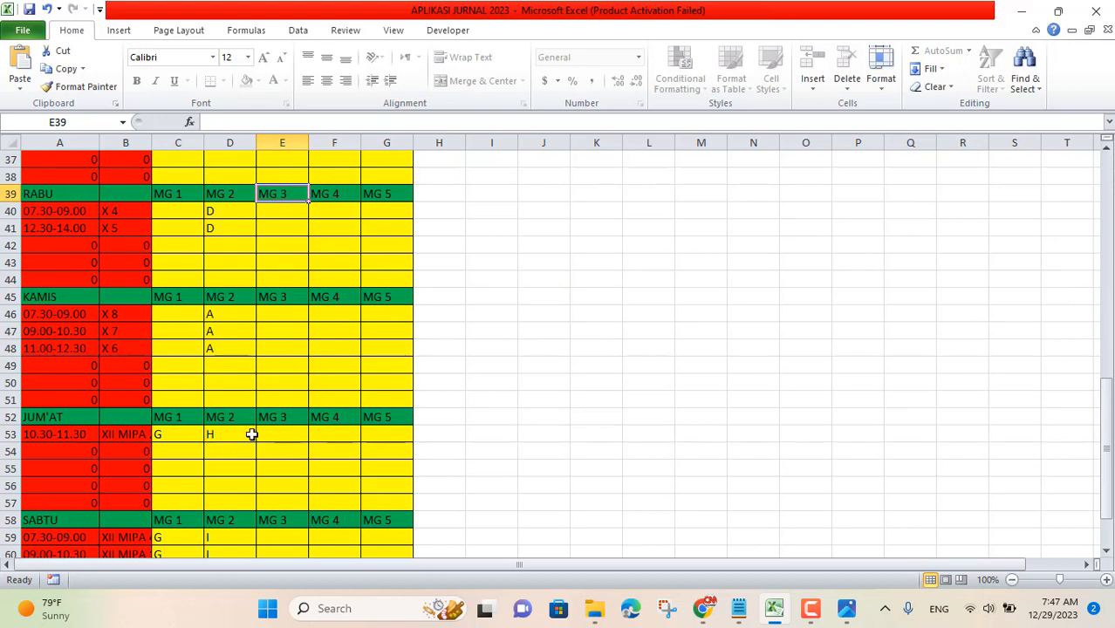
left_click(283, 212)
type("D")
key("Return")
type("D")
key("Return")
- Enter code B for Thursday's three classes under MG 3 in E46:E48
key("Return")
key("Return")
key("Return")
key("Return")
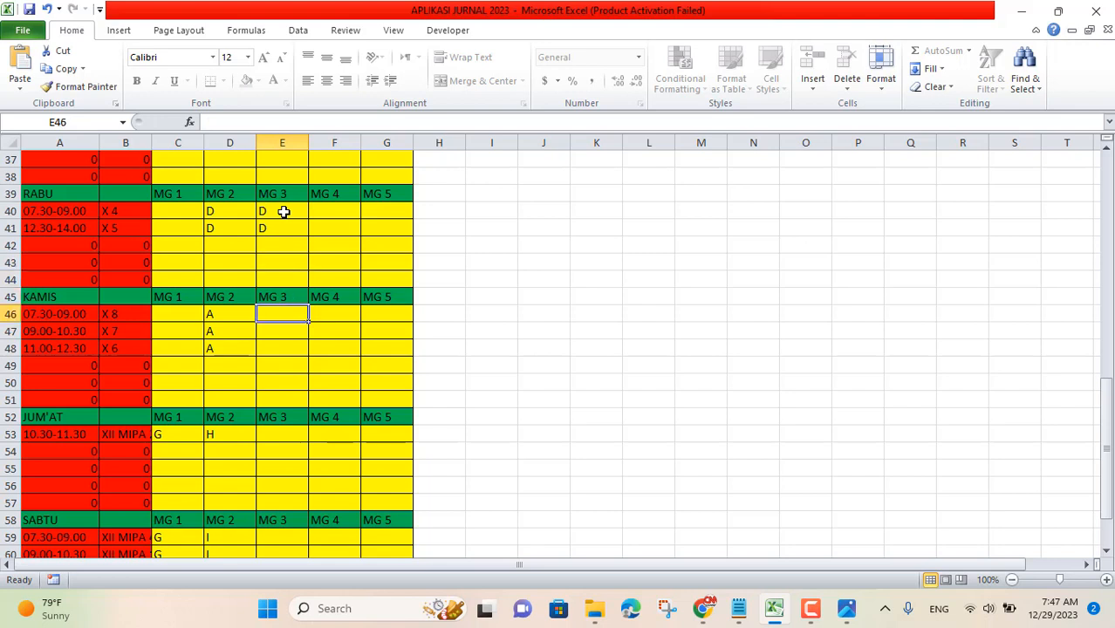
type("B")
key("Return")
type("B")
key("Return")
type("B")
key("Return")
- Enter code I for Friday's class under MG 3 in E53
key("Return")
key("Return")
key("Return")
key("Return")
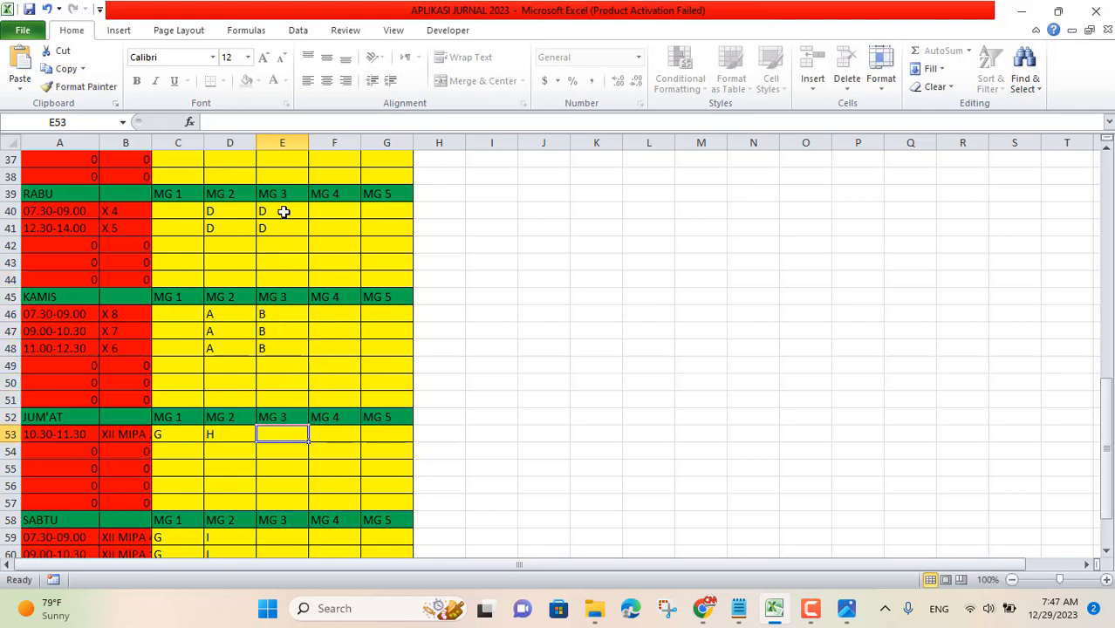
type("I")
key("Return")
- Enter code J for Saturday's three classes under MG 3 in E59:E61
key("Return")
key("Return")
key("Return")
key("Return")
key("Return")
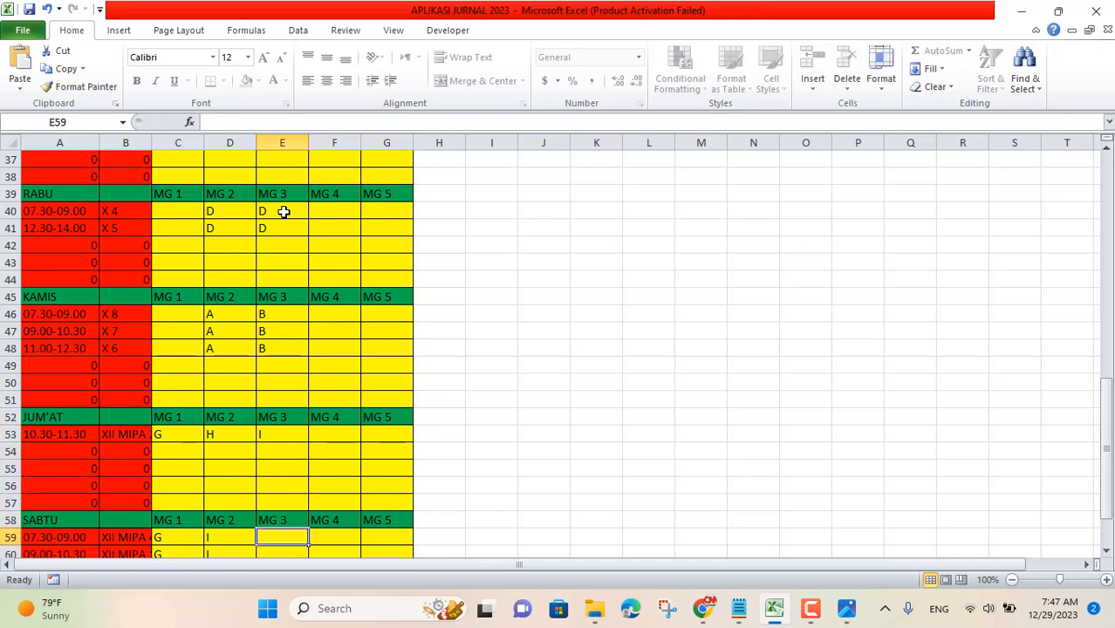
type("J")
key("Return")
type("J")
key("Return")
type("J")
key("Return")
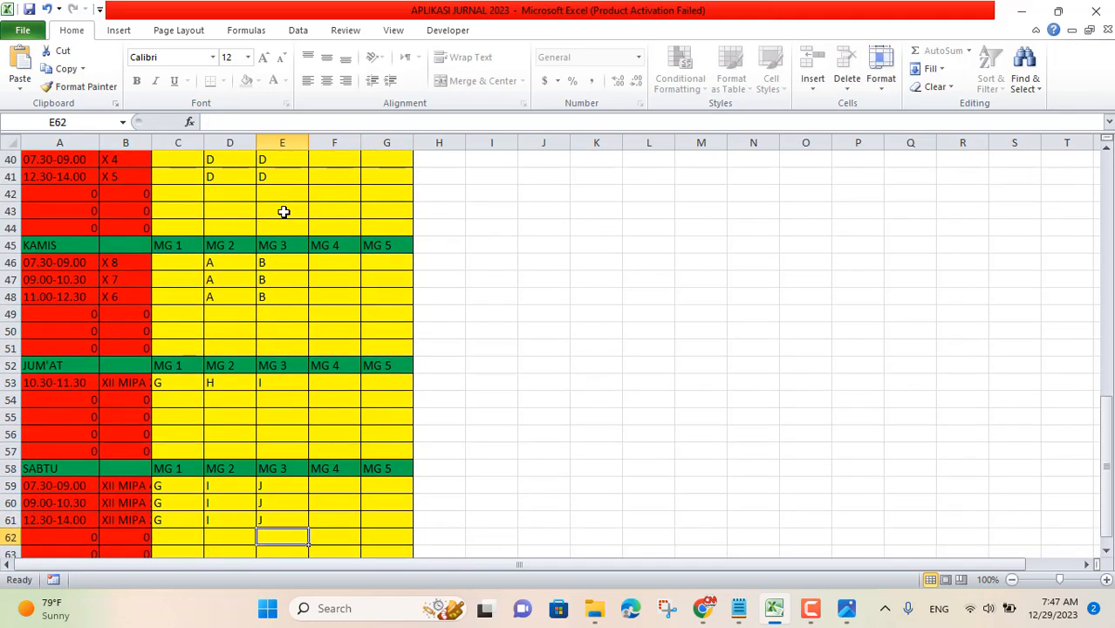
- Review the material code list against the codes entered in the weekly table and return to the main menu
scroll(341, 311, "up", 12)
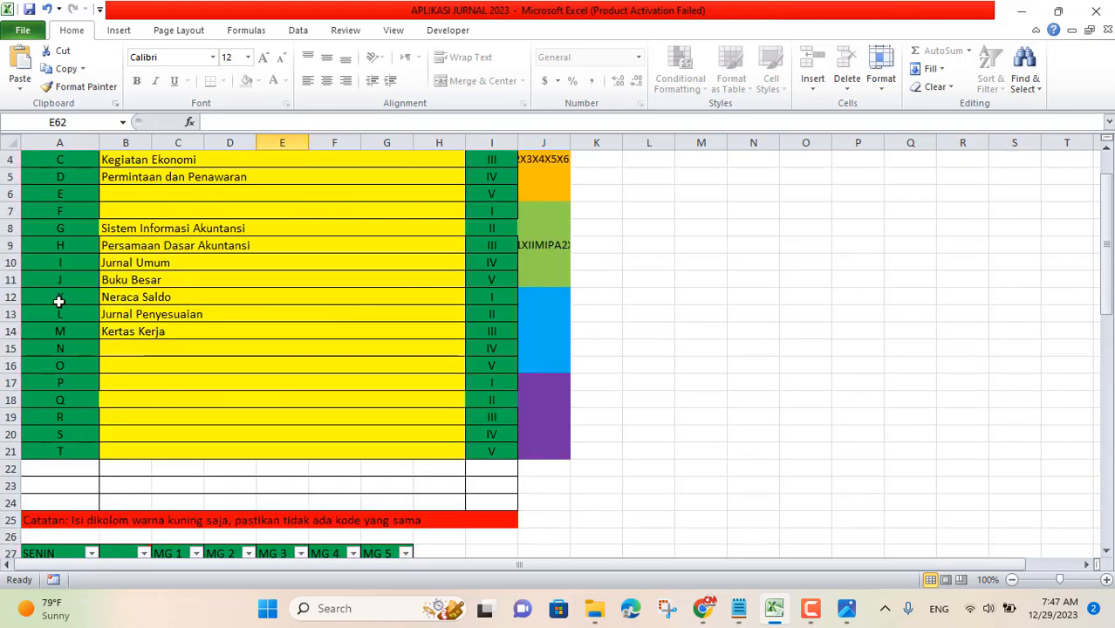
scroll(224, 301, "down", 12)
scroll(241, 309, "up", 8)
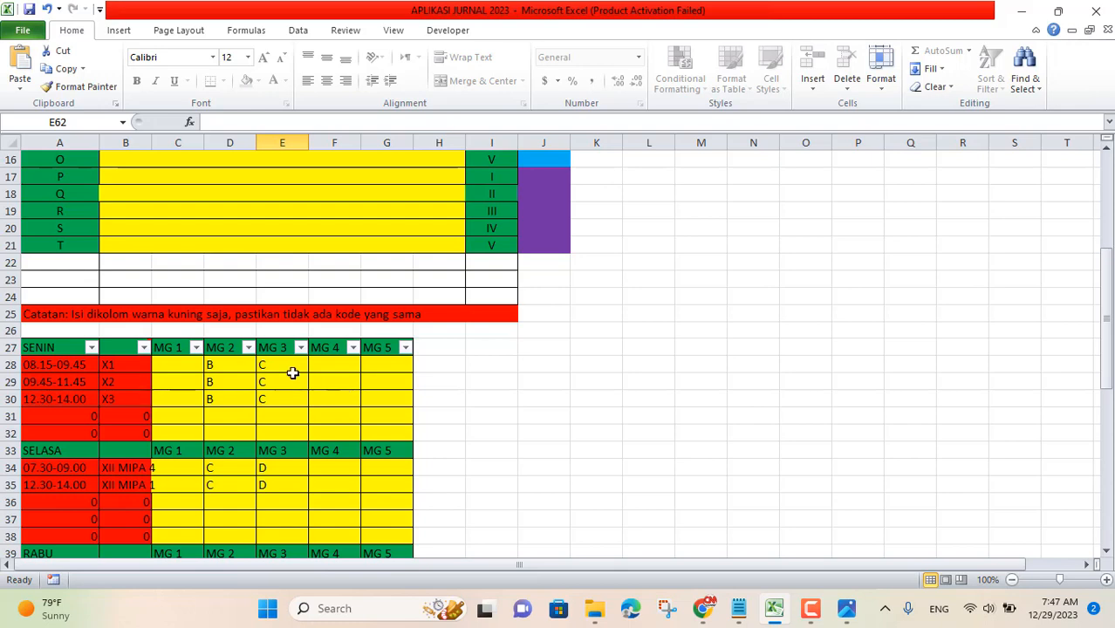
scroll(323, 414, "up", 4)
scroll(324, 414, "down", 8)
scroll(334, 409, "up", 9)
left_click(598, 160)
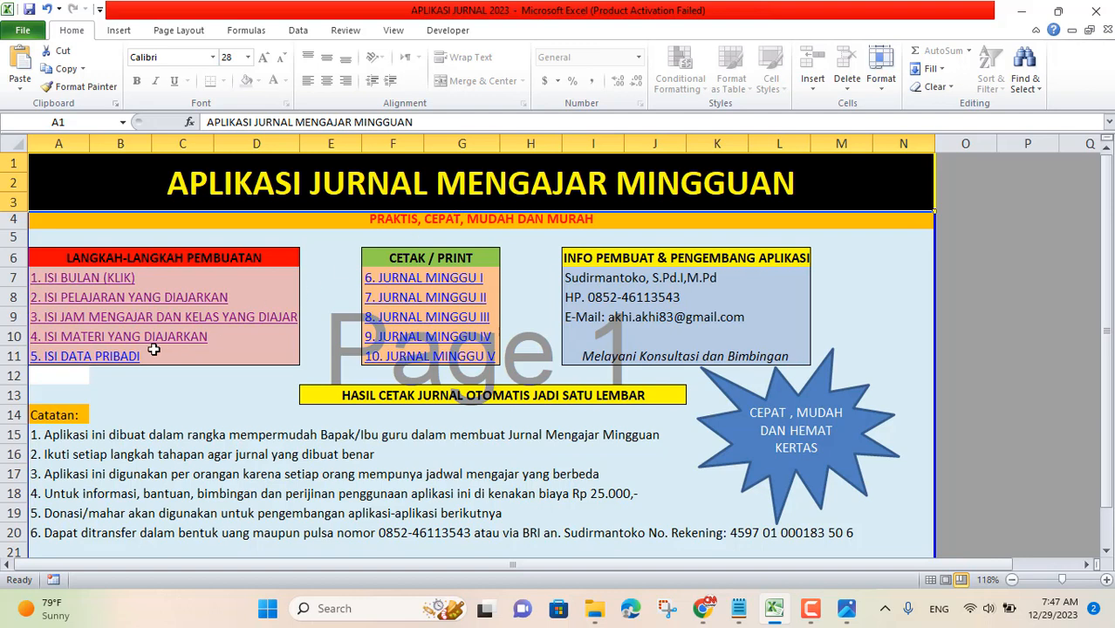
- Open the personal data sheet, check the teacher, principal and region fields, and return to the main menu
left_click(48, 358)
left_click(173, 172)
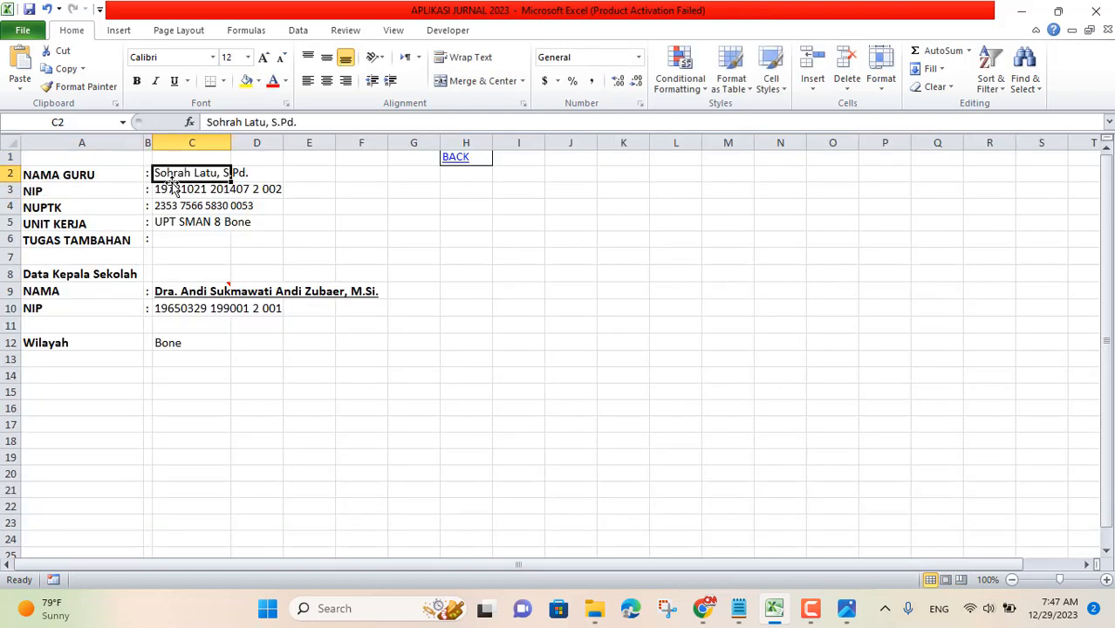
left_click(166, 191)
left_click(170, 207)
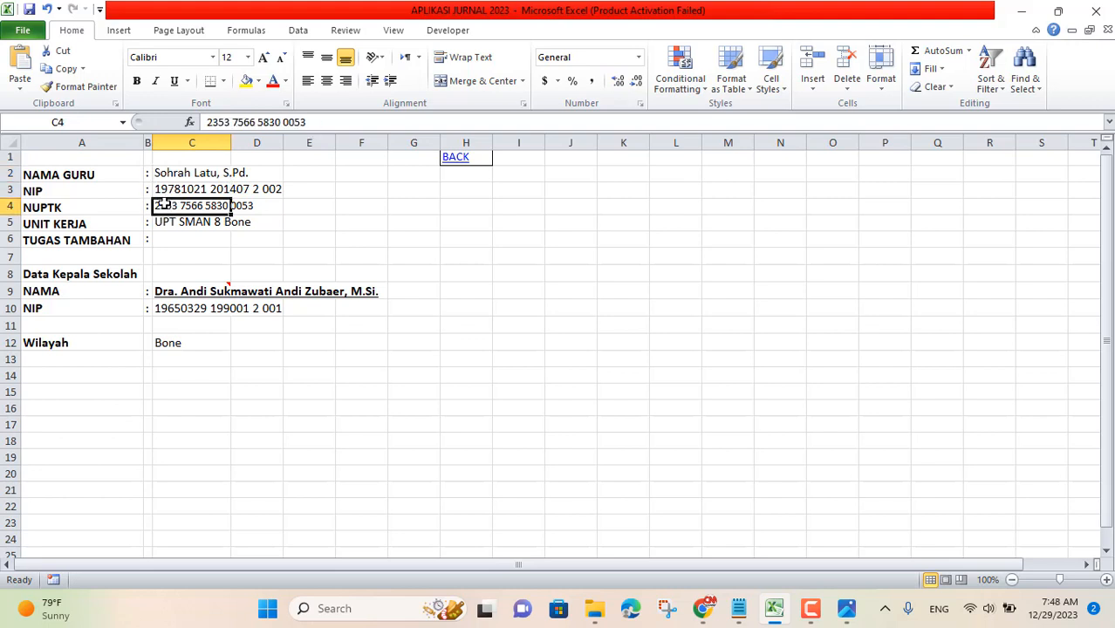
left_click(174, 223)
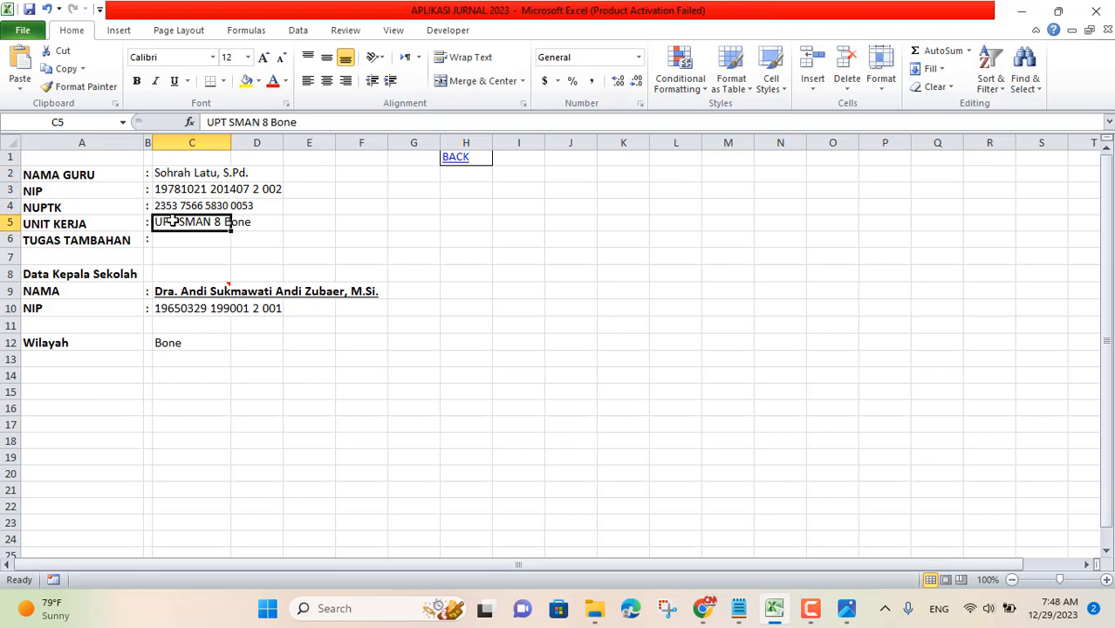
left_click(168, 288)
left_click(172, 312)
left_click(170, 342)
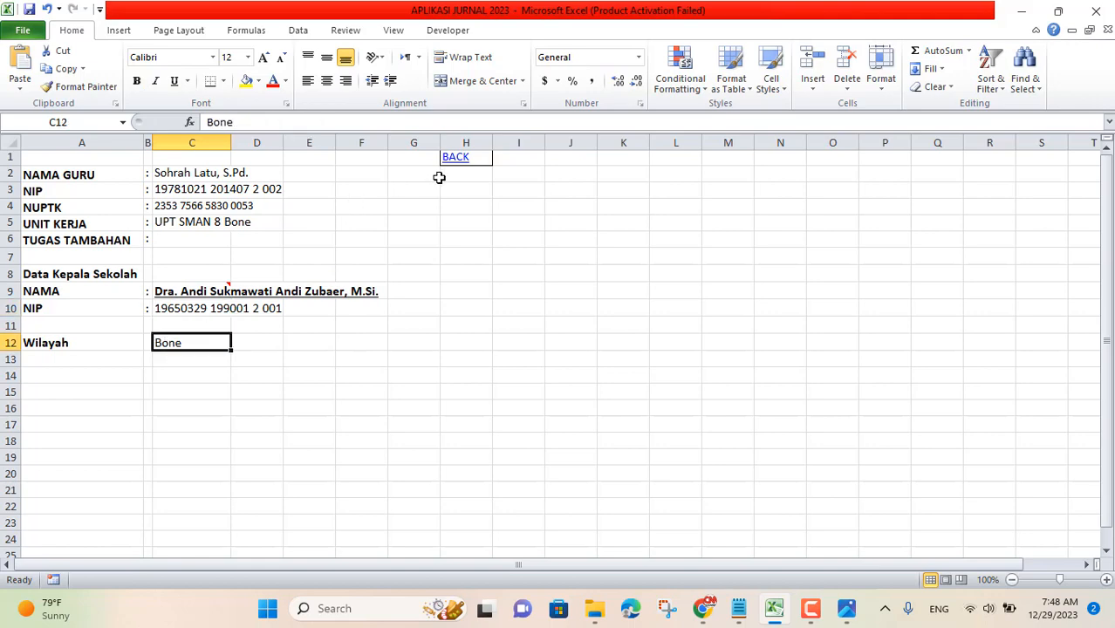
left_click(452, 159)
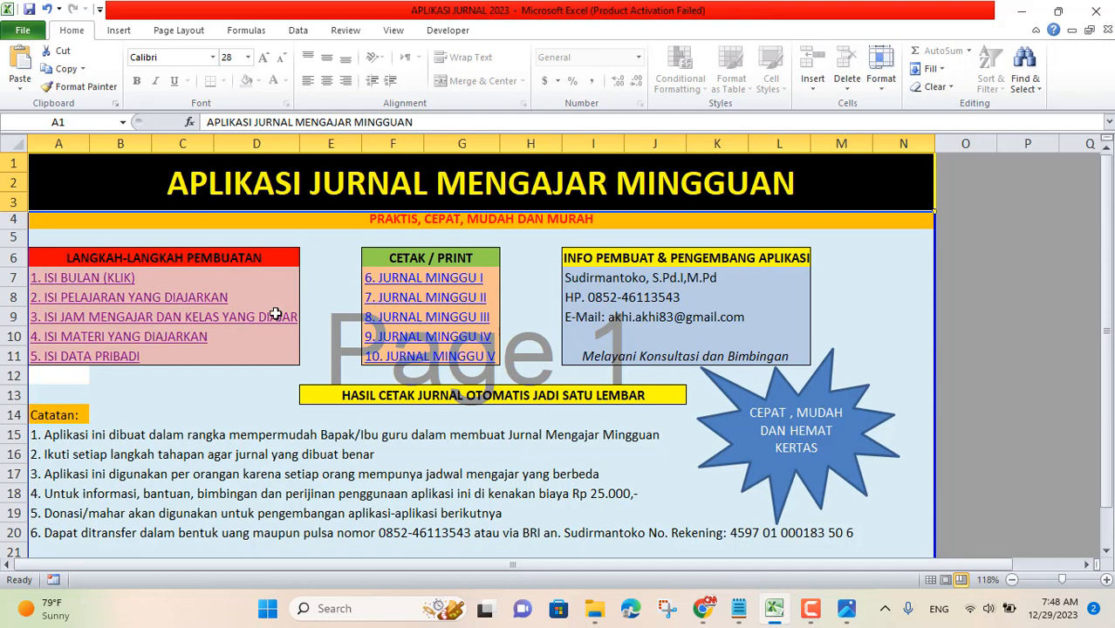
- Open the JURNAL MINGGU I sheet and inspect Monday's date cell and the first material cell, F13
left_click(396, 282)
scroll(378, 359, "down", 4)
scroll(378, 358, "up", 4)
mouse_move(378, 359)
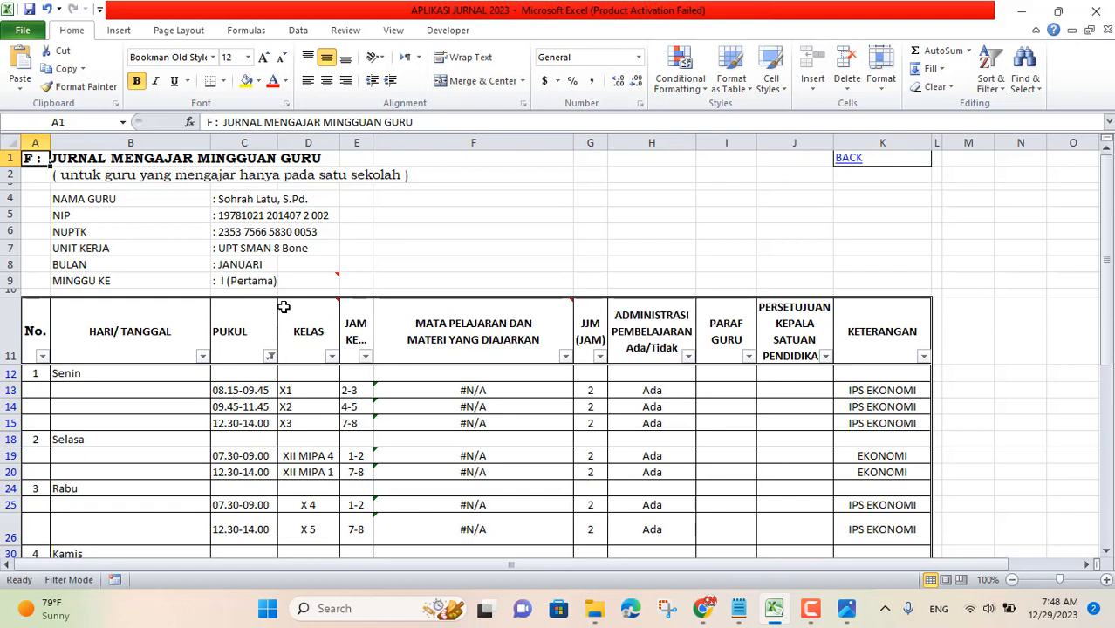
left_click(117, 376)
left_click(441, 391)
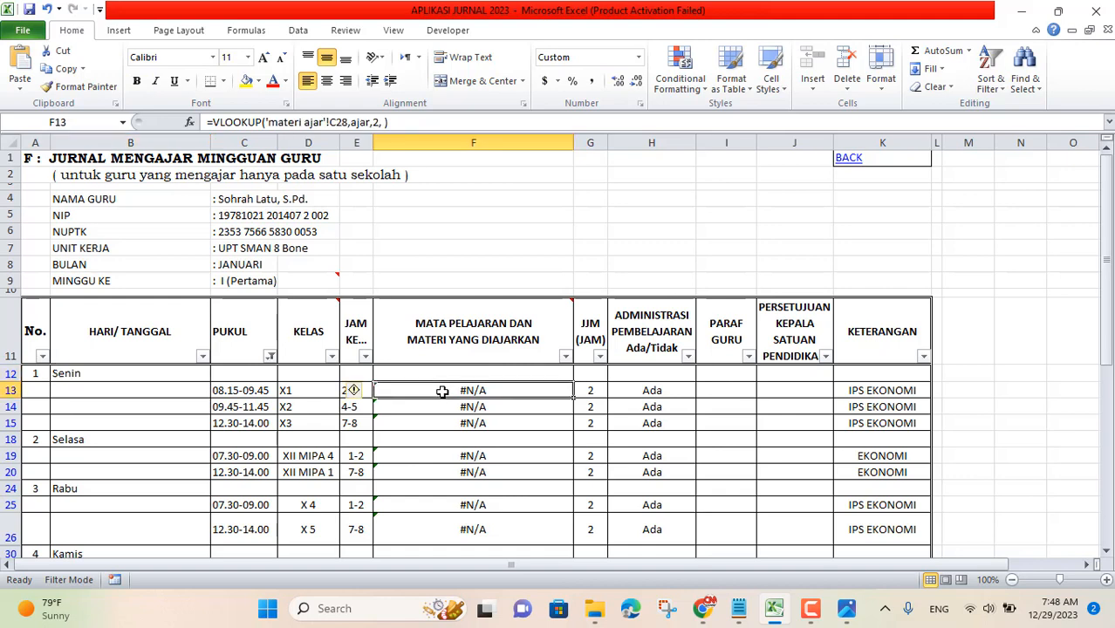
- Go through the Week I material column from Monday's classes down to the end of the journal table
key("Down")
key("Down")
key("Down")
key("Down")
key("Down")
key("Down")
key("Down")
key("Down")
key("Down")
key("Down")
key("Down")
key("Down")
key("Down")
key("Down")
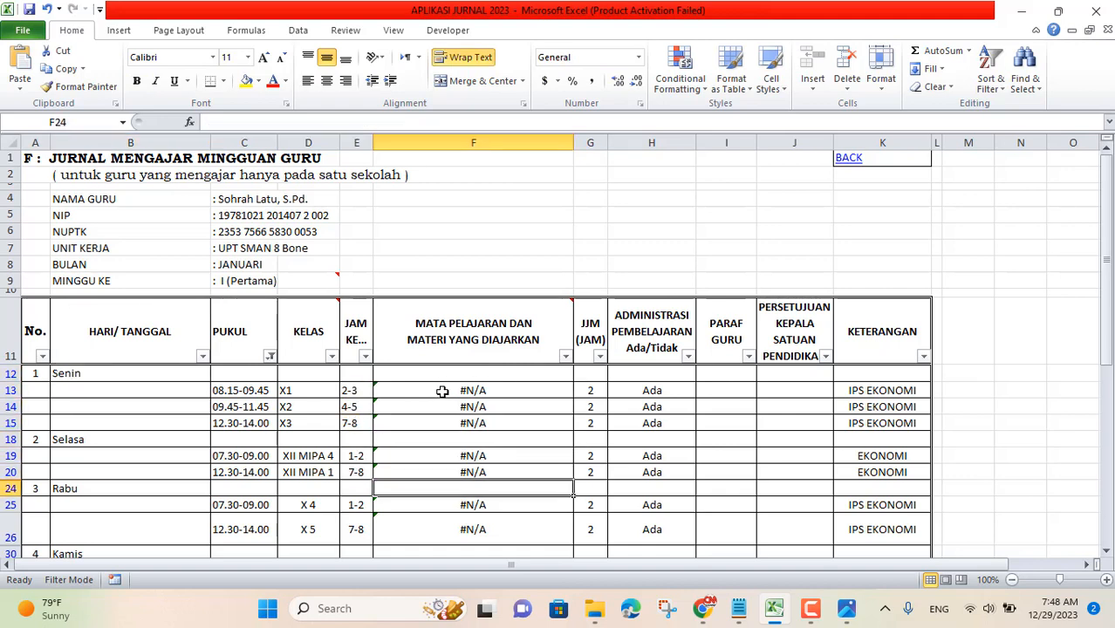
key("Down")
key("Down")
key("Down")
key("Down")
key("Down")
key("Down")
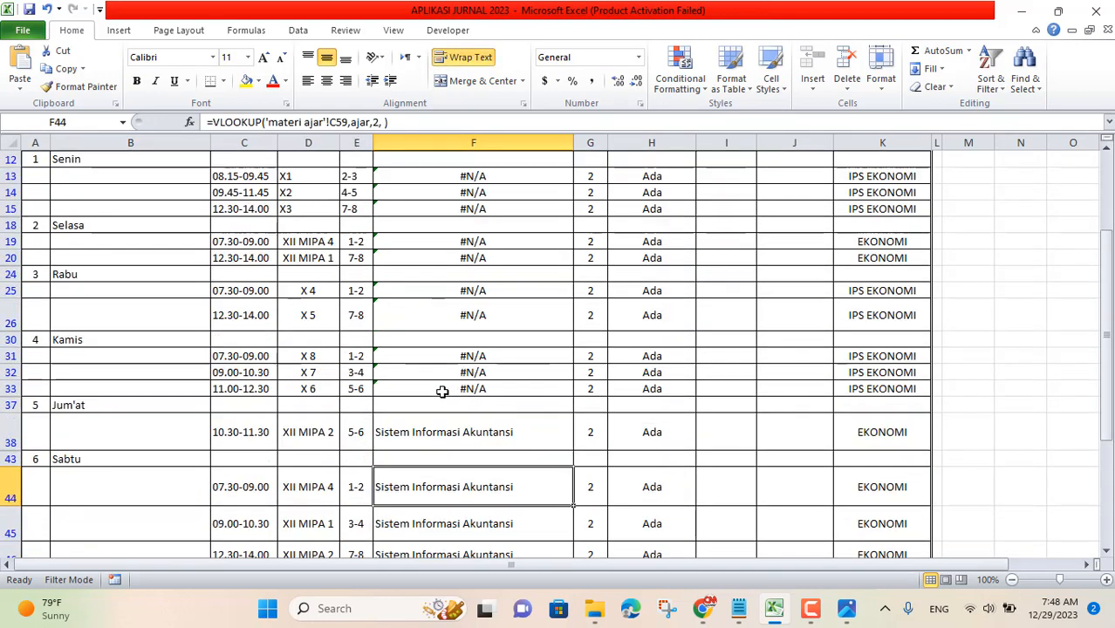
key("Down")
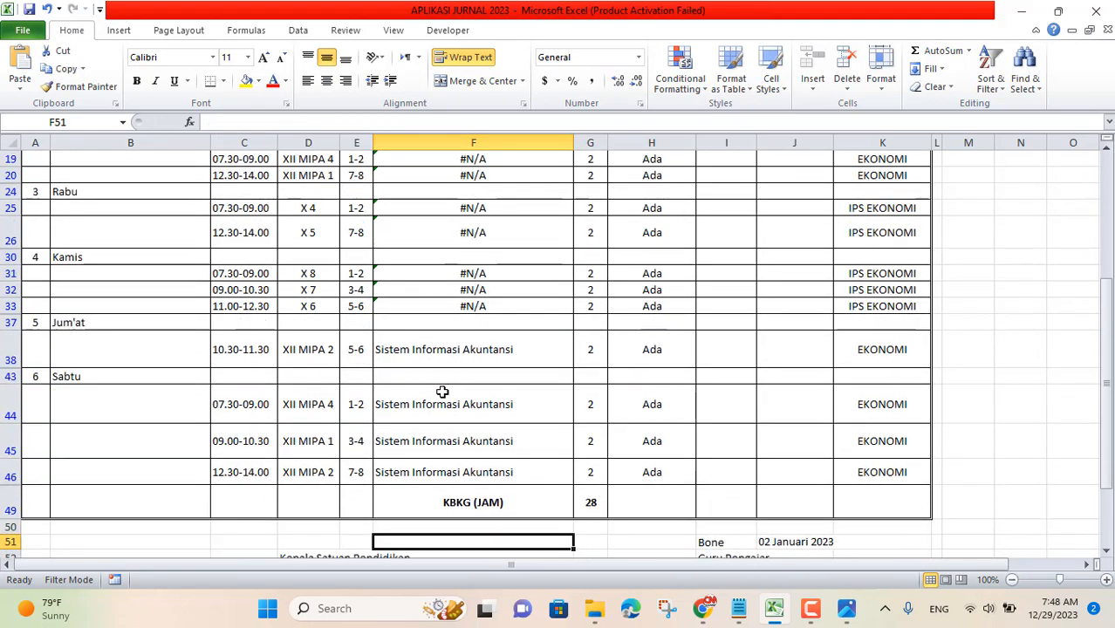
- Check the date formula in B12 and the signature block of the Week I journal, and return to the main menu
scroll(442, 392, "up", 4)
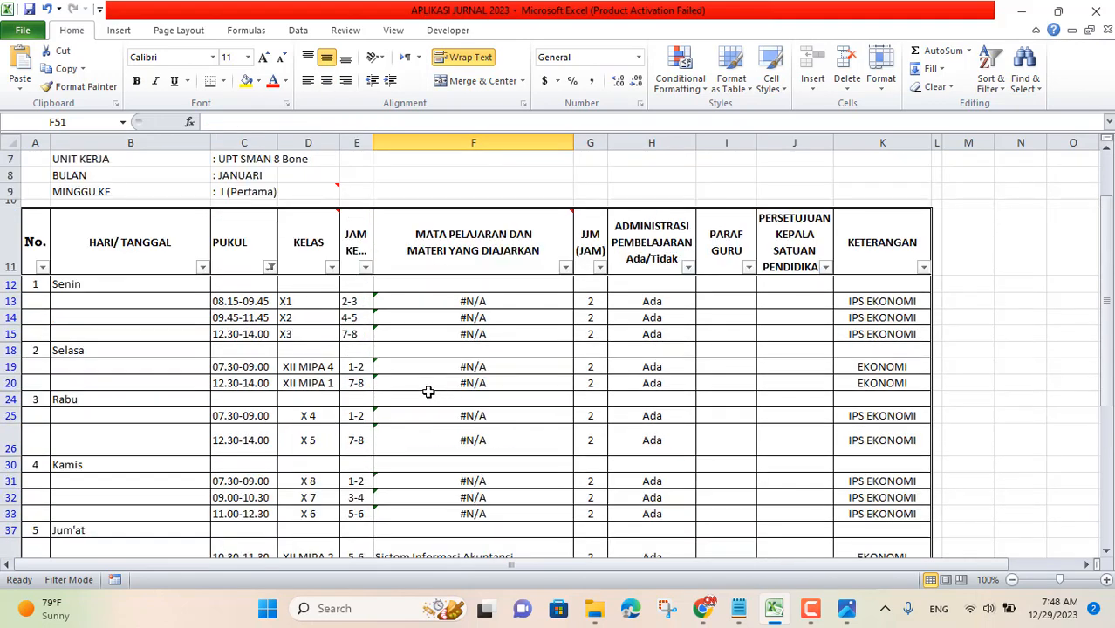
left_click(101, 291)
scroll(137, 430, "down", 5)
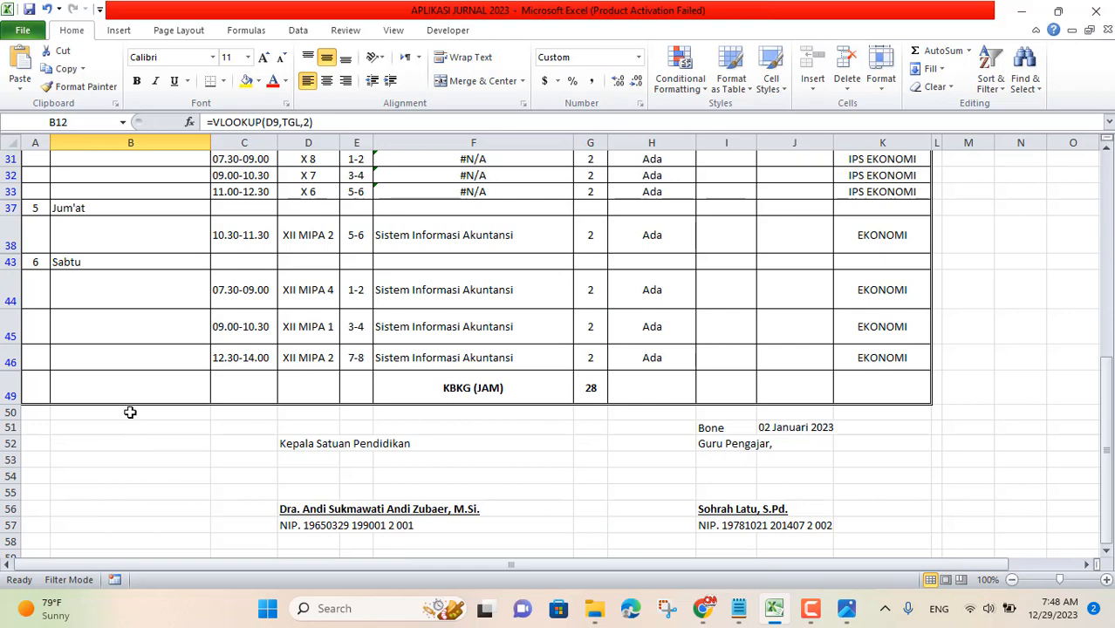
scroll(122, 389, "up", 8)
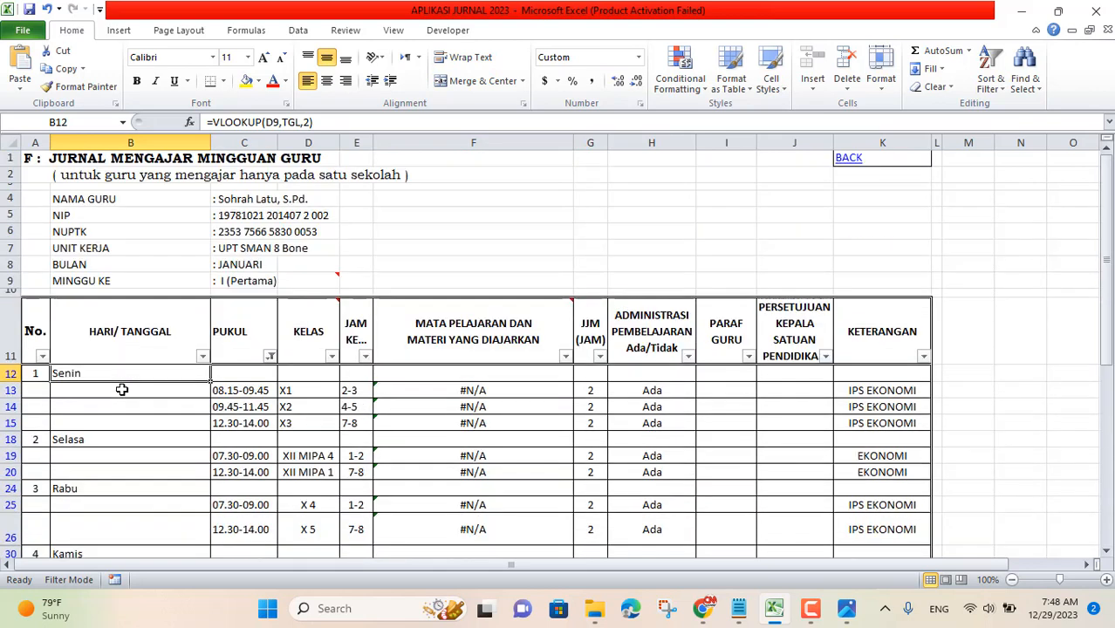
left_click(849, 158)
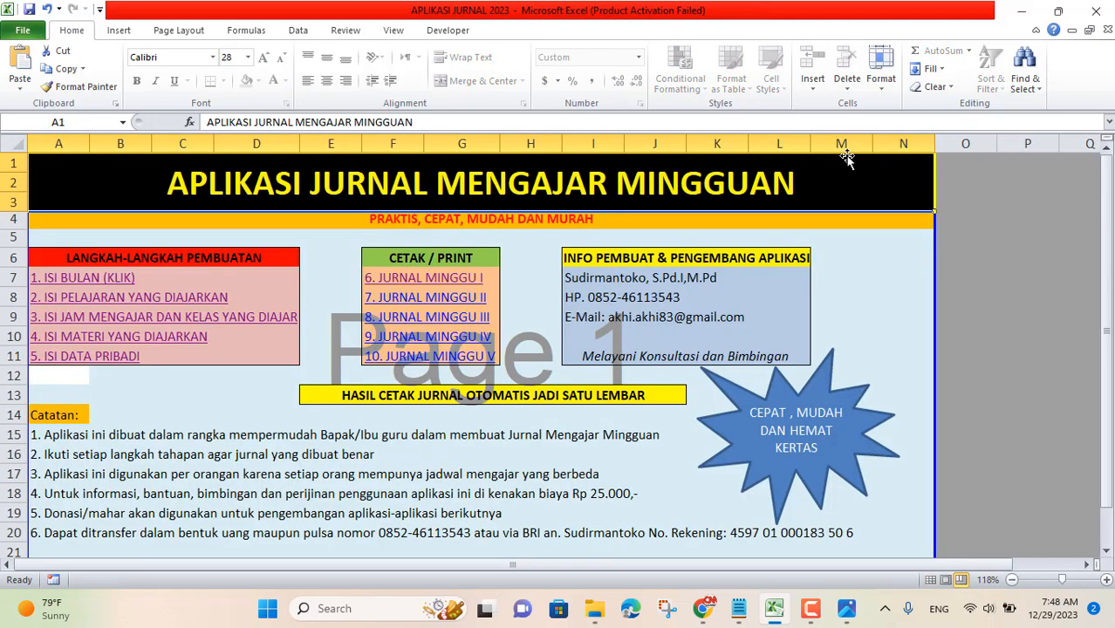
- Open the month sheet, compare the undated day rows B4:B9 with the dated rows below, and return to the main menu
left_click(78, 281)
left_click_drag(83, 213, 82, 295)
left_click(79, 310)
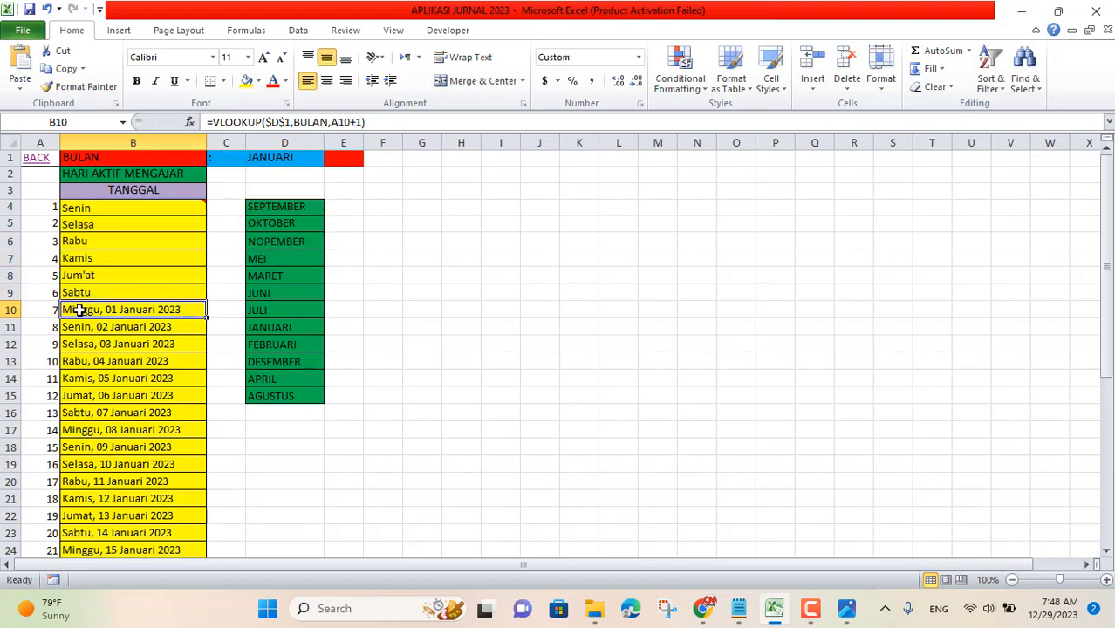
left_click_drag(90, 207, 94, 291)
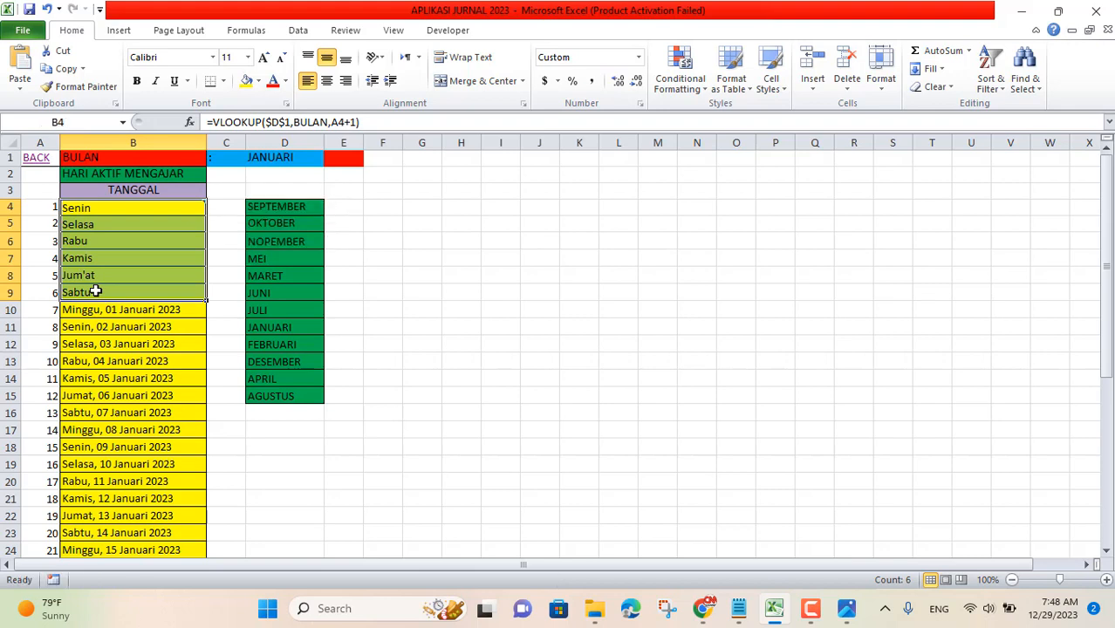
left_click(90, 330)
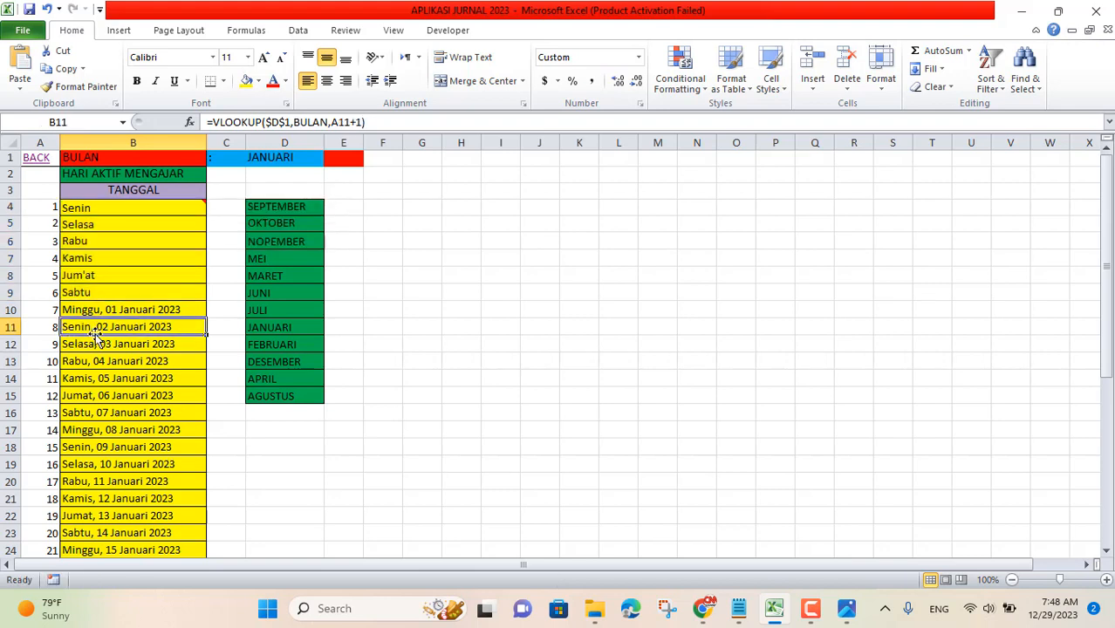
left_click(32, 164)
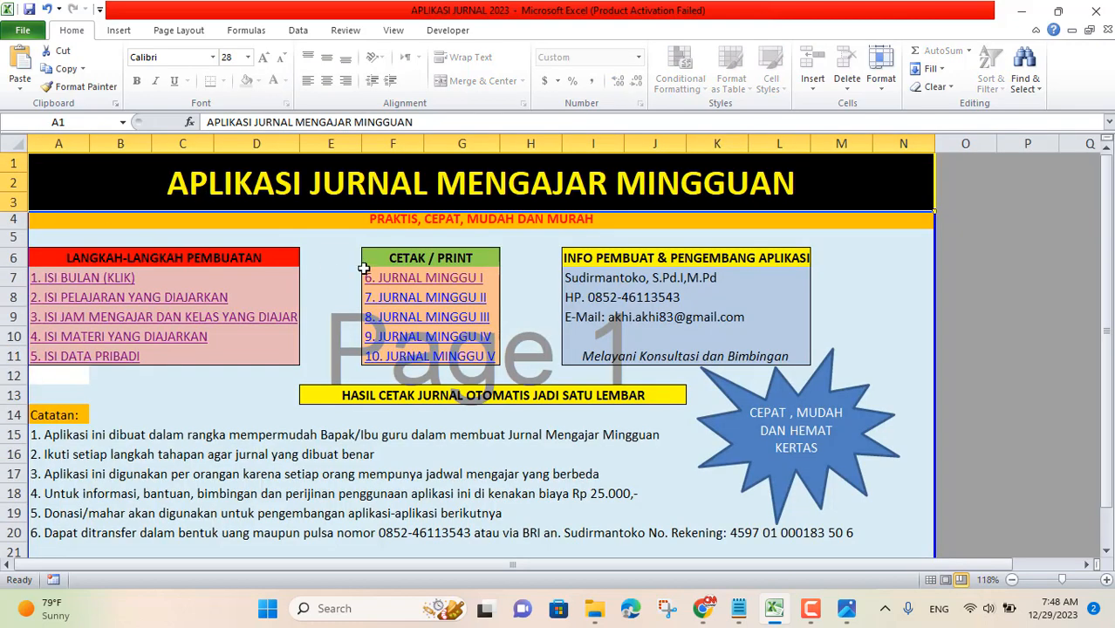
- Open the JURNAL MINGGU II sheet and check the day and date entries in column B
left_click(400, 301)
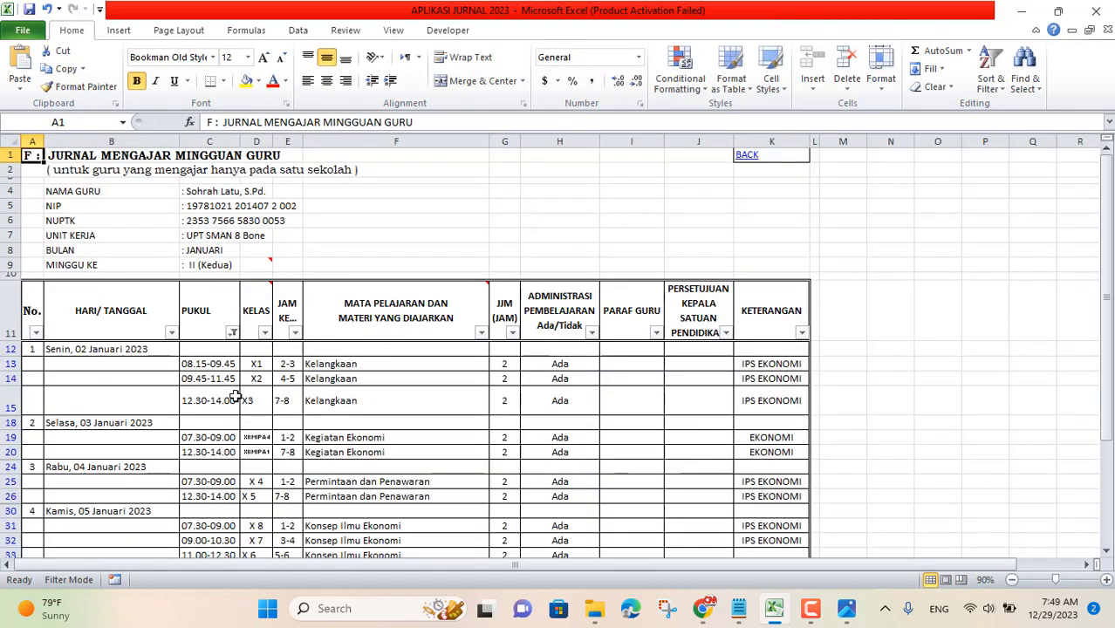
left_click(64, 351)
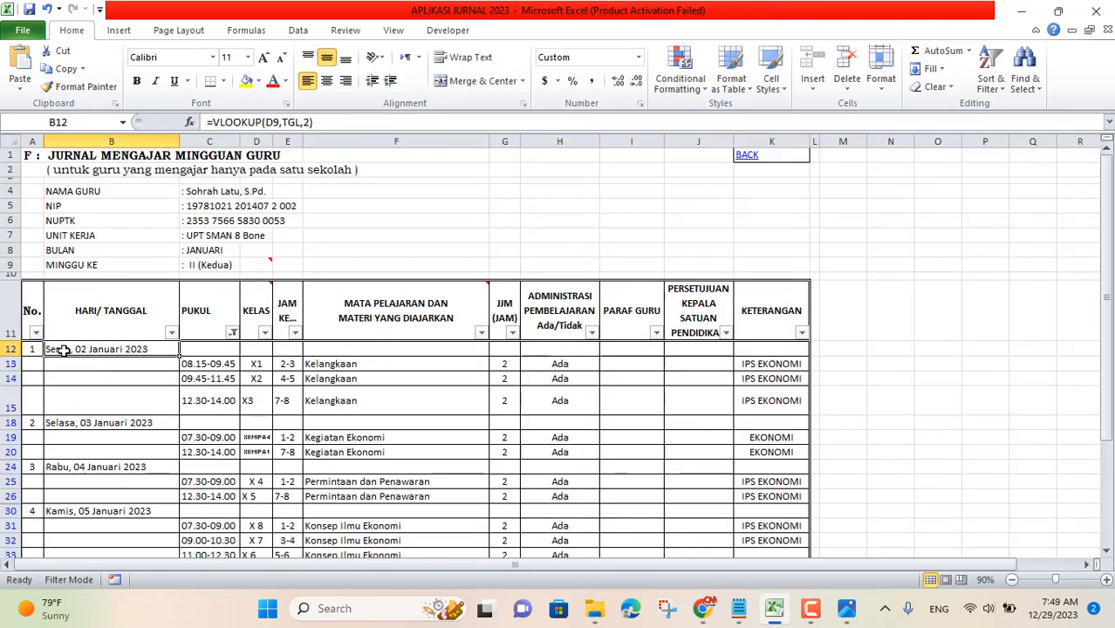
key("Down")
key("Down")
key("Down")
key("Down")
key("Down")
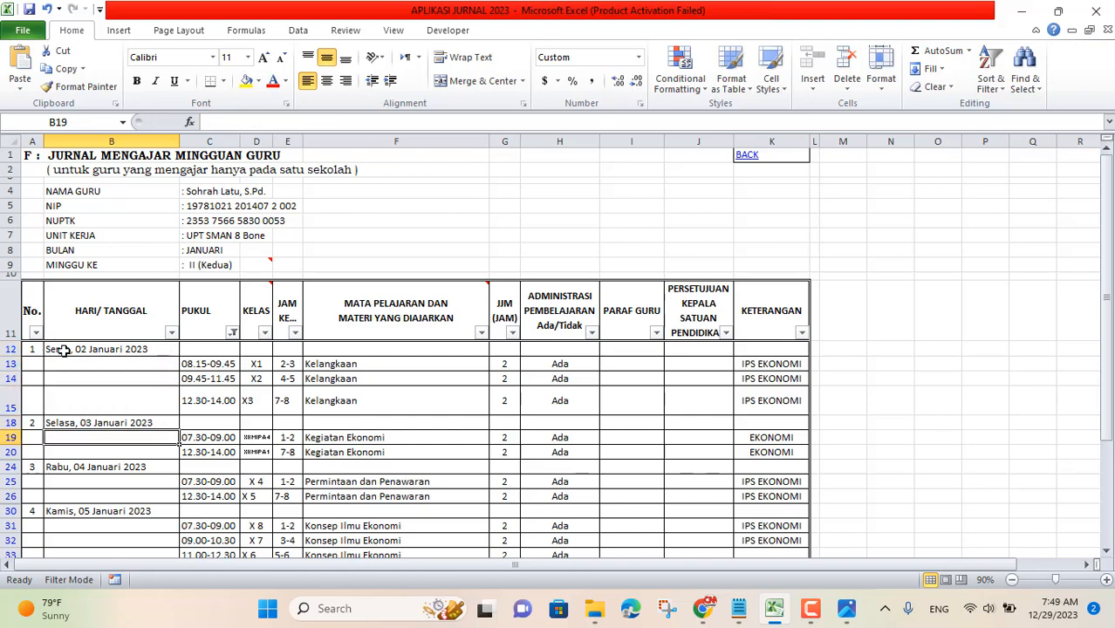
- Check the material lookup in F13 and the remaining materials in the Week II journal
left_click(327, 367)
scroll(522, 376, "down", 4)
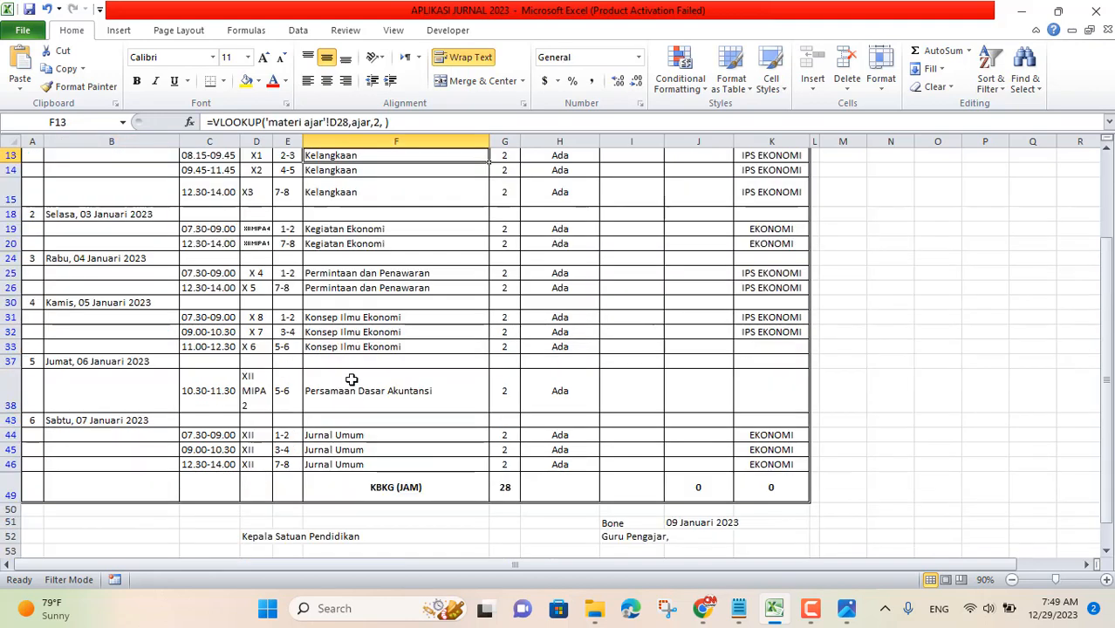
scroll(486, 459, "up", 4)
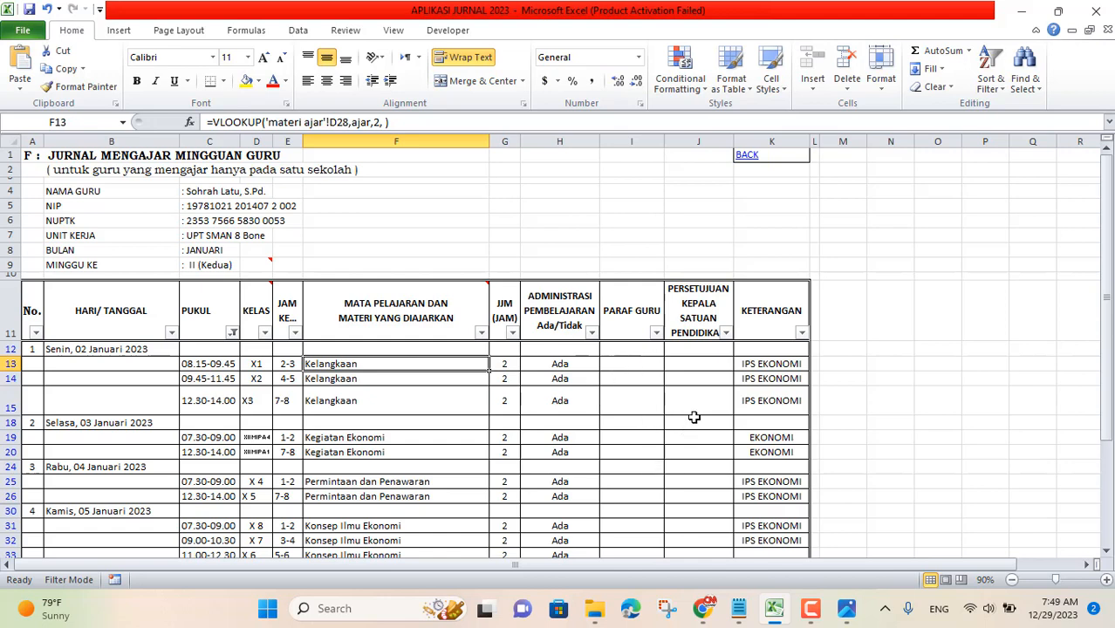
- Inspect the signature block and date cell J51 of the Week II journal, and return to the main menu
scroll(706, 382, "down", 8)
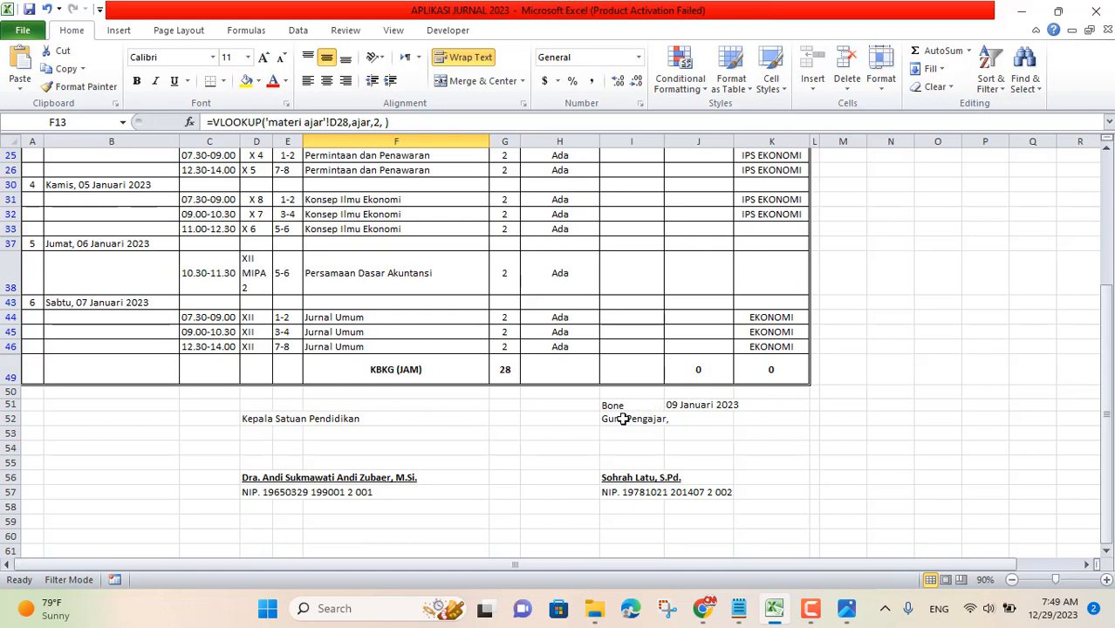
left_click(625, 419)
left_click(683, 404)
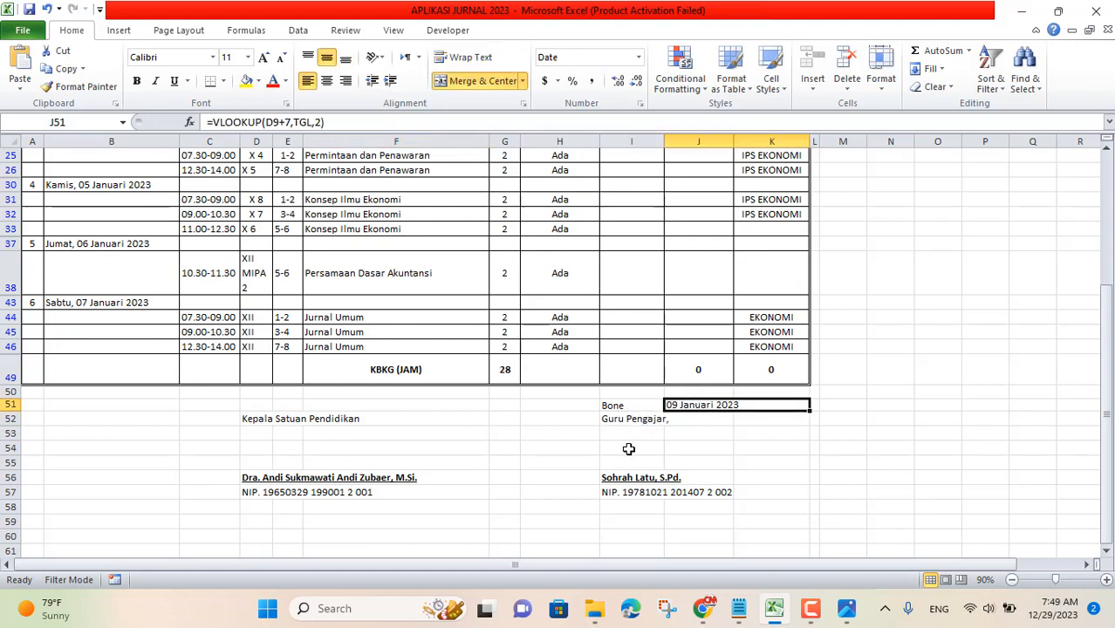
scroll(622, 470, "up", 8)
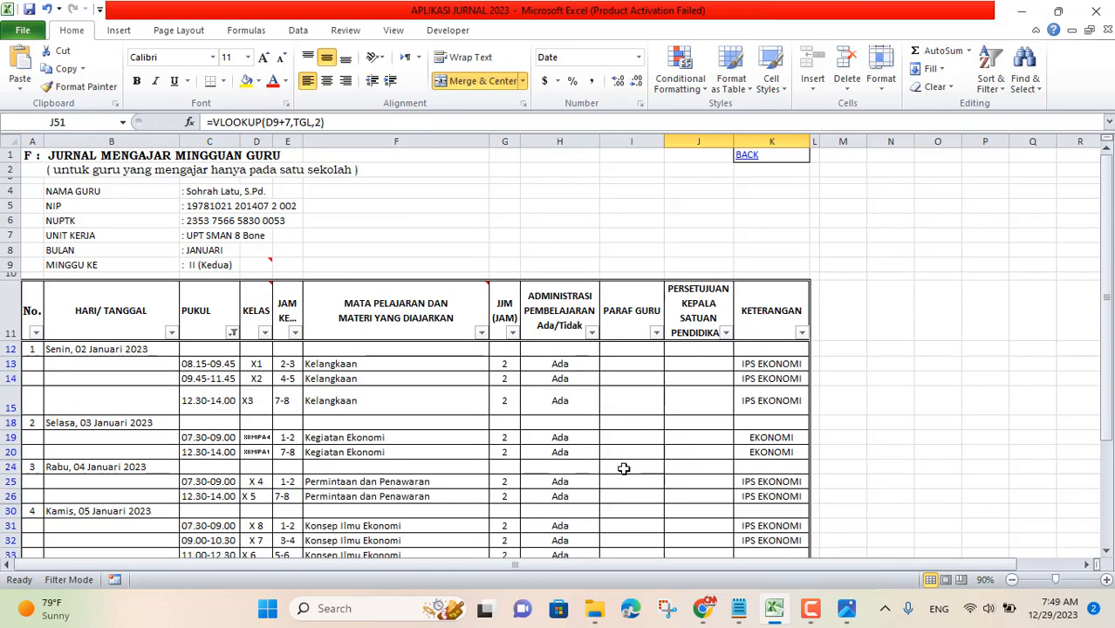
left_click(748, 156)
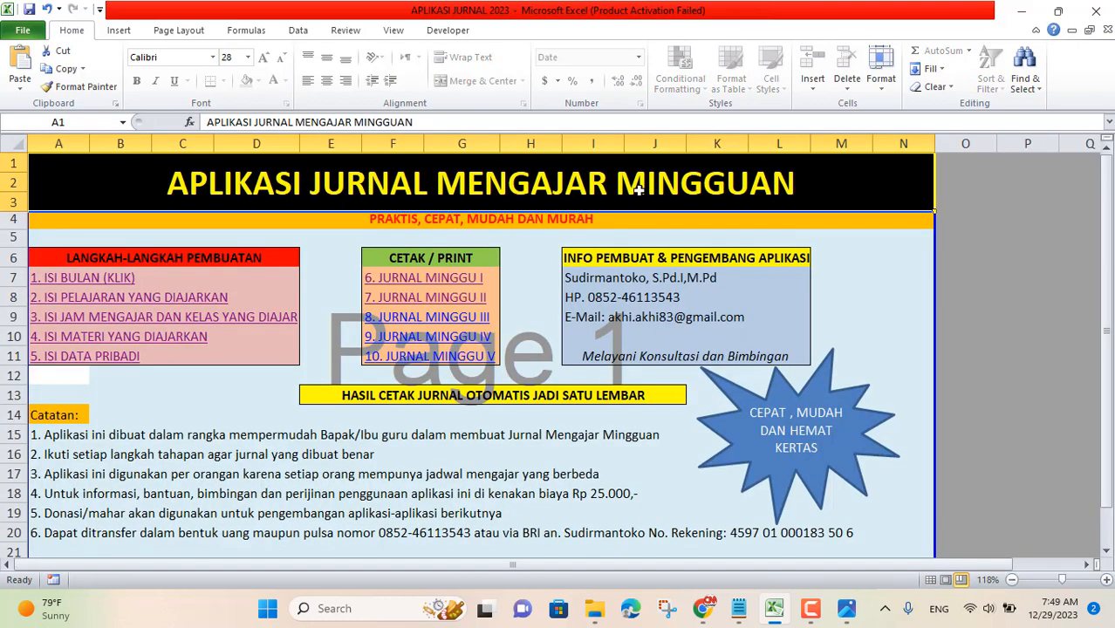
- Open the JURNAL MINGGU III sheet, review its dates and materials, and return to the main menu
left_click(409, 318)
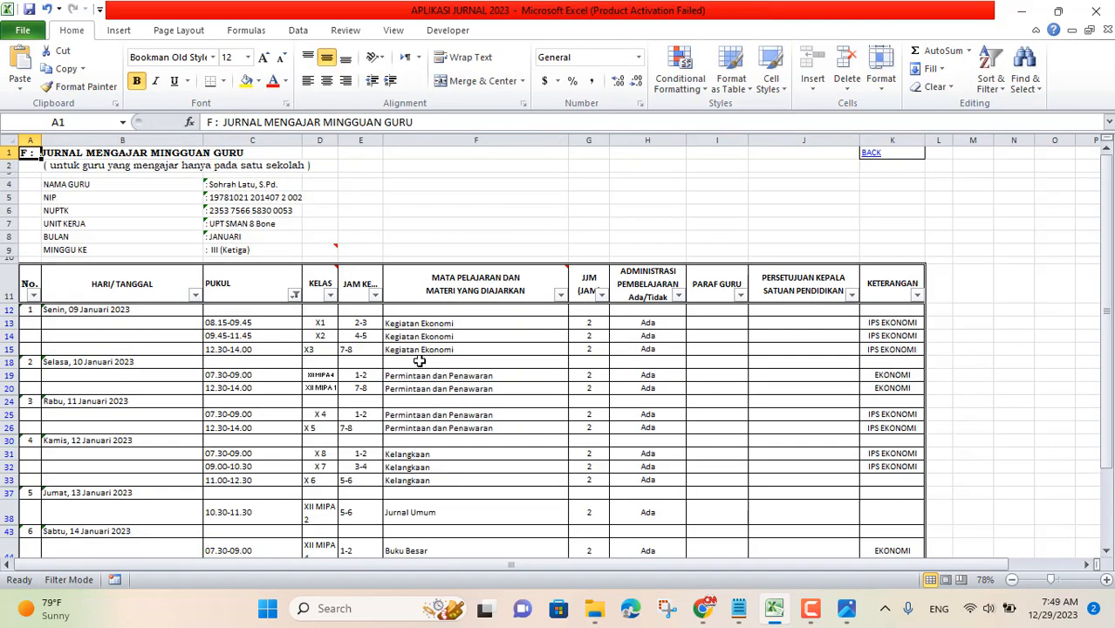
scroll(420, 361, "down", 4)
scroll(420, 361, "up", 4)
left_click(871, 152)
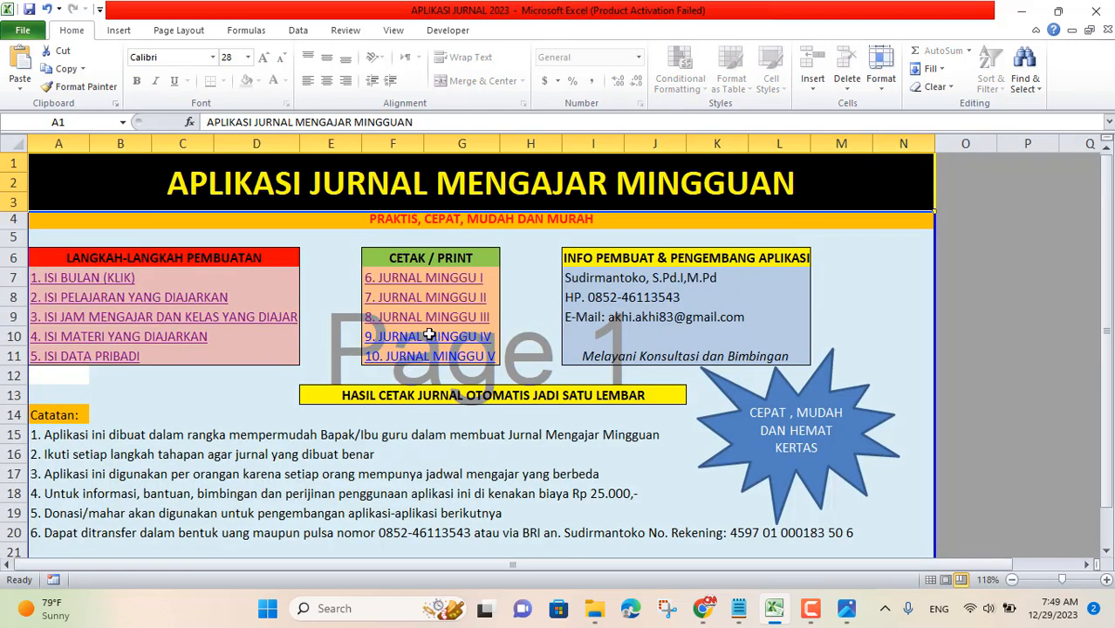
- Open the JURNAL MINGGU IV sheet, review its dates and material column, and return to the main menu
left_click(384, 342)
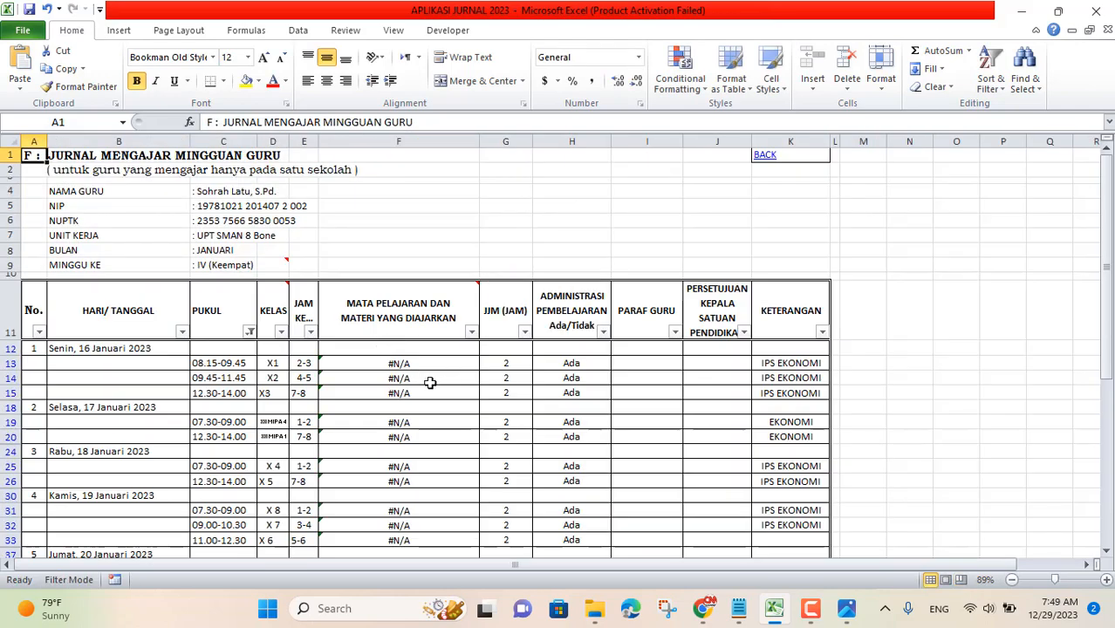
scroll(427, 388, "down", 4)
scroll(471, 450, "up", 4)
left_click(765, 157)
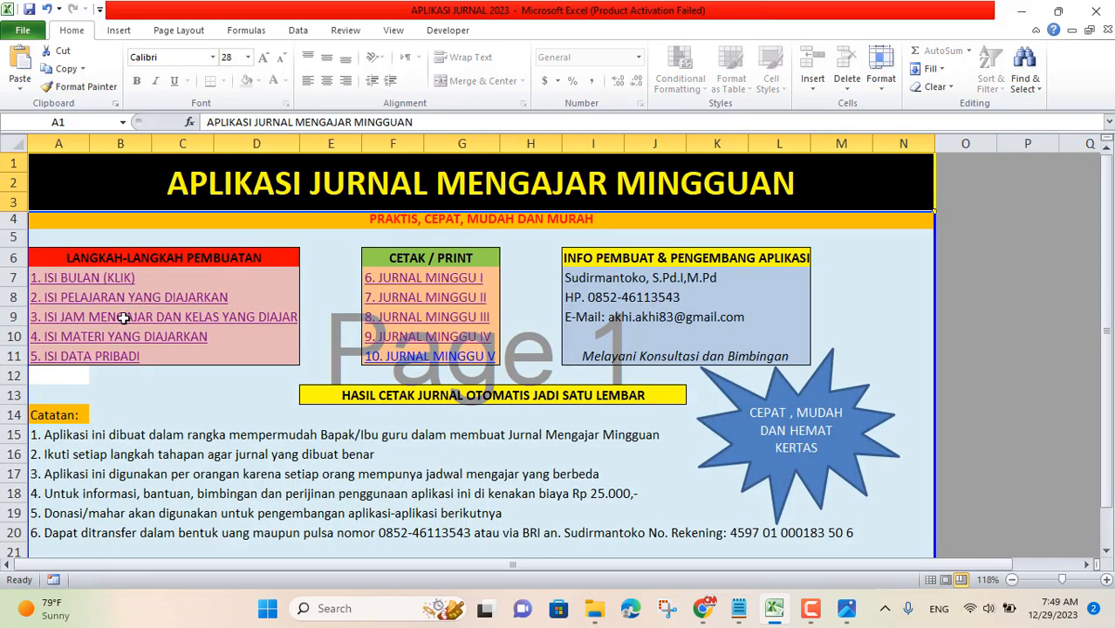
- Open the teaching materials sheet and enter code D in the Senin MG 4 cells for classes X1, X2 and X3
left_click(50, 341)
scroll(368, 362, "down", 8)
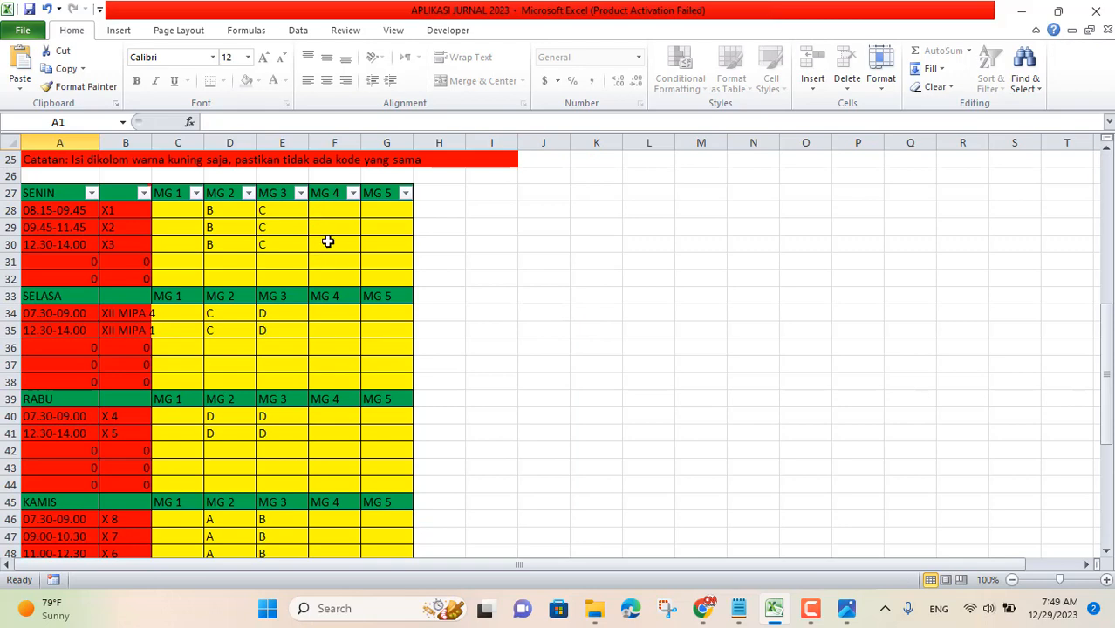
scroll(328, 261, "up", 8)
scroll(327, 279, "down", 4)
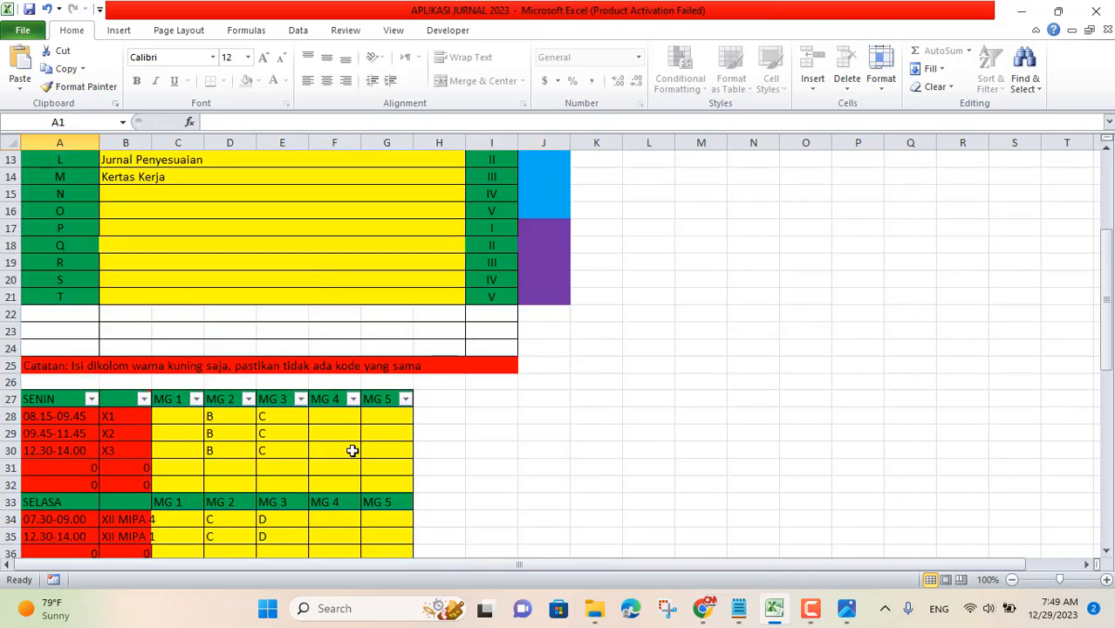
left_click(348, 422)
type("D")
key("Return")
type("D")
key("Return")
type("D")
key("Return")
- Enter code D in the Selasa MG 4 cells for classes XII MIPA 4 and XII MIPA 1
key("Down")
key("Down")
key("Down")
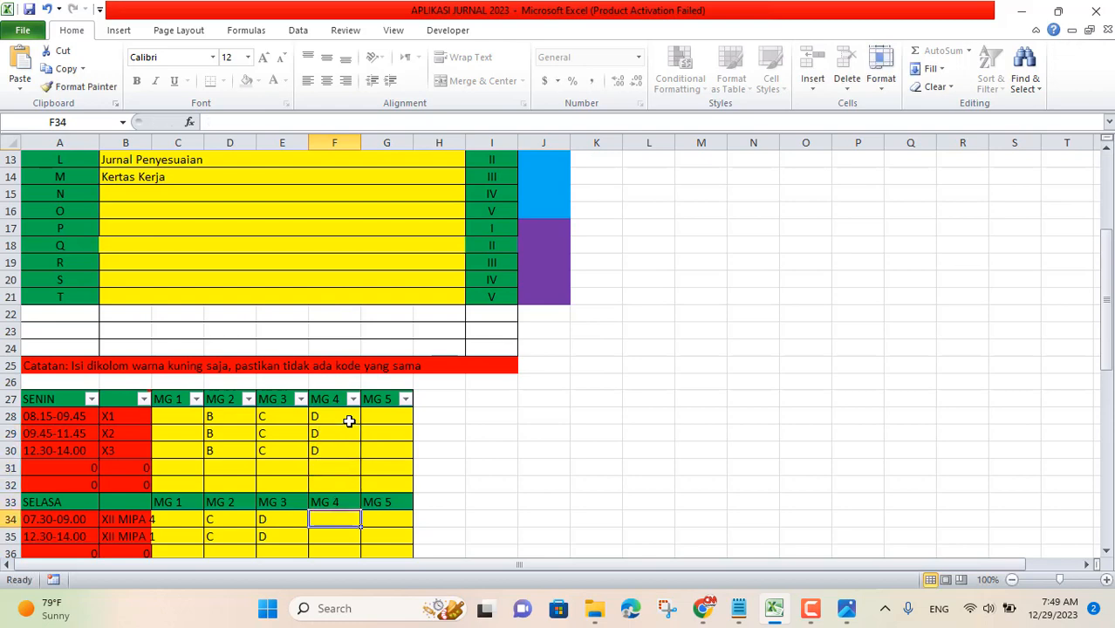
type("D")
key("Return")
type("D")
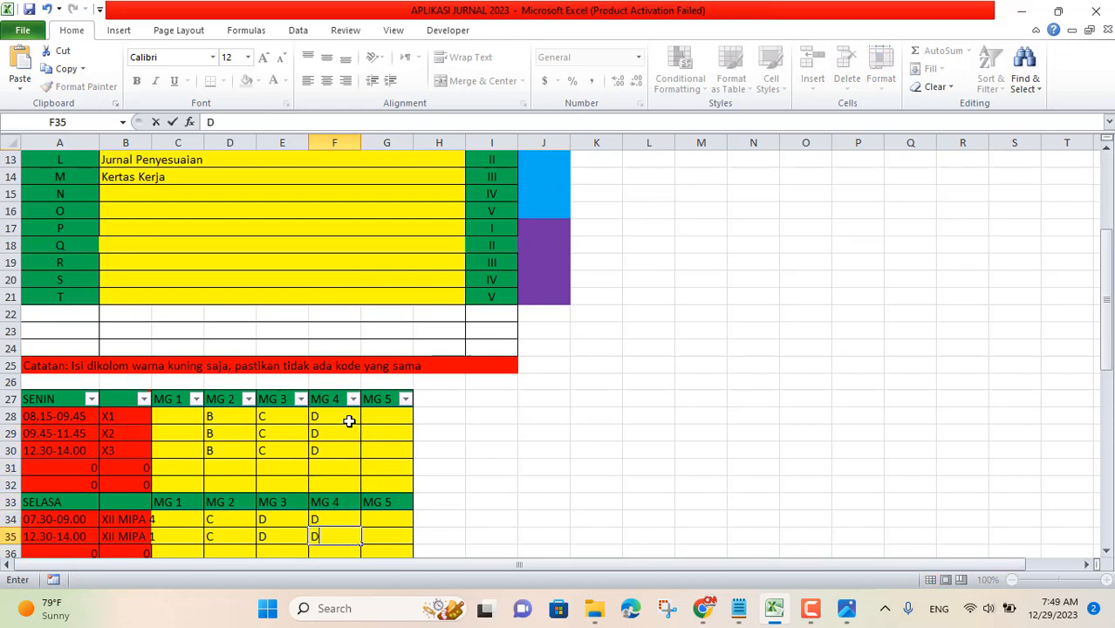
key("Return")
- Enter code A in the Rabu MG 4 cells for classes X 4 and X 5
key("Down")
key("Down")
key("Down")
key("Down")
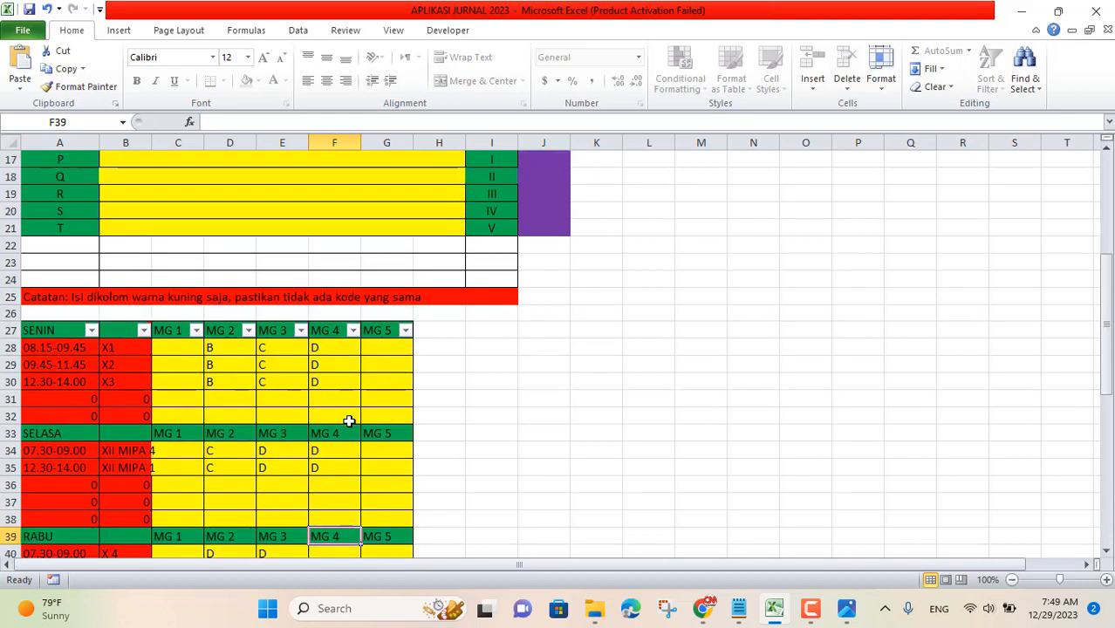
type("E")
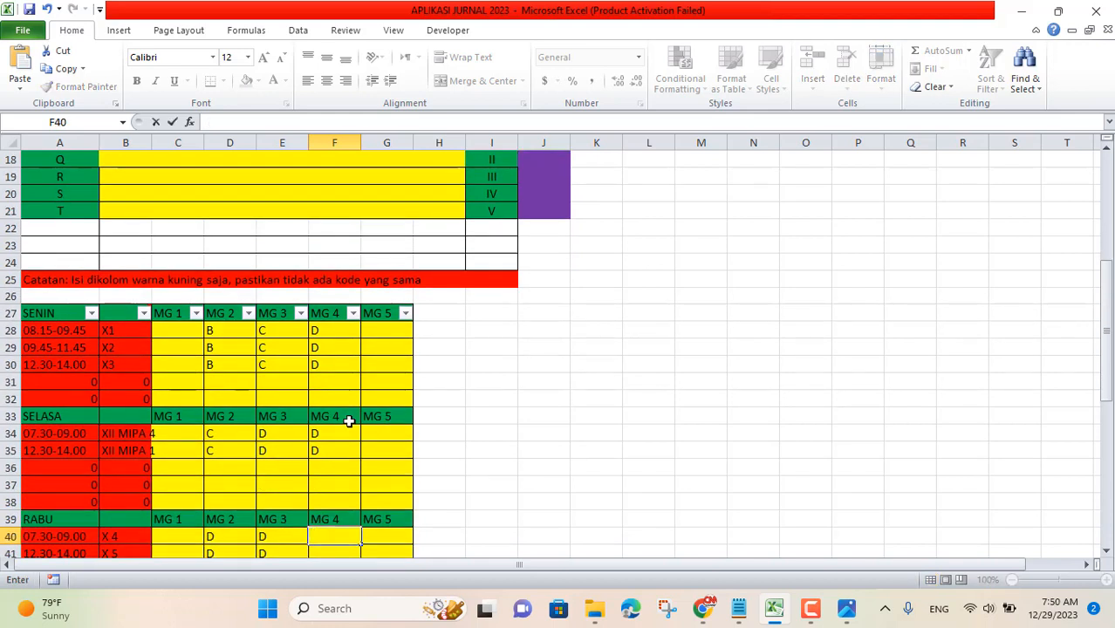
key("Return")
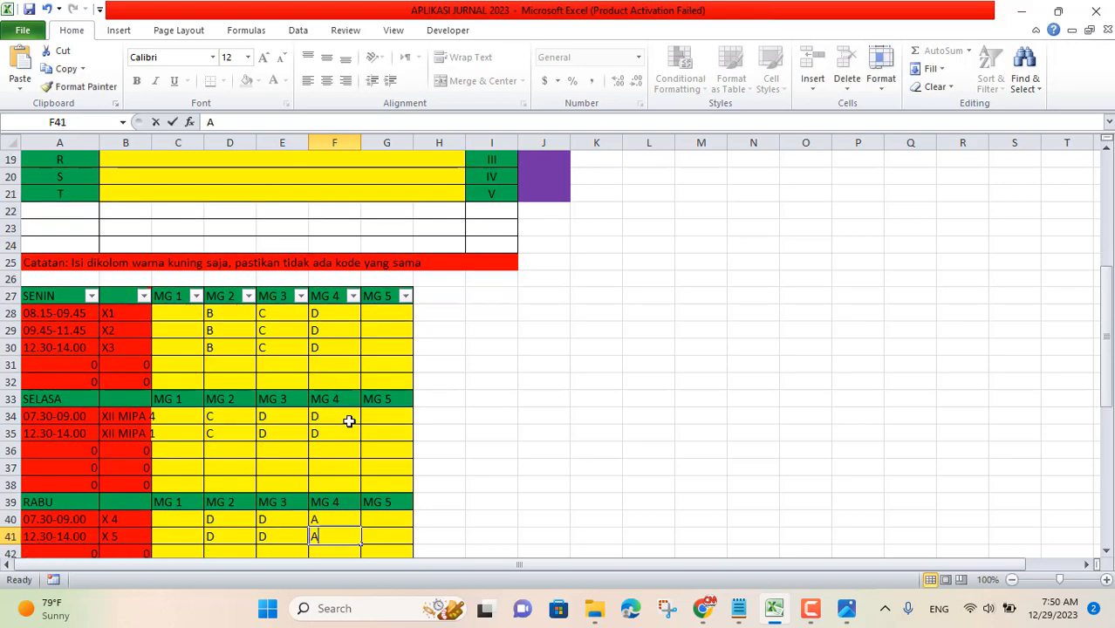
type("A")
key("Return")
- Enter code C in the Kamis MG 4 cells for classes X 8, X 7 and X 6
key("Return")
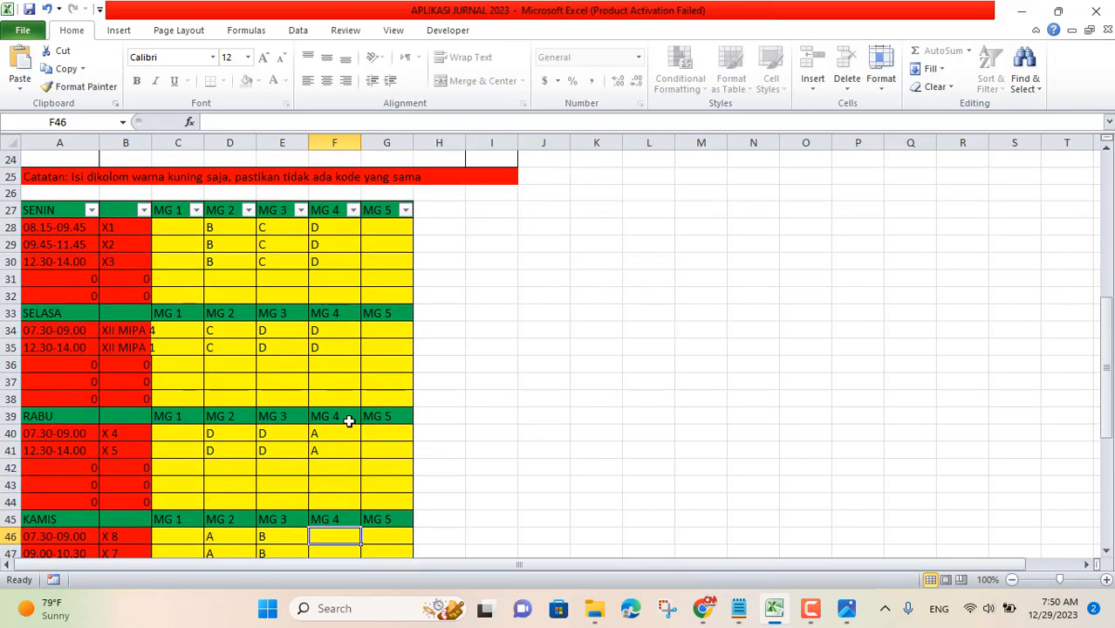
key("Down")
key("Up")
type("C")
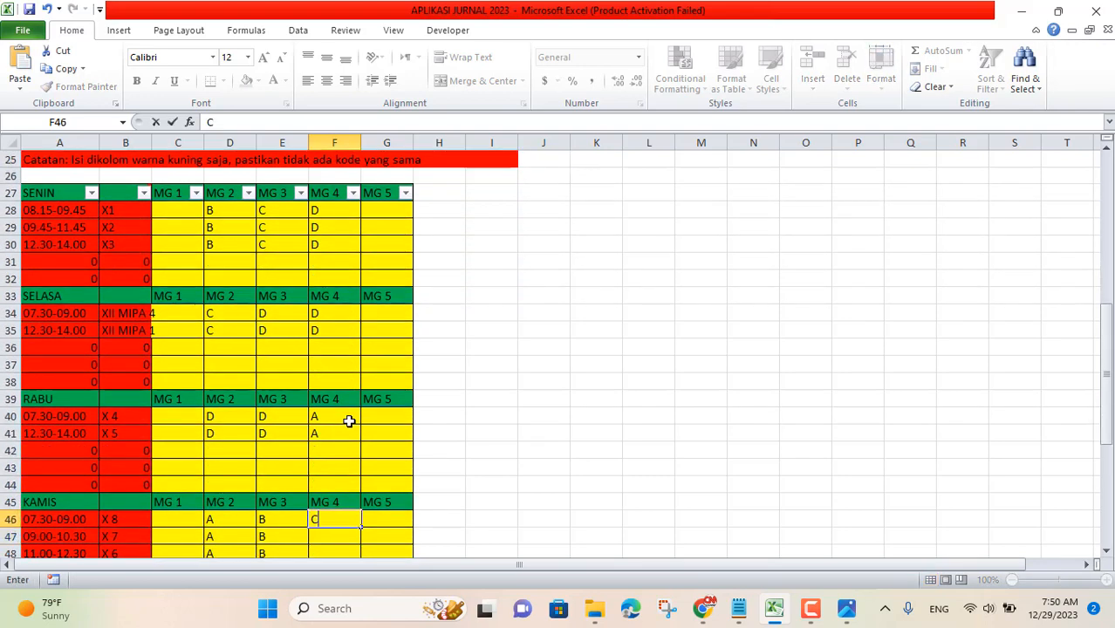
key("Return")
type("C")
key("Return")
type("C")
key("Return")
- Enter code J in the Jum'at MG 4 cell for the 10.30-11.30 class
key("Down")
key("Down")
key("Down")
key("Down")
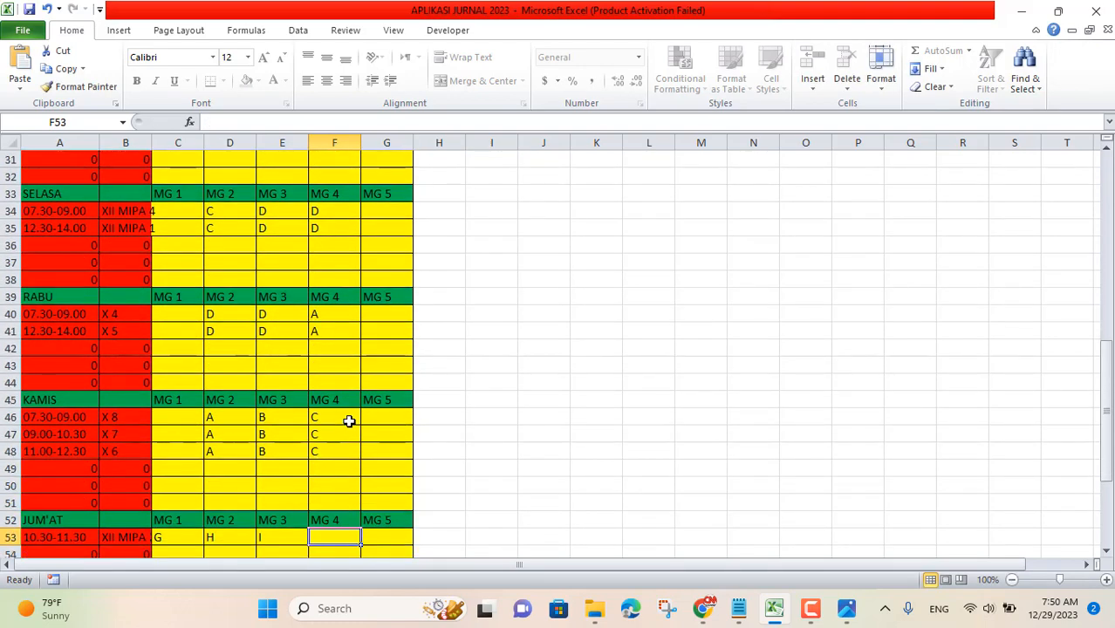
type("J")
key("Return")
- Enter code J in the Sabtu MG 4 cells for the 07.30, 09.00 and 12.30 classes
key("Down")
key("Down")
key("Down")
key("Down")
key("Down")
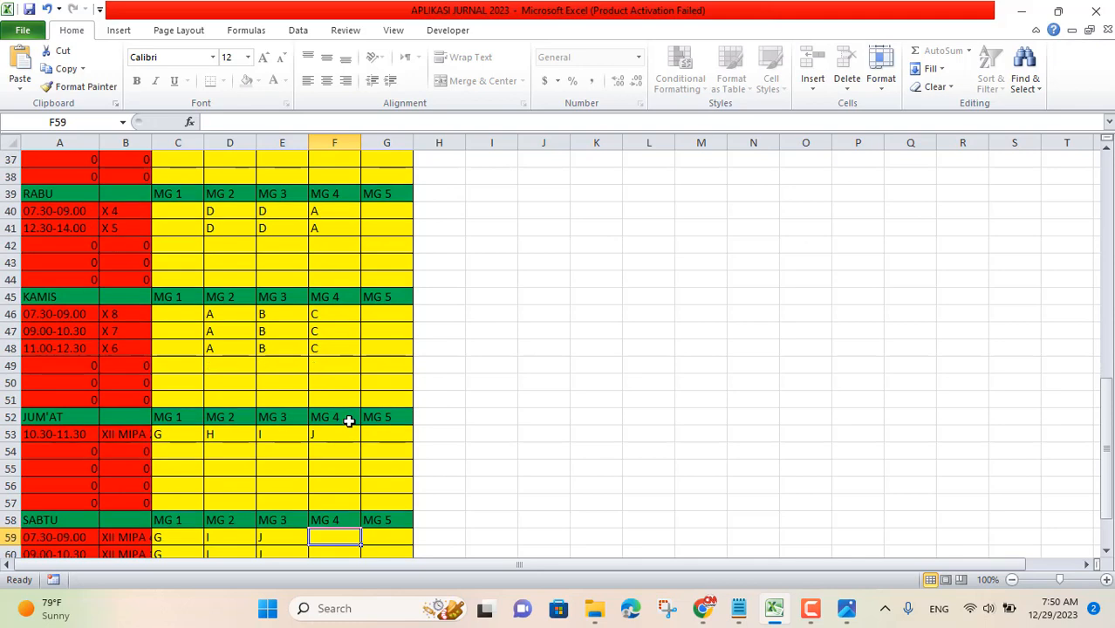
type("J")
key("Return")
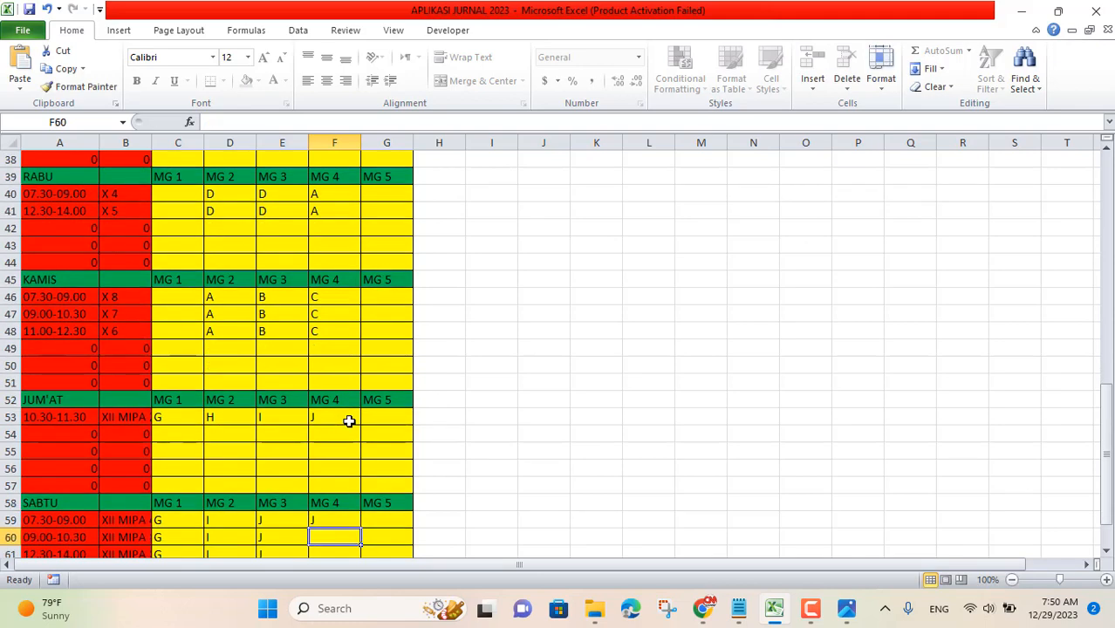
type("J")
key("Return")
type("J")
key("Return")
key("Down")
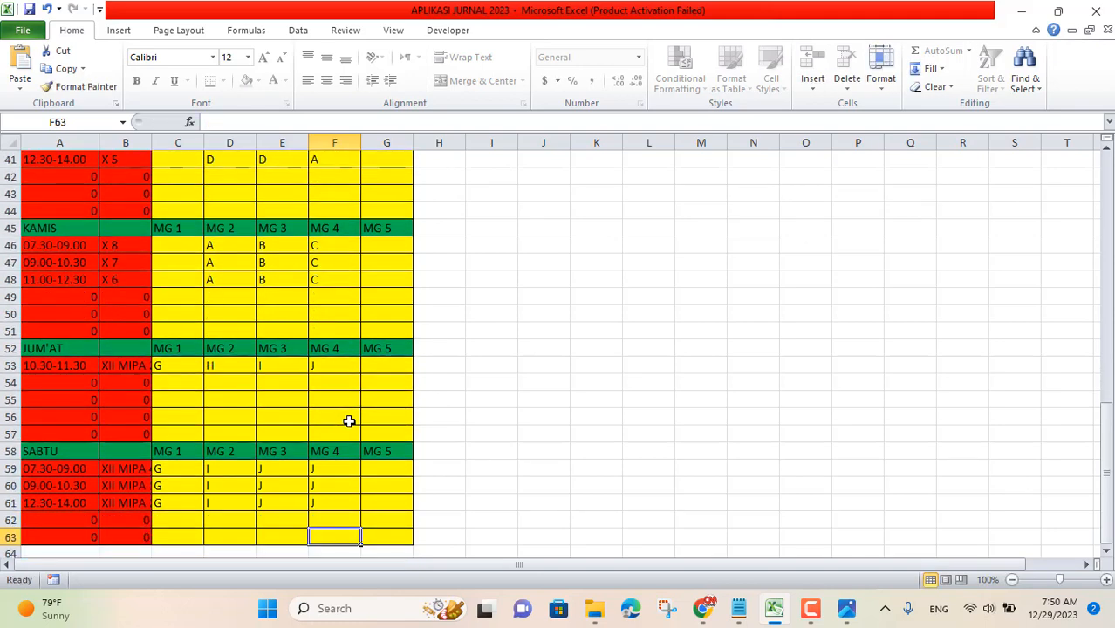
- Open the JURNAL MINGGU IV sheet from the main menu, review its filled-in materials, and return to the main menu
scroll(349, 421, "up", 13)
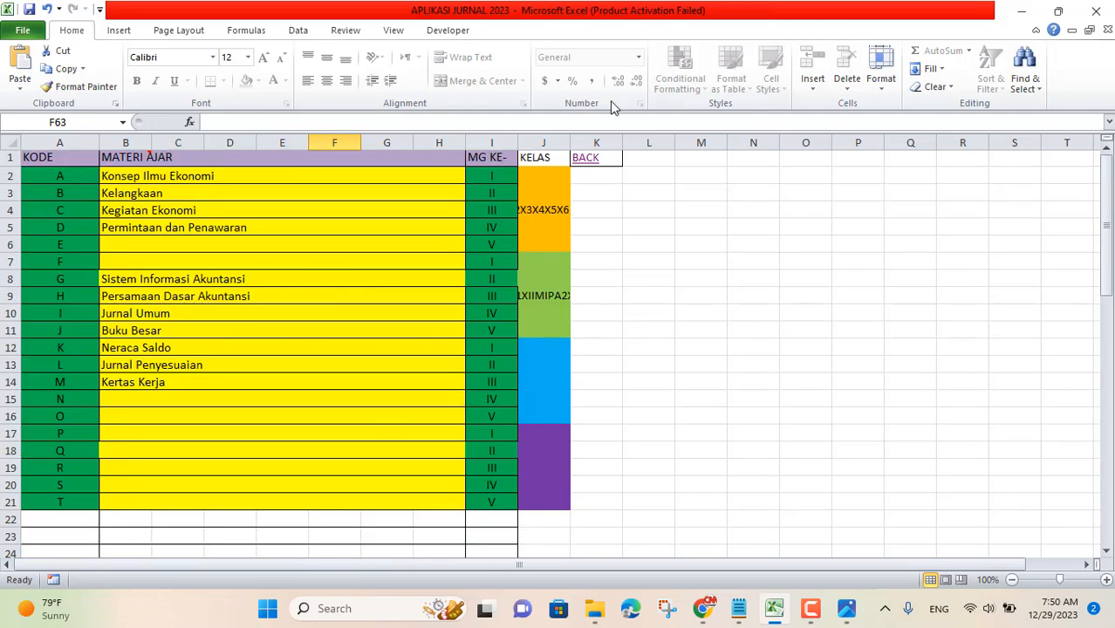
left_click(584, 161)
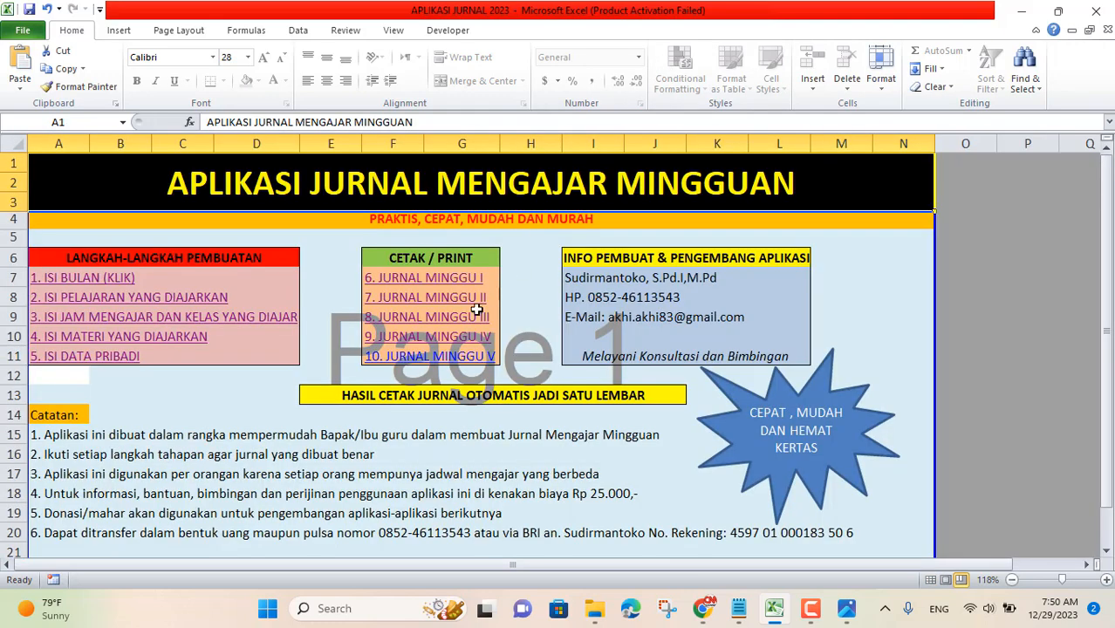
left_click(407, 339)
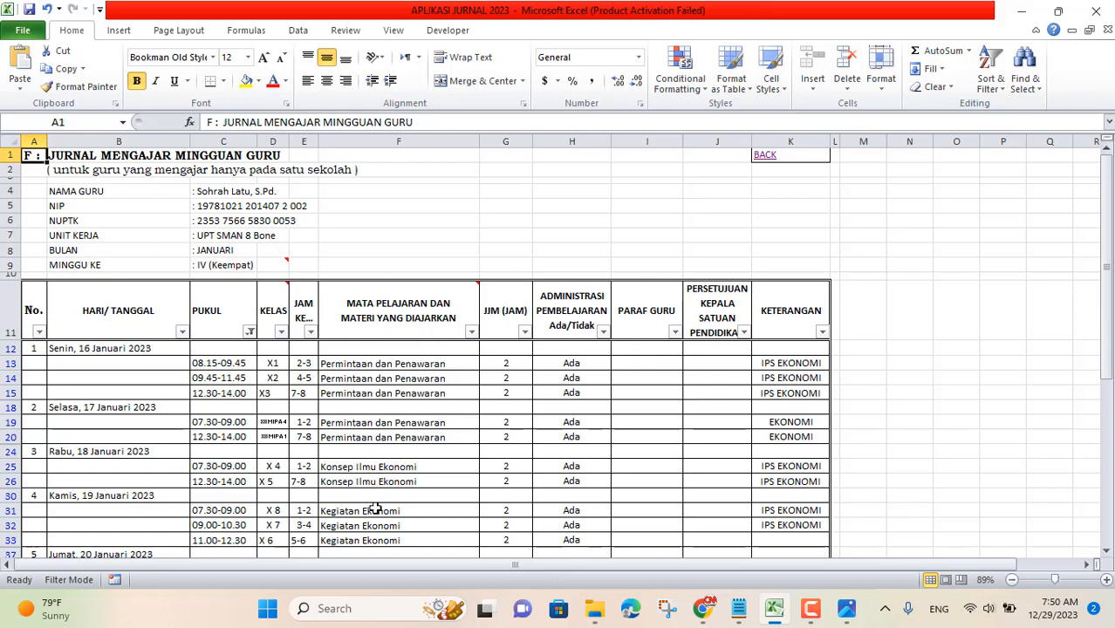
scroll(375, 513, "down", 4)
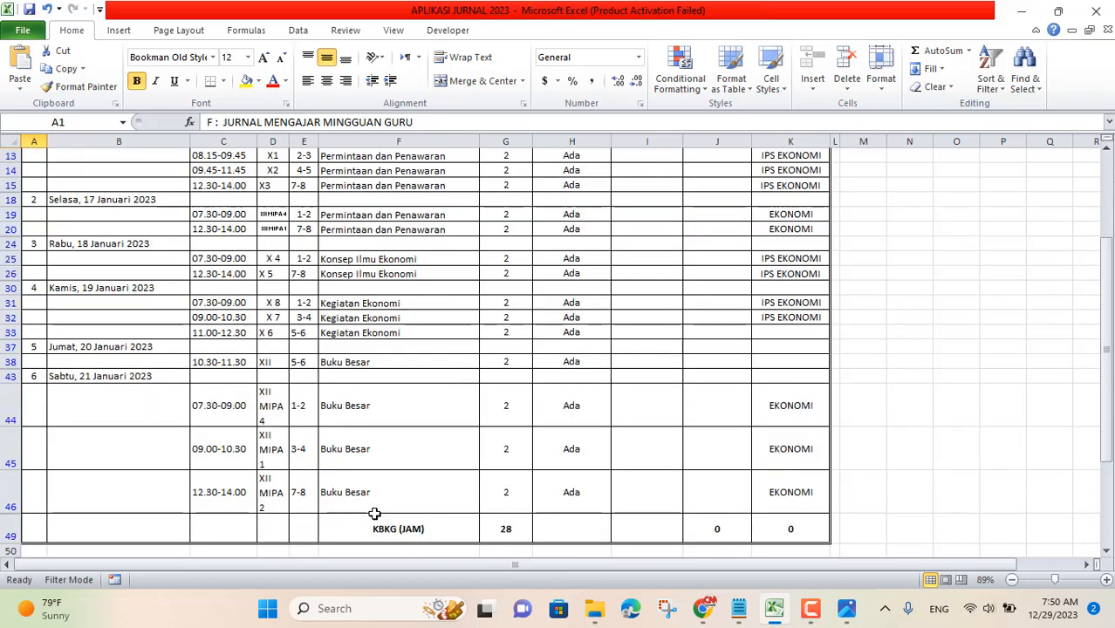
scroll(375, 513, "up", 4)
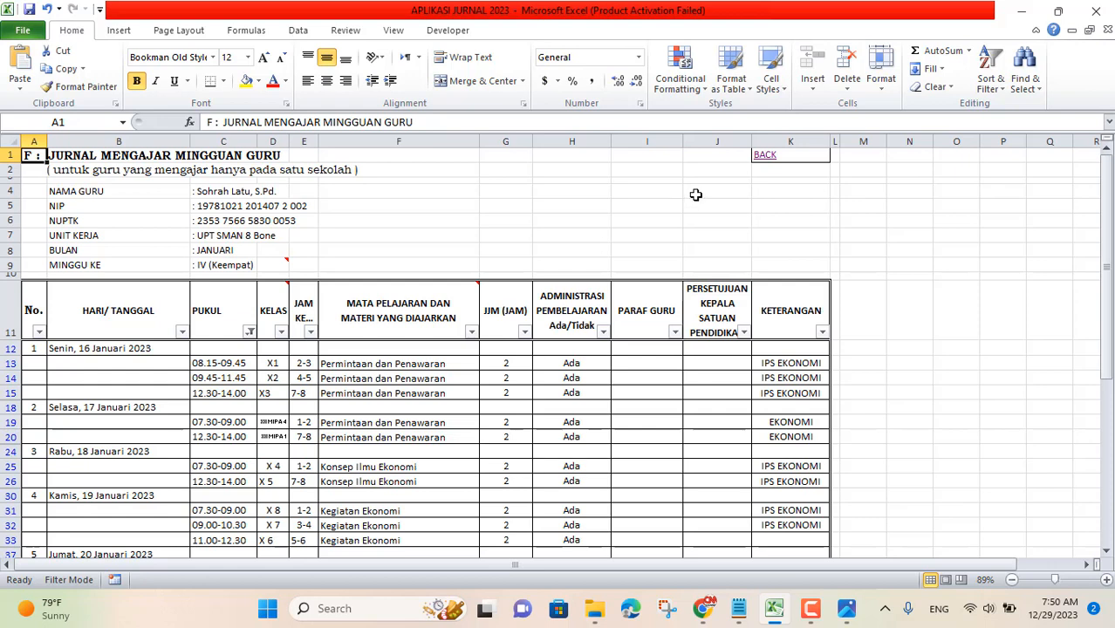
left_click(766, 157)
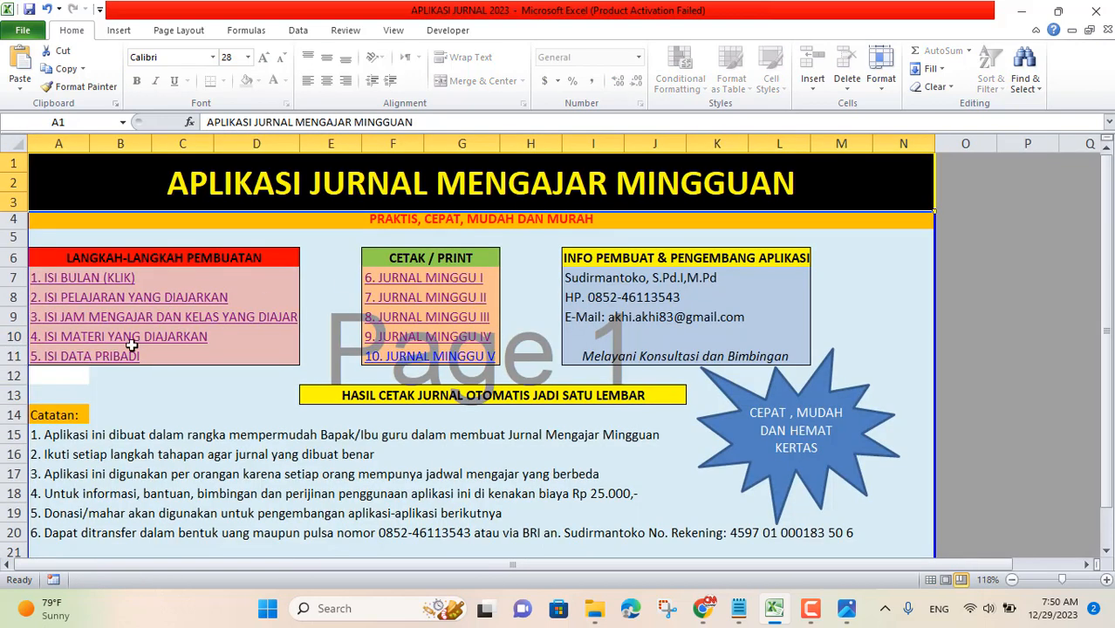
- Open the JURNAL MINGGU I sheet and show its print preview
left_click(93, 338)
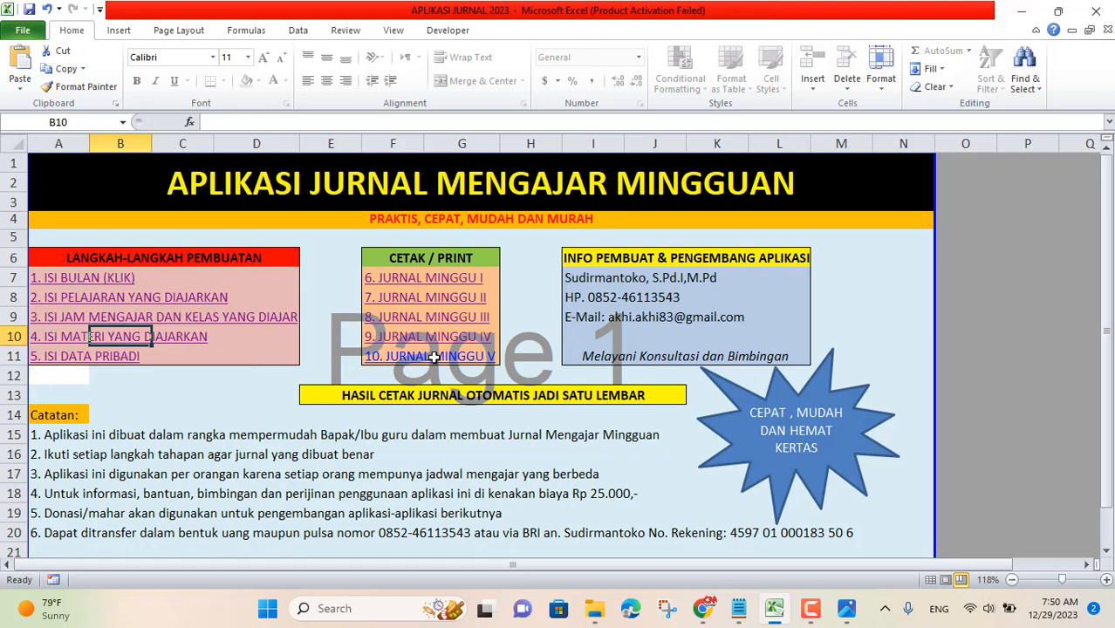
left_click(417, 279)
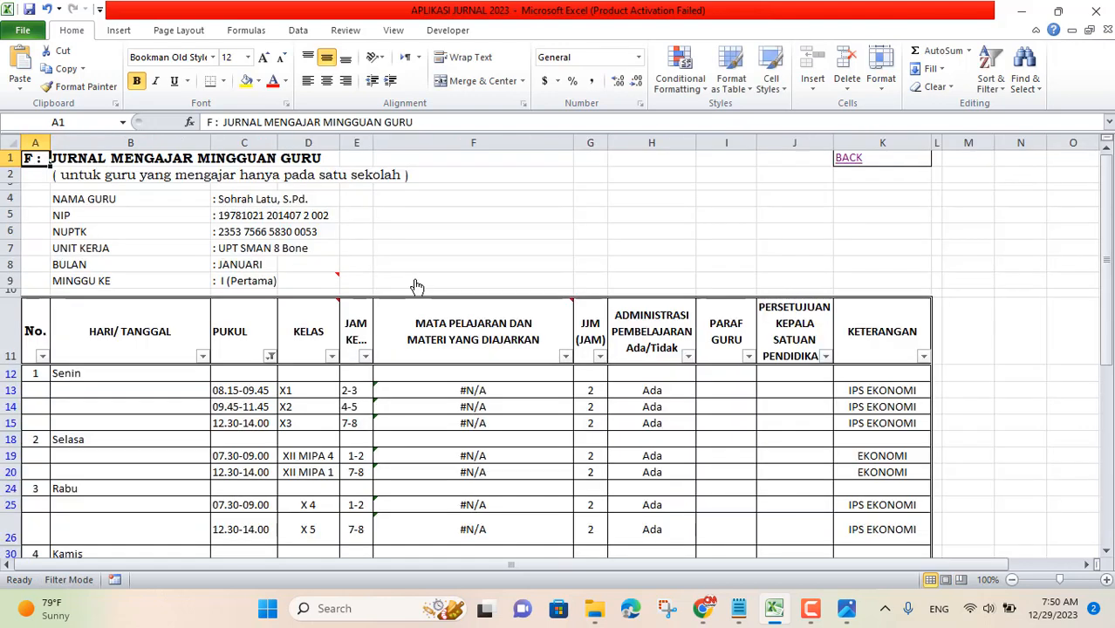
left_click(484, 267)
key("ctrl+p")
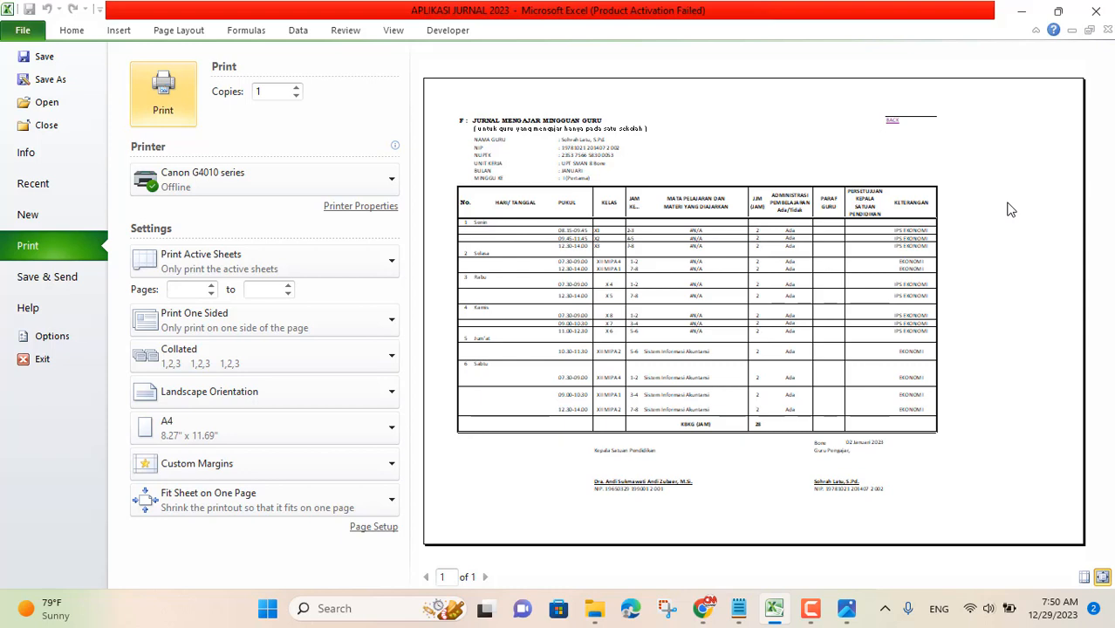
- Leave the print preview and set the Week I journal's paper size to A4
left_click(195, 36)
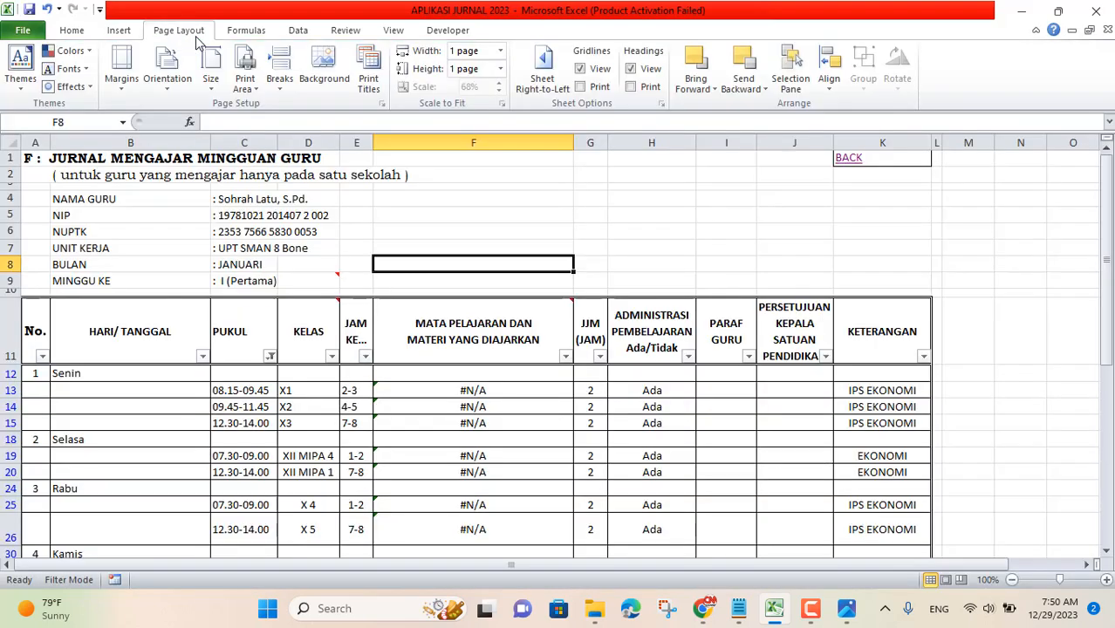
left_click(210, 68)
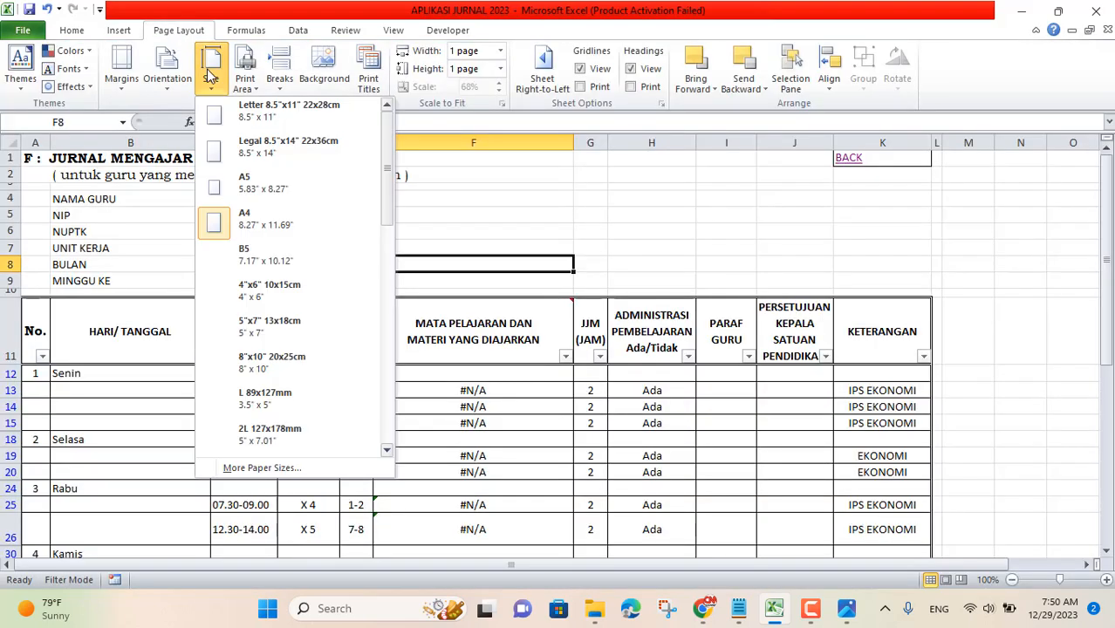
left_click(208, 225)
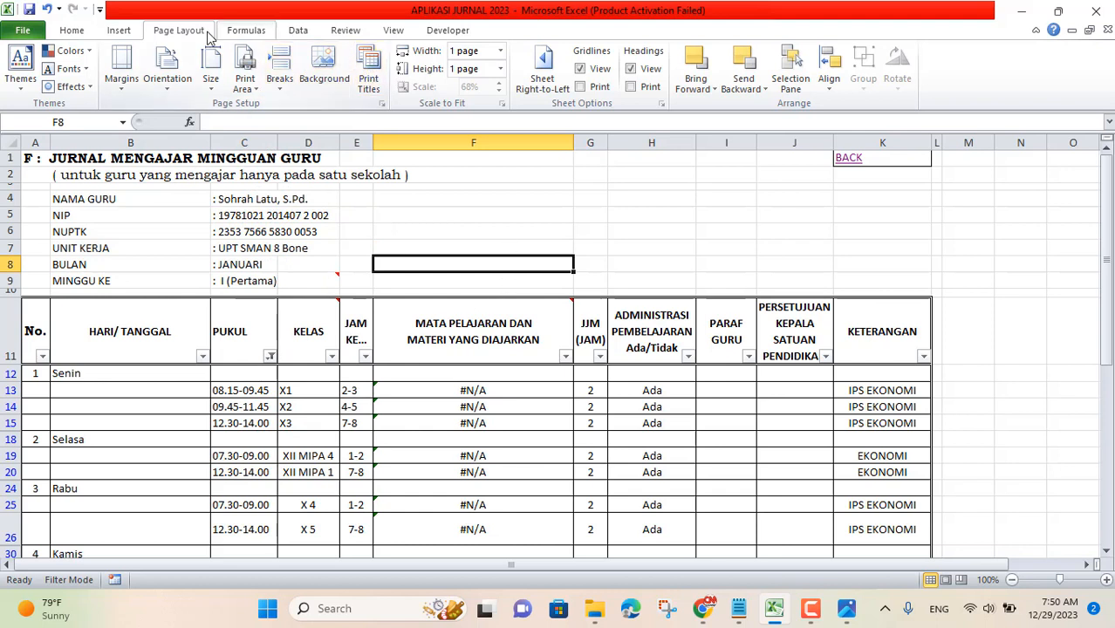
key("Up")
key("Up")
key("Up")
key("Up")
key("Up")
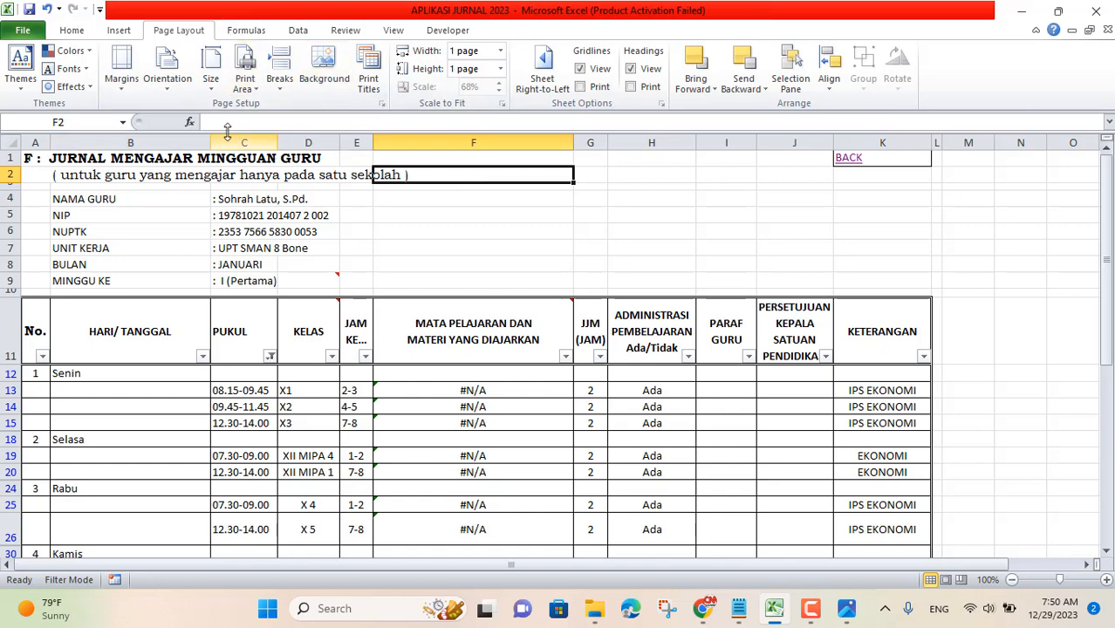
- Set the Week I journal's print scaling to 100% of normal size in Page Setup
key("ctrl+p")
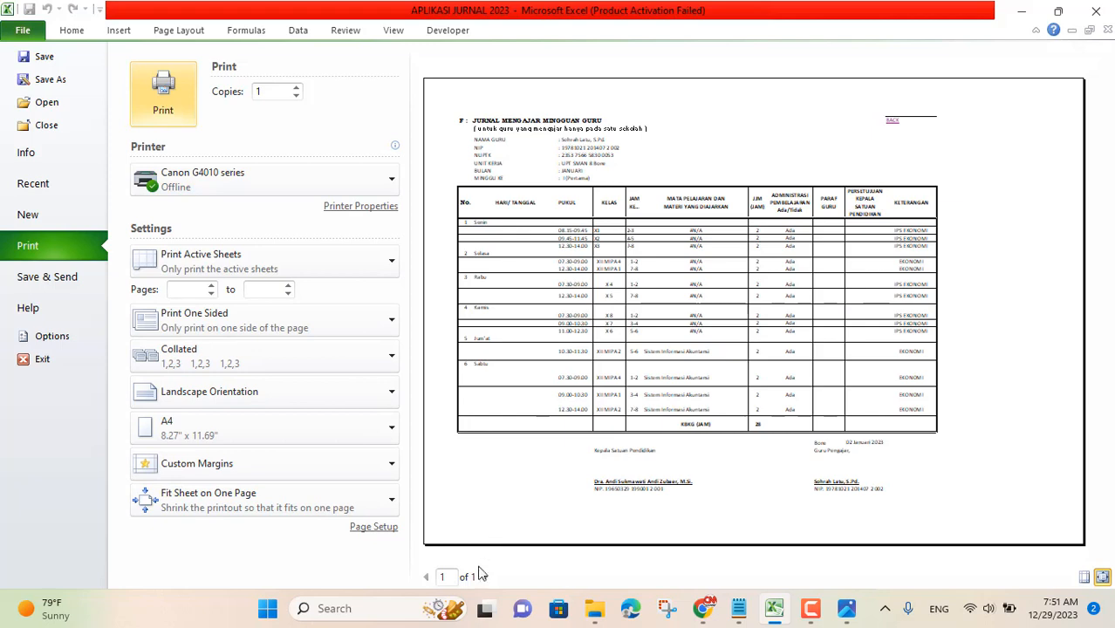
left_click(390, 528)
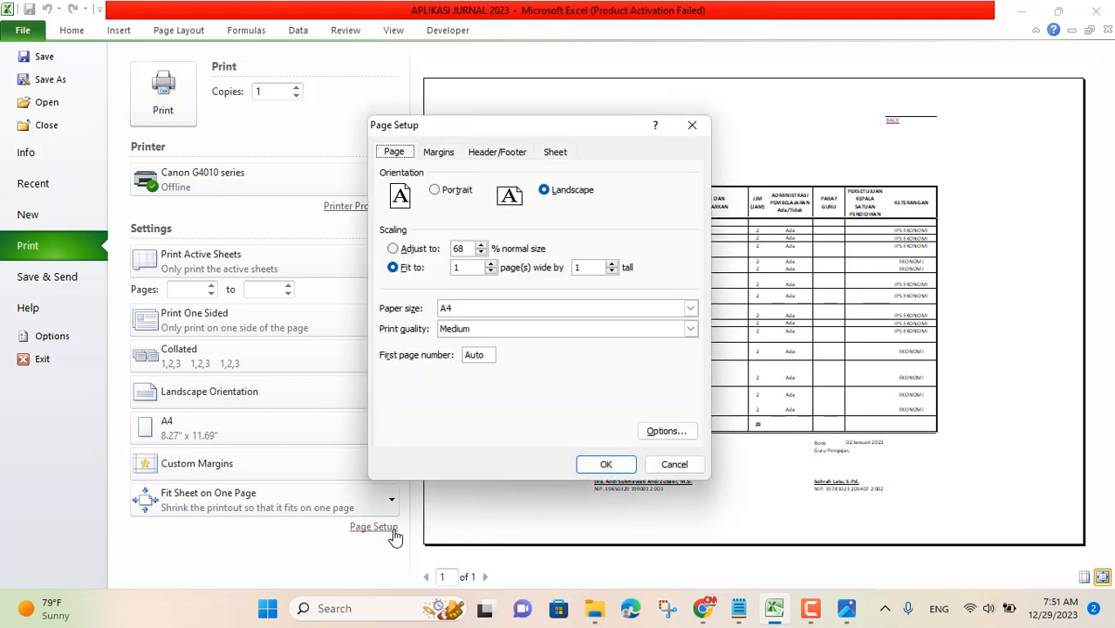
left_click(482, 247)
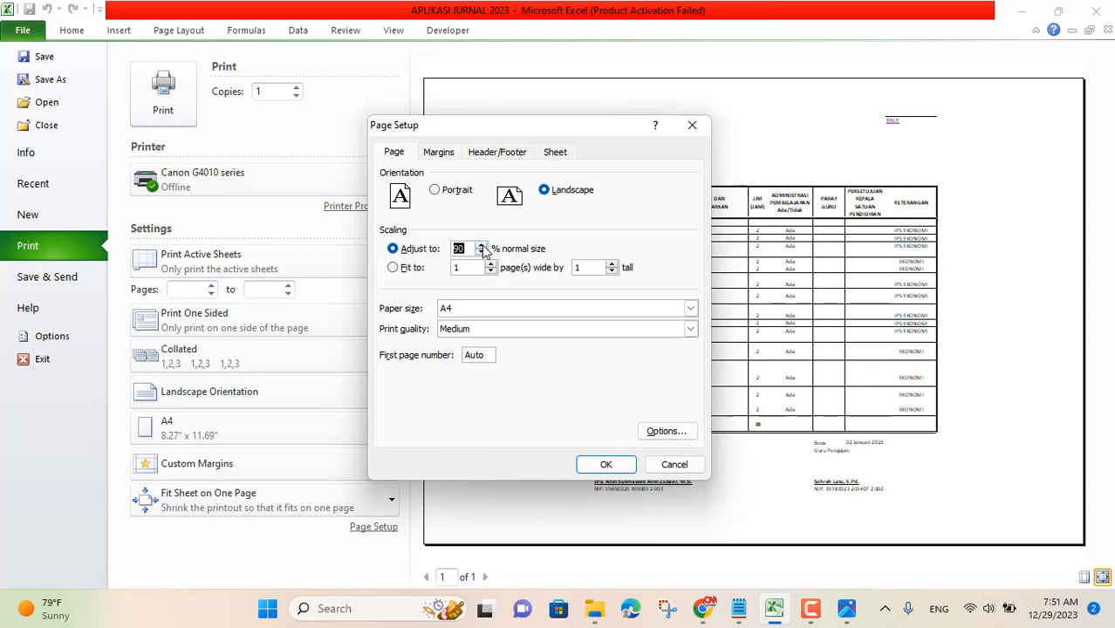
left_click(587, 467)
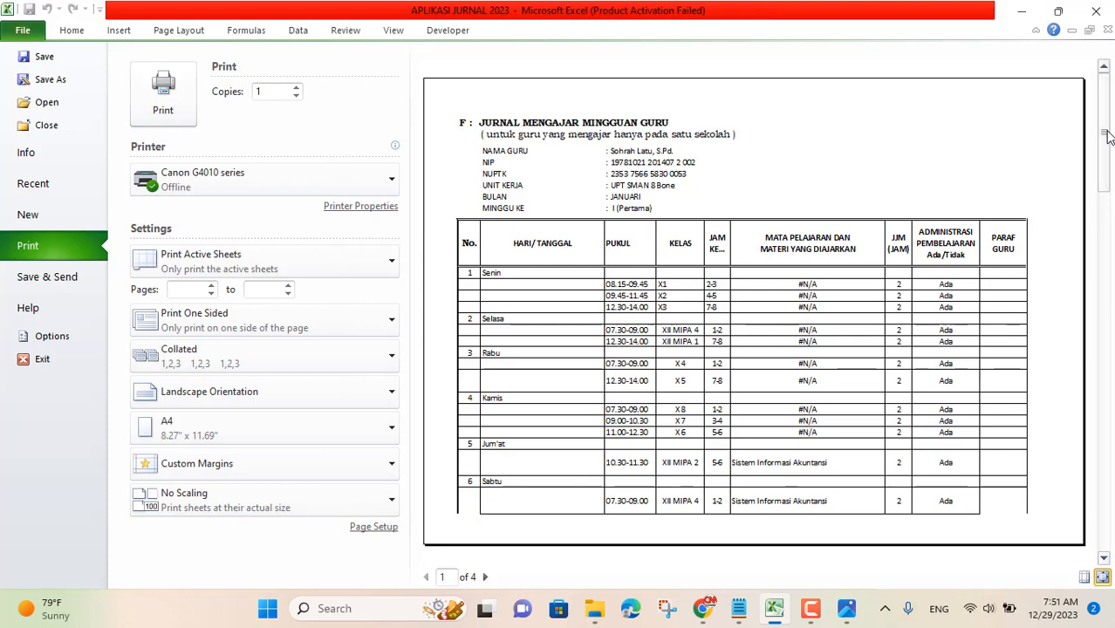
- Center the Week I journal horizontally on the page and check the first two pages in the print preview
left_click(389, 528)
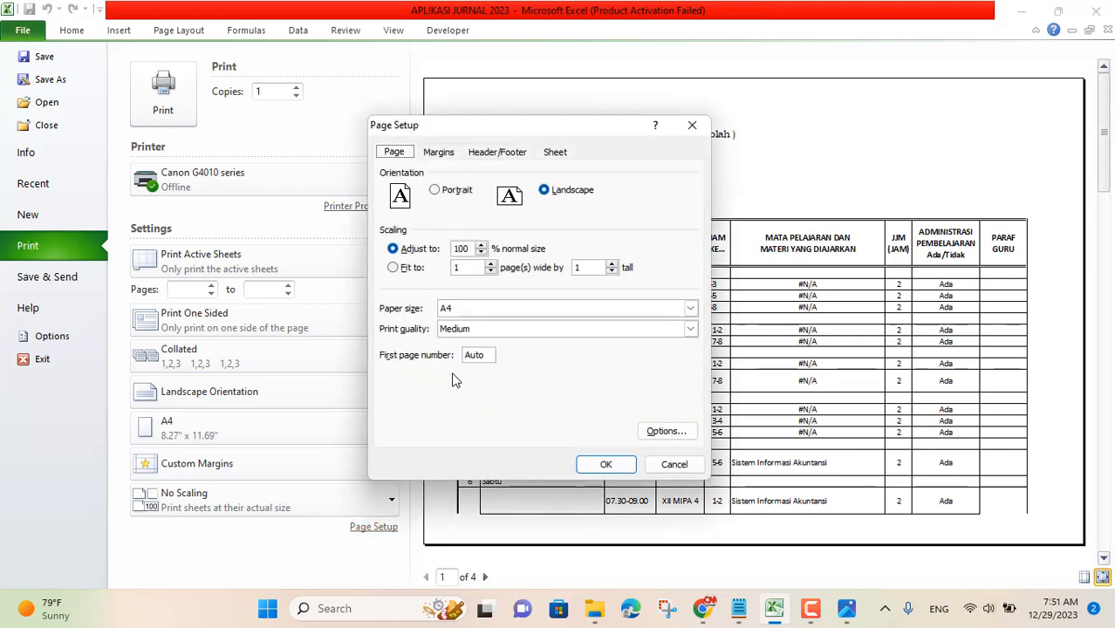
left_click(439, 153)
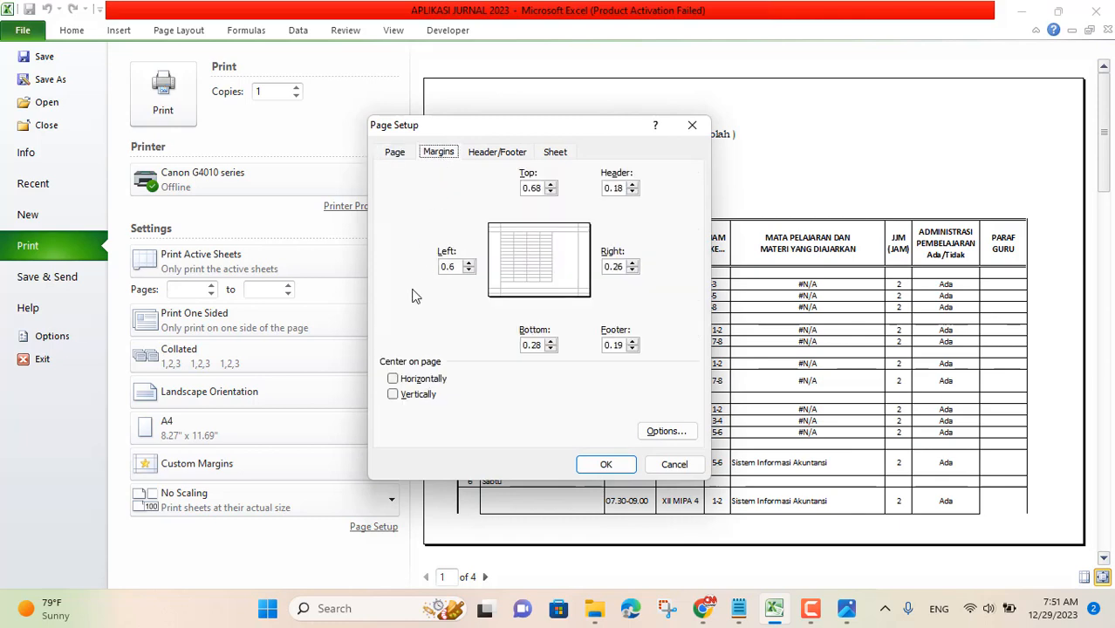
left_click(393, 381)
left_click(604, 464)
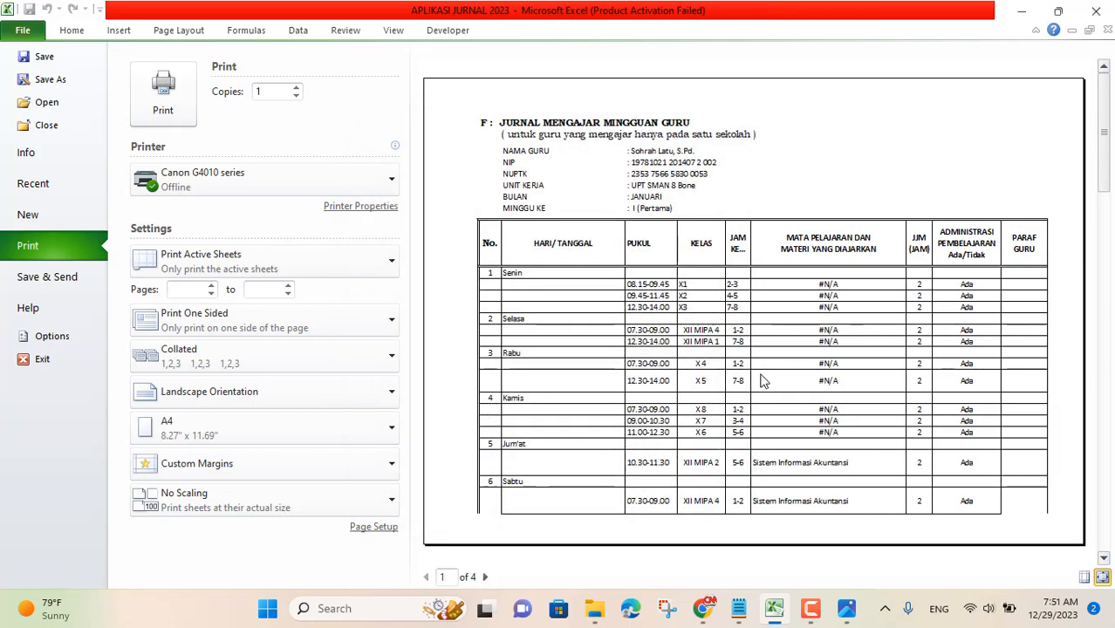
left_click_drag(1105, 172, 1102, 305)
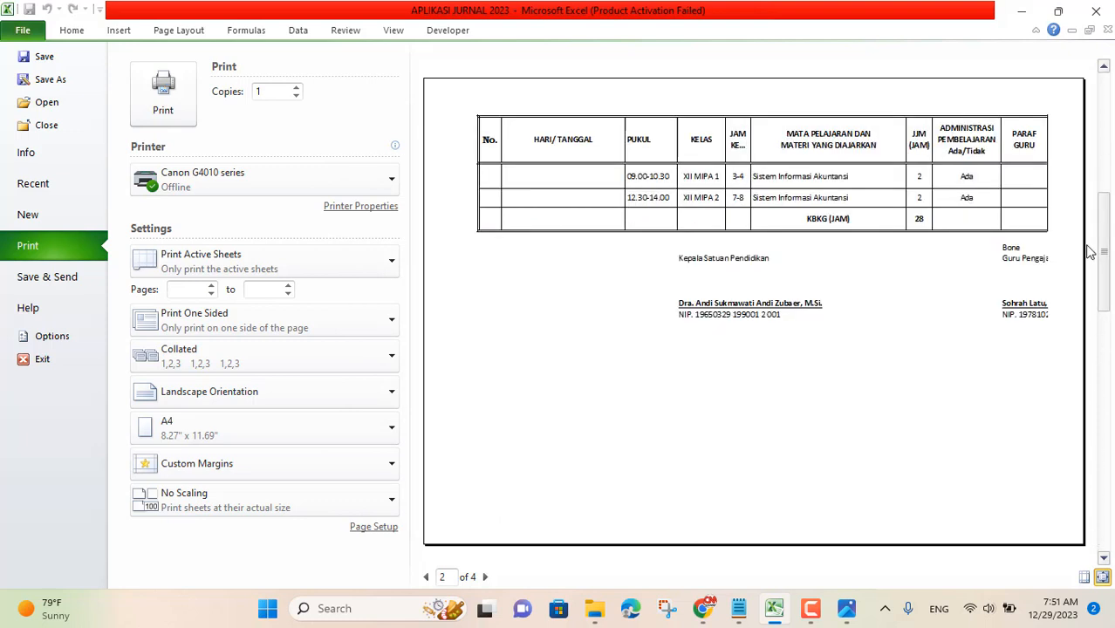
left_click(1104, 70)
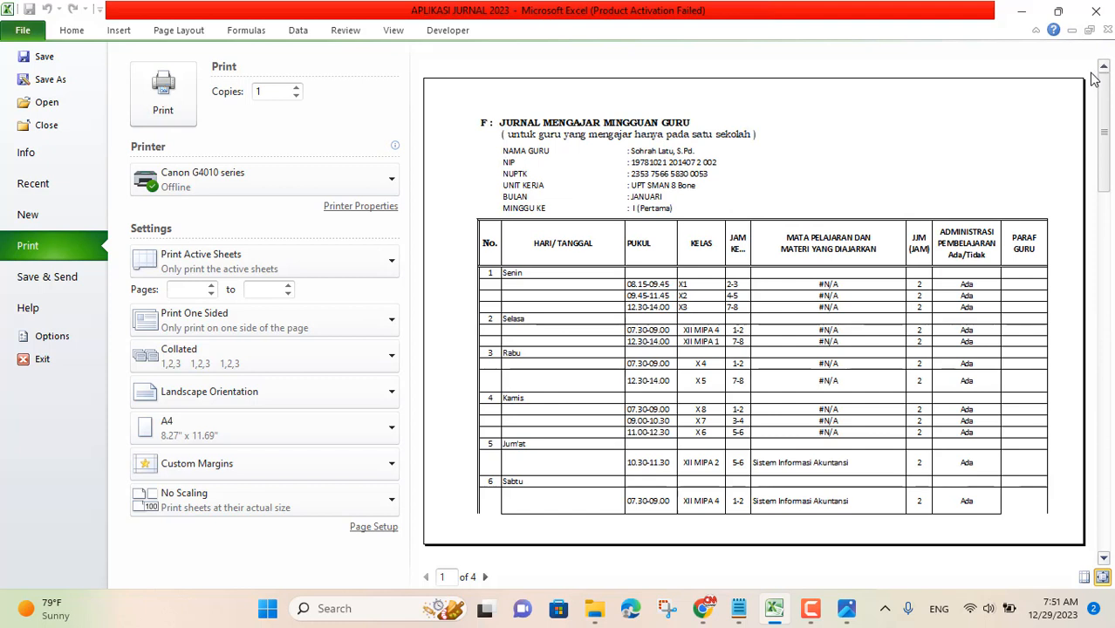
- Reduce the Week I journal's print scaling to 65% of normal size
left_click(367, 528)
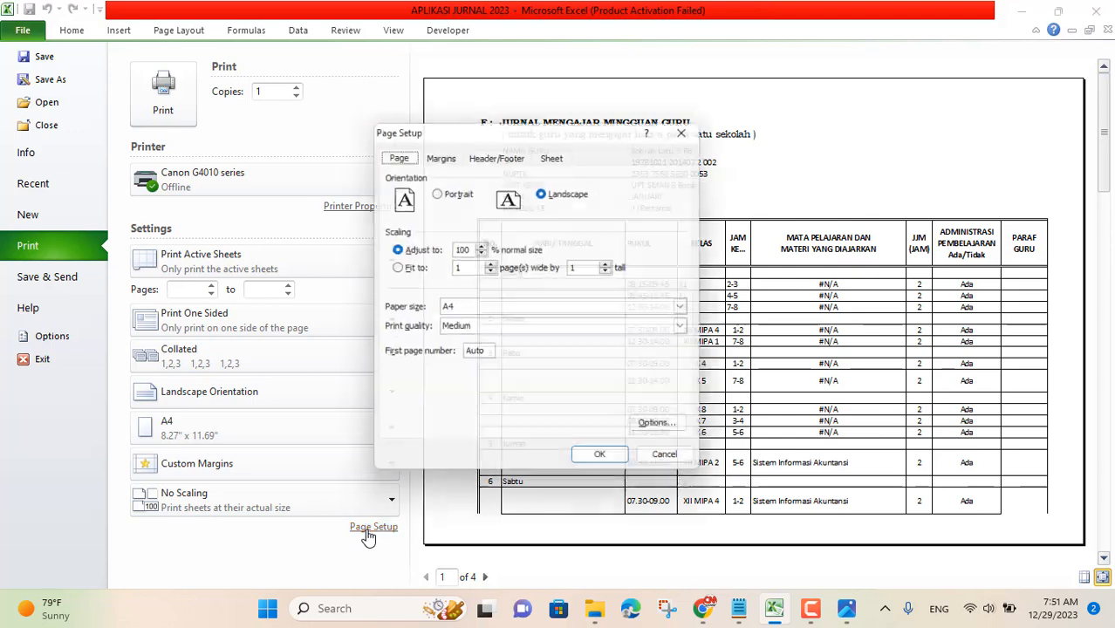
left_click(483, 252)
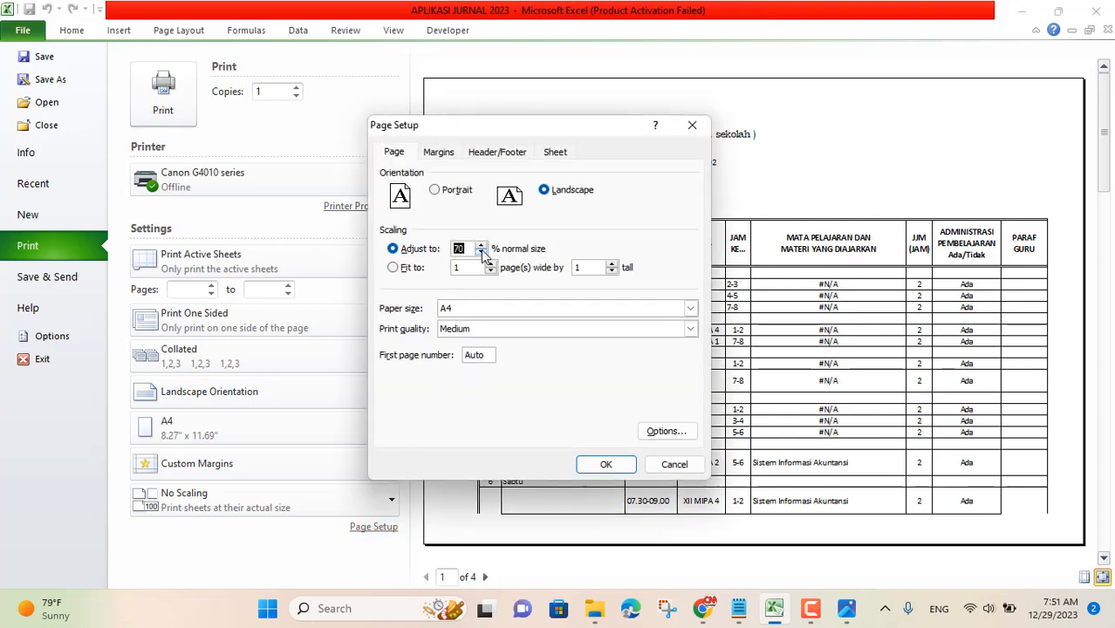
left_click(604, 464)
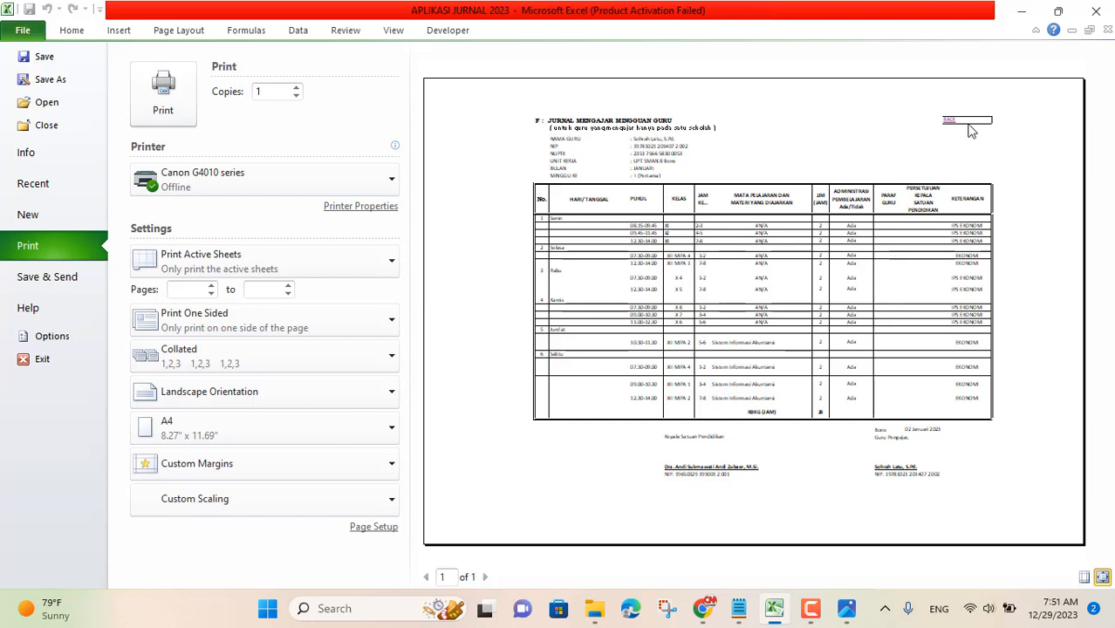
- Try the Week I journal's print scaling at 70% of normal size and at a slightly larger scale
left_click(373, 527)
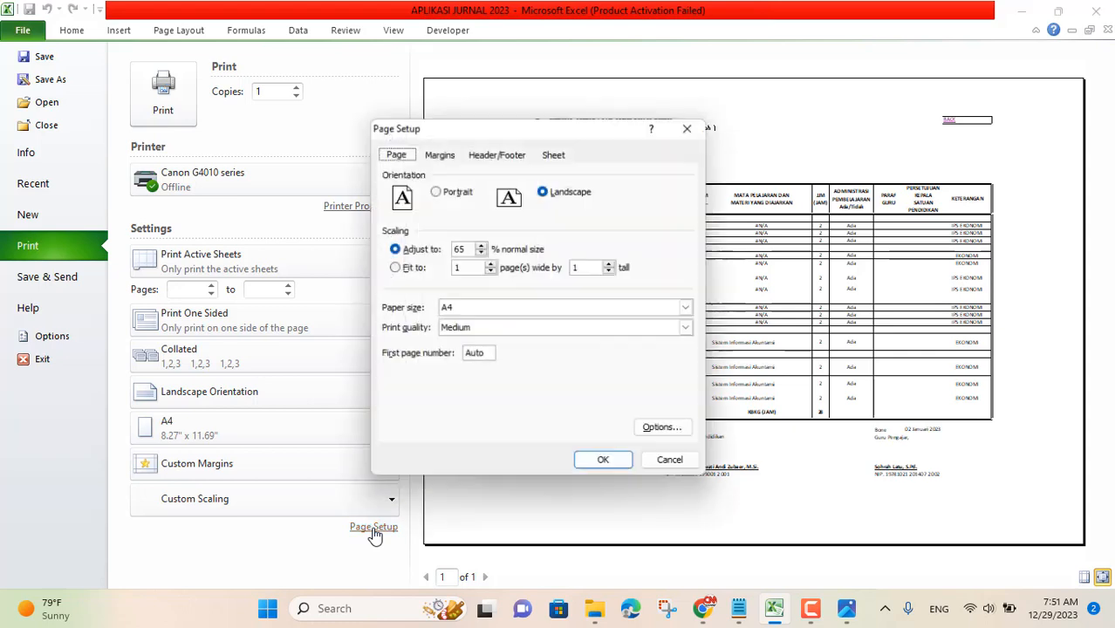
left_click(481, 248)
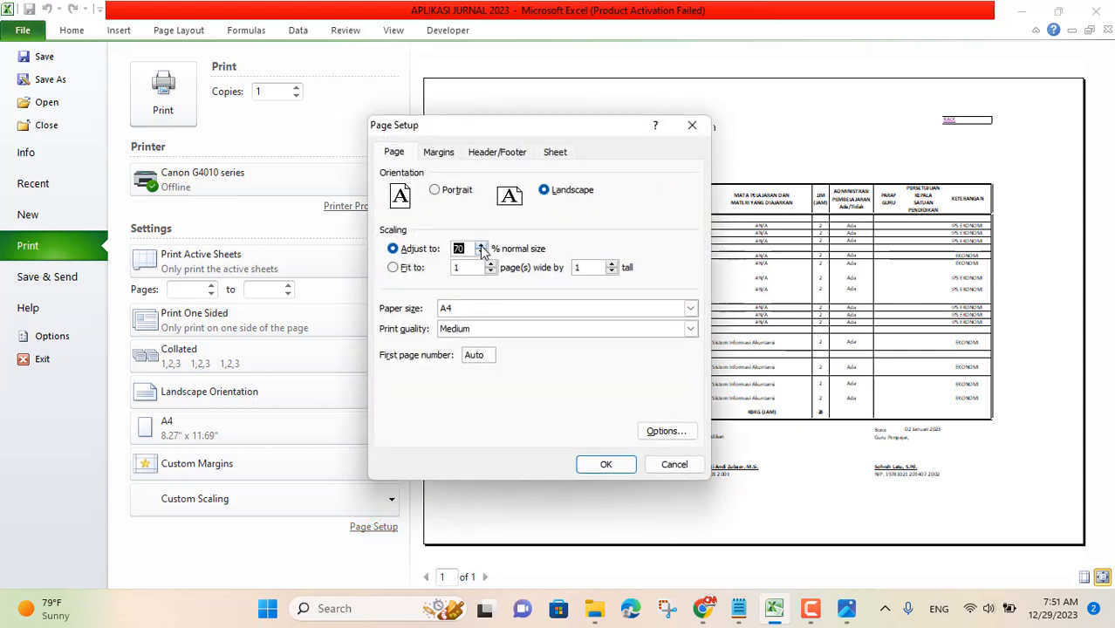
left_click(602, 465)
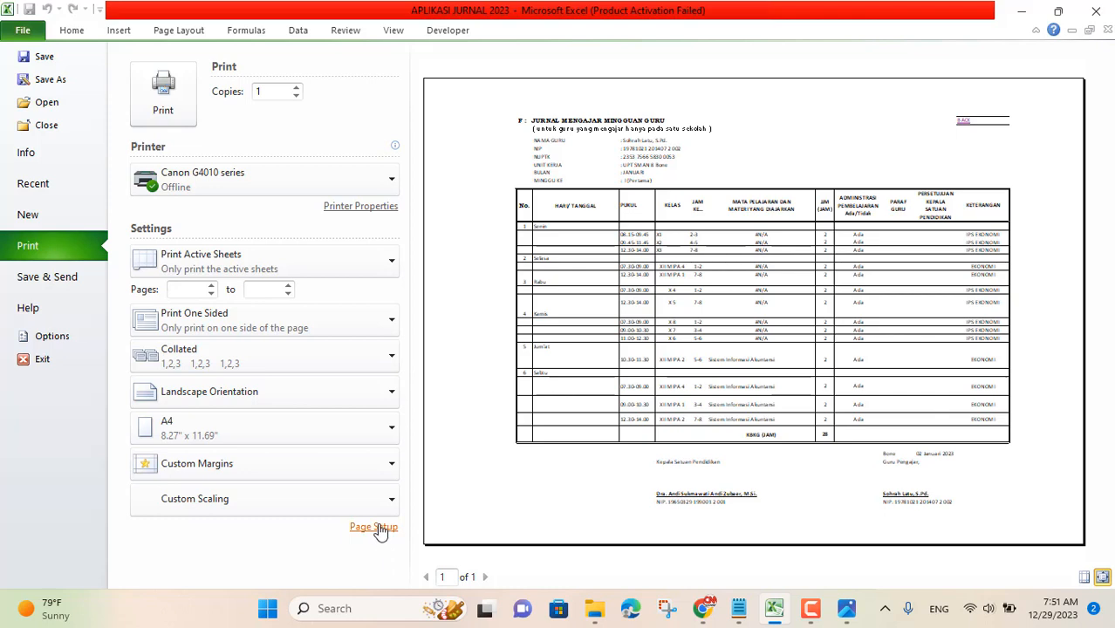
left_click(373, 527)
left_click(481, 249)
left_click(602, 465)
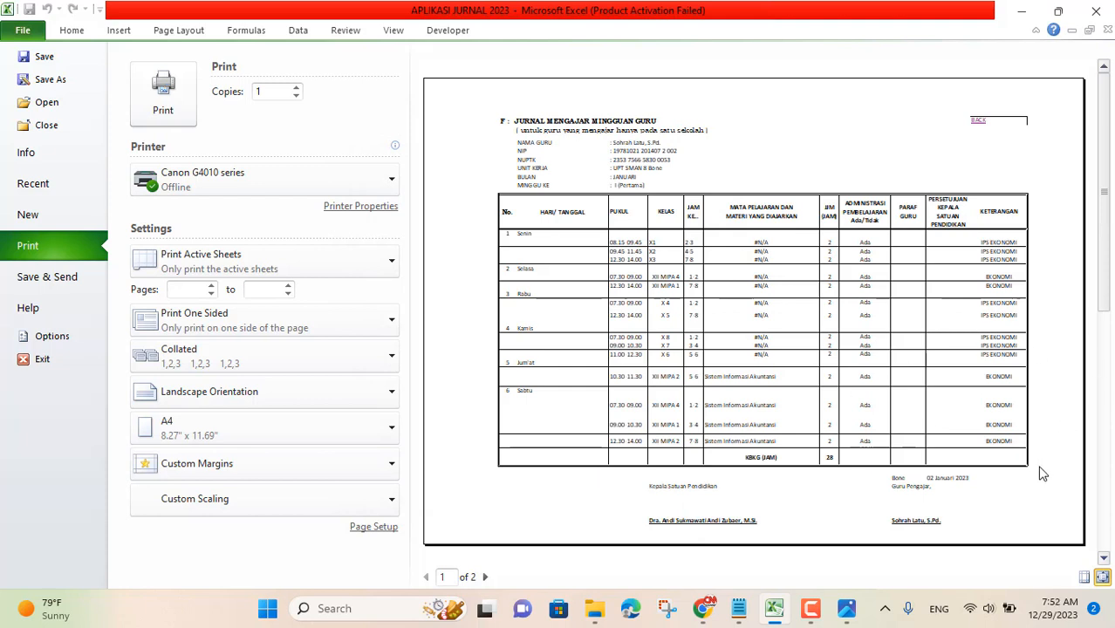
- Show the margins in the print preview, set the Week I journal's scaling to 72% of normal size, and return to the sheet
left_click(1084, 577)
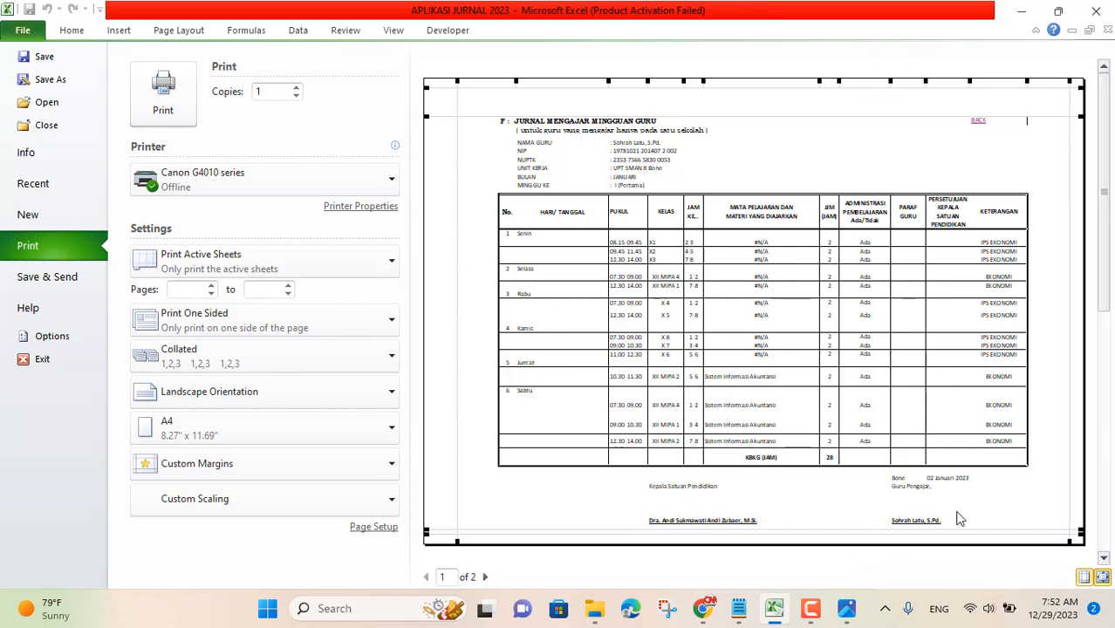
left_click(384, 529)
left_click(465, 250)
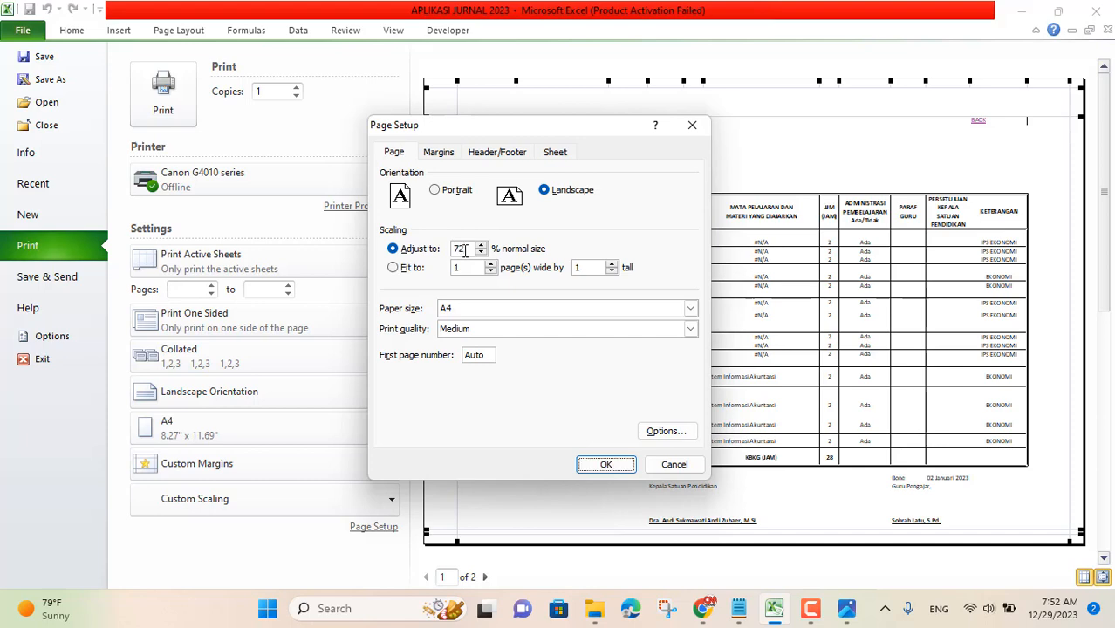
key("Return")
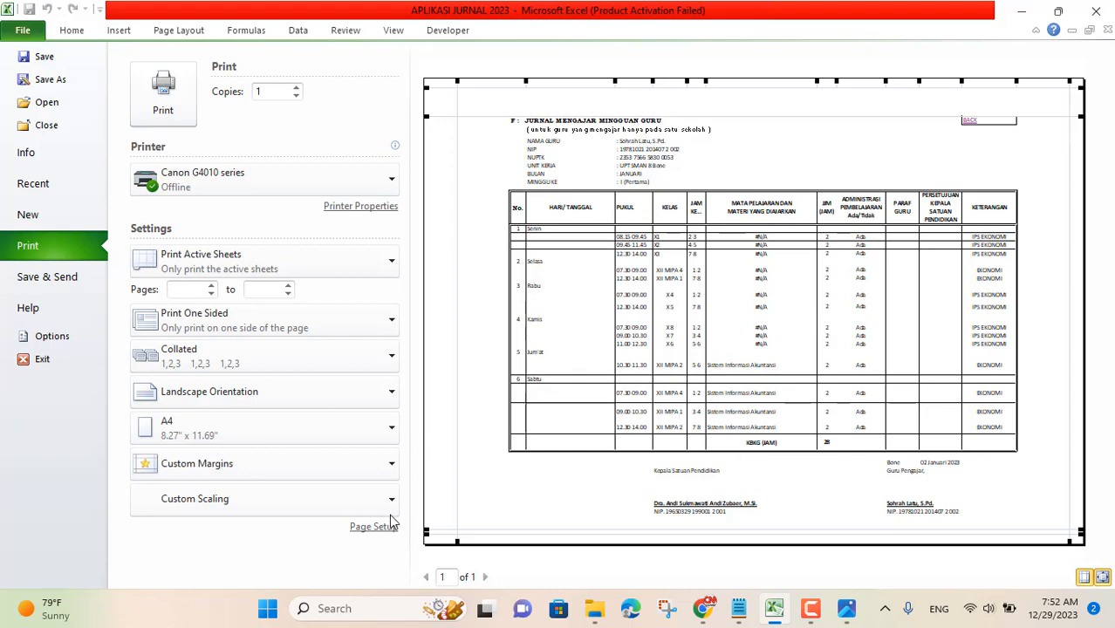
left_click(73, 33)
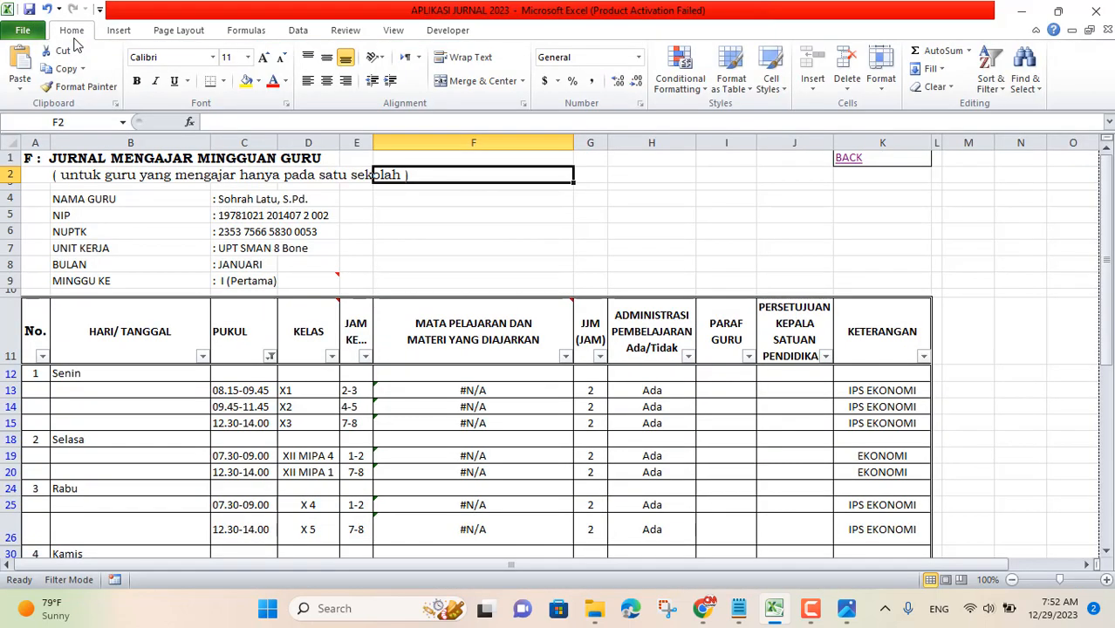
- Go back to the workbook's main menu sheet and view the ISI BULAN month sheet
left_click(858, 163)
left_click(858, 163)
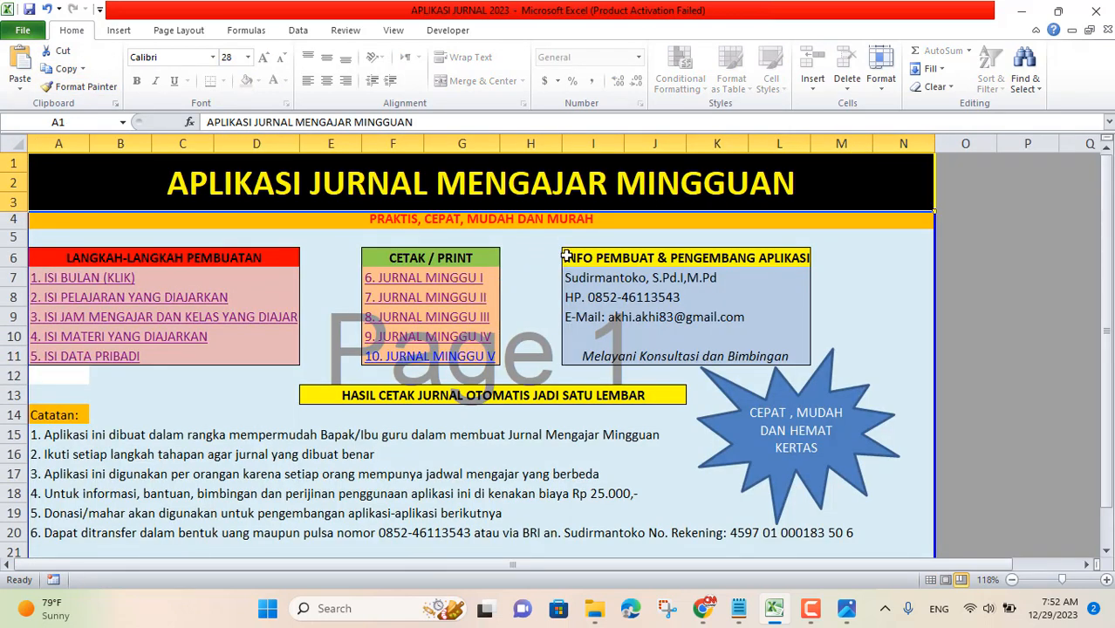
left_click(66, 281)
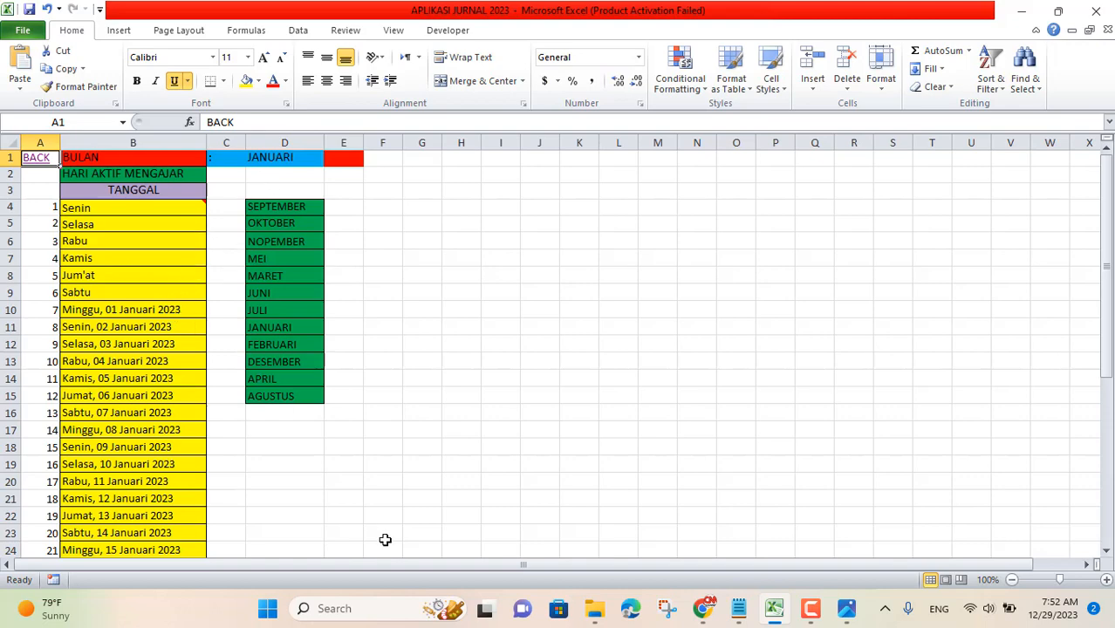
- Switch to File Explorer and open the APLIKASI JURNAL 2024 workbook from the E-KINERJA folder
left_click(594, 610)
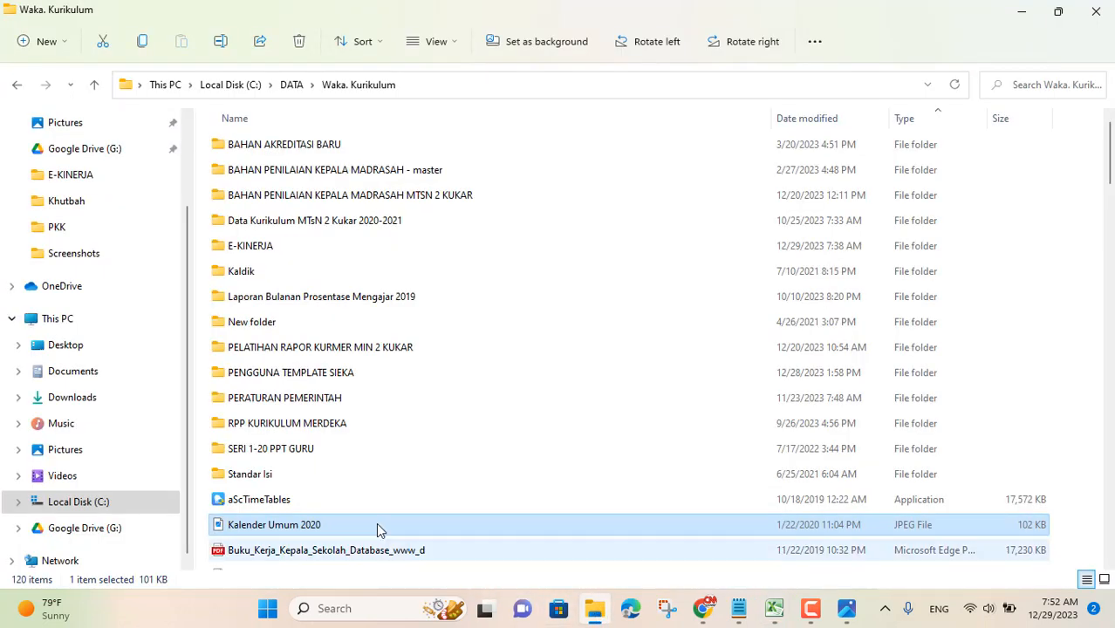
left_click(80, 179)
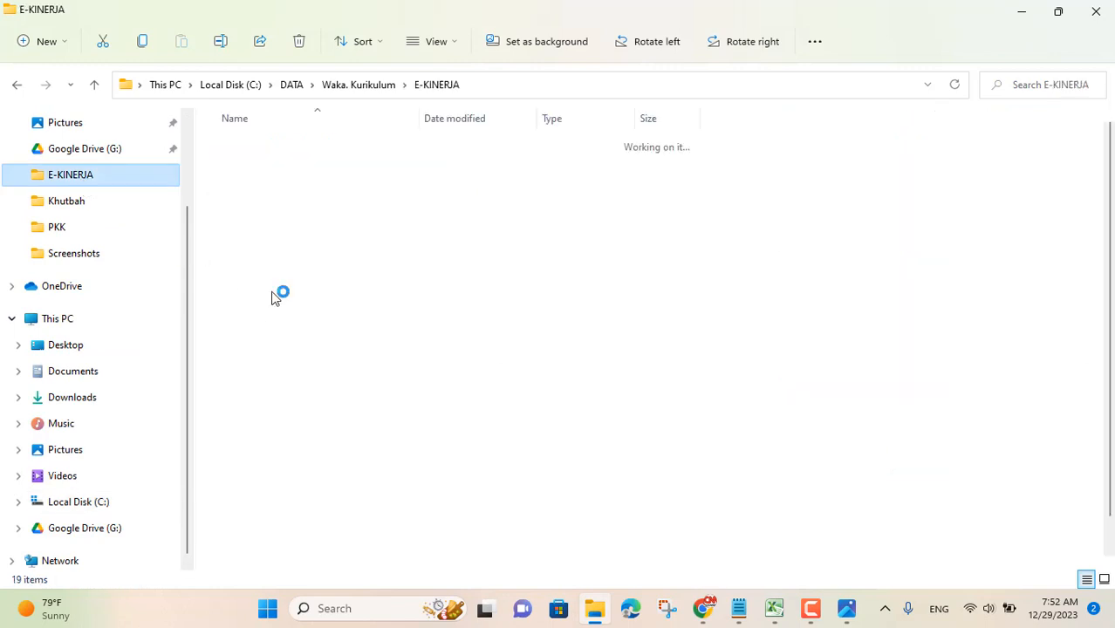
scroll(324, 505, "down", 1)
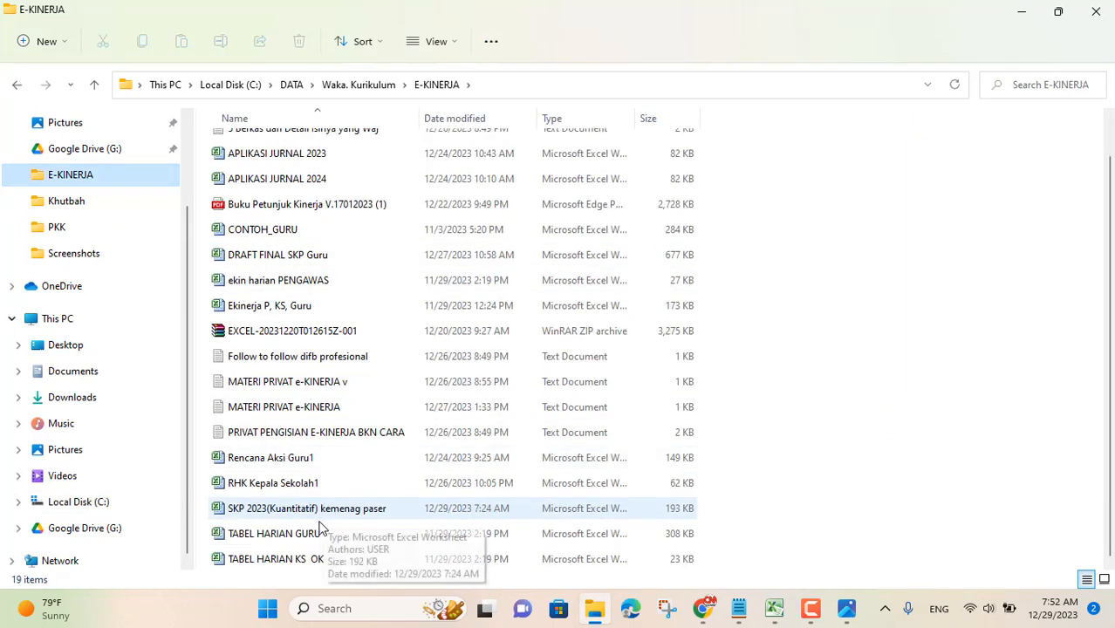
double_click(324, 178)
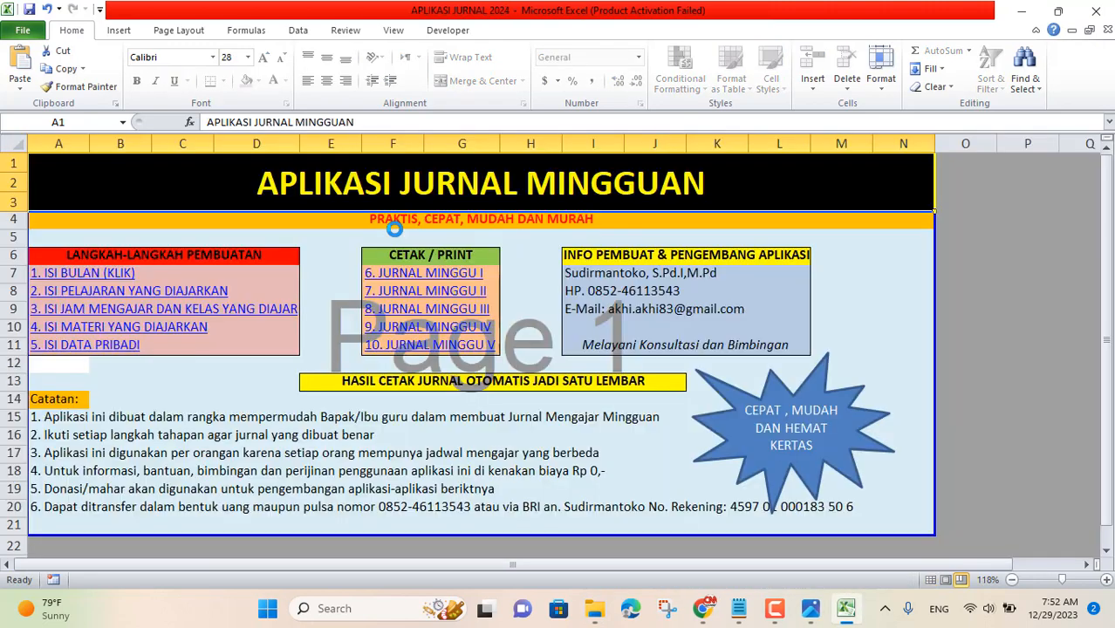
- Open the ISI BULAN sheet of the 2024 workbook and set the month to JANUARI
left_click(87, 277)
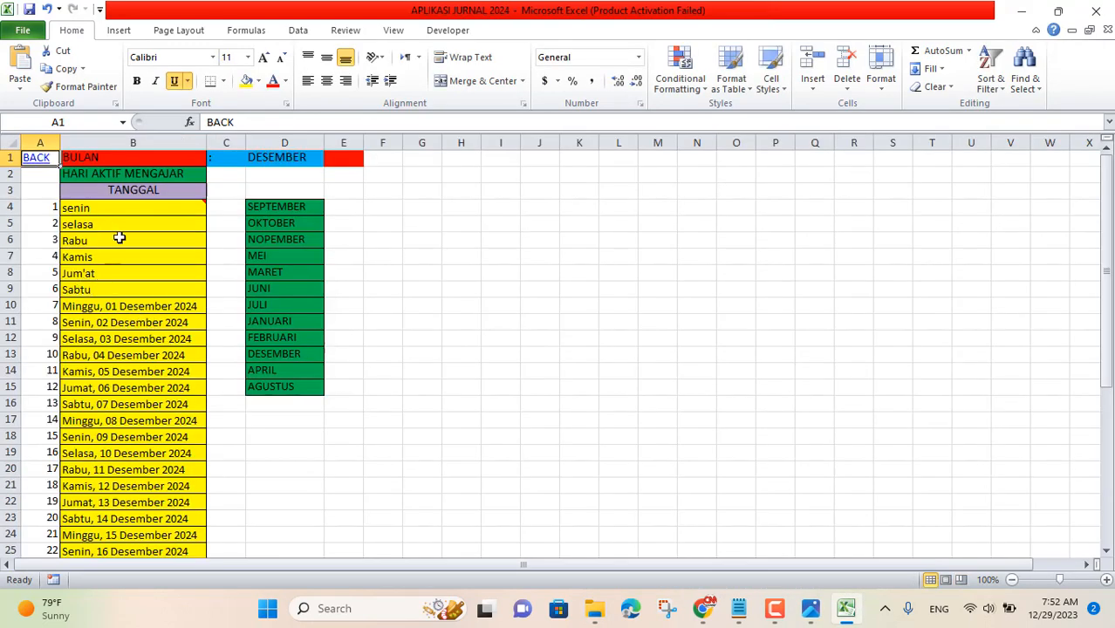
left_click(265, 162)
left_click(332, 161)
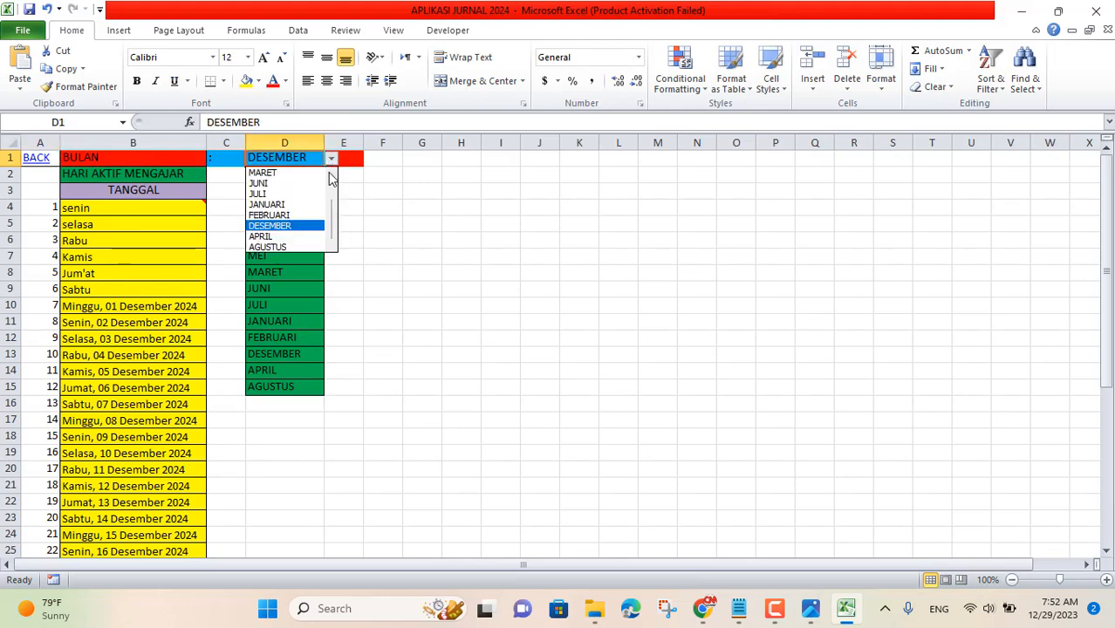
left_click(288, 205)
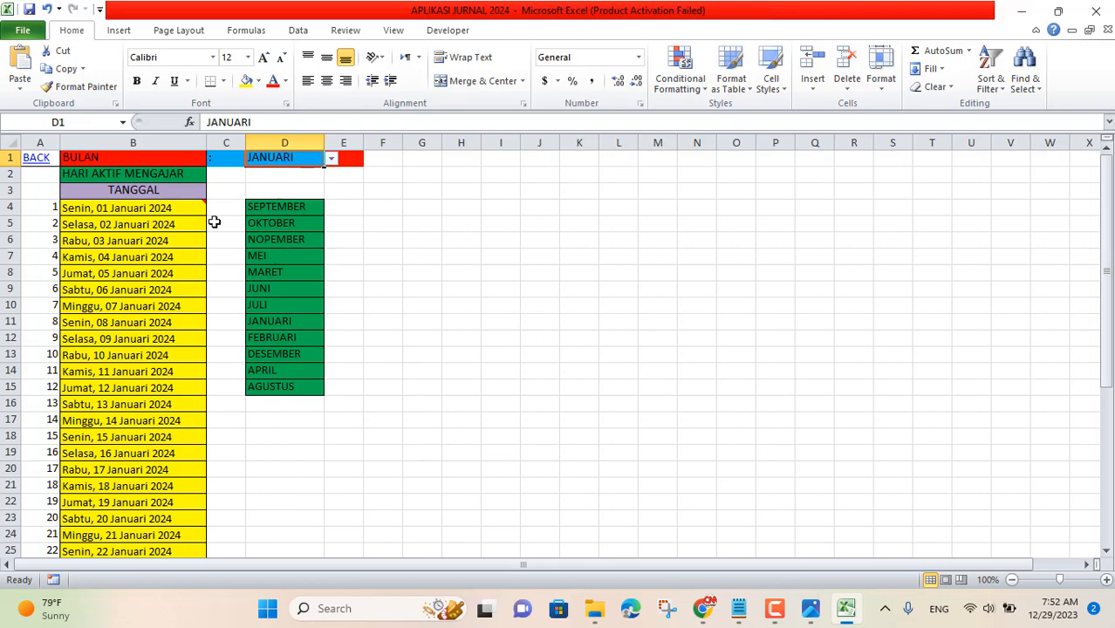
- Return to the 2024 workbook's main menu and close the workbook, saving its changes
left_click(36, 161)
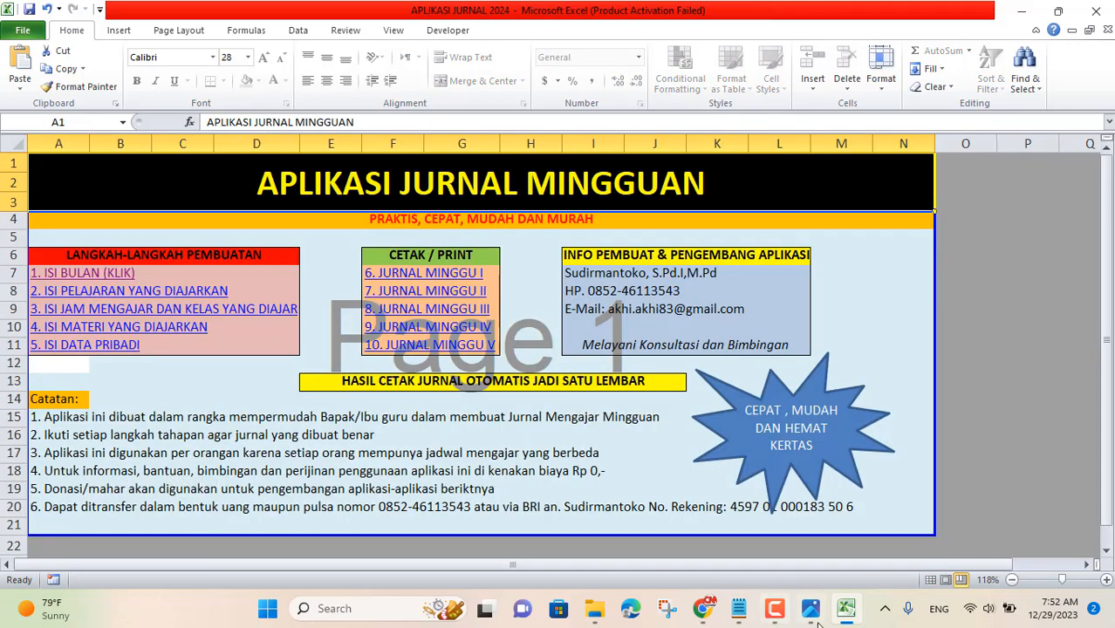
left_click(846, 608)
left_click(846, 609)
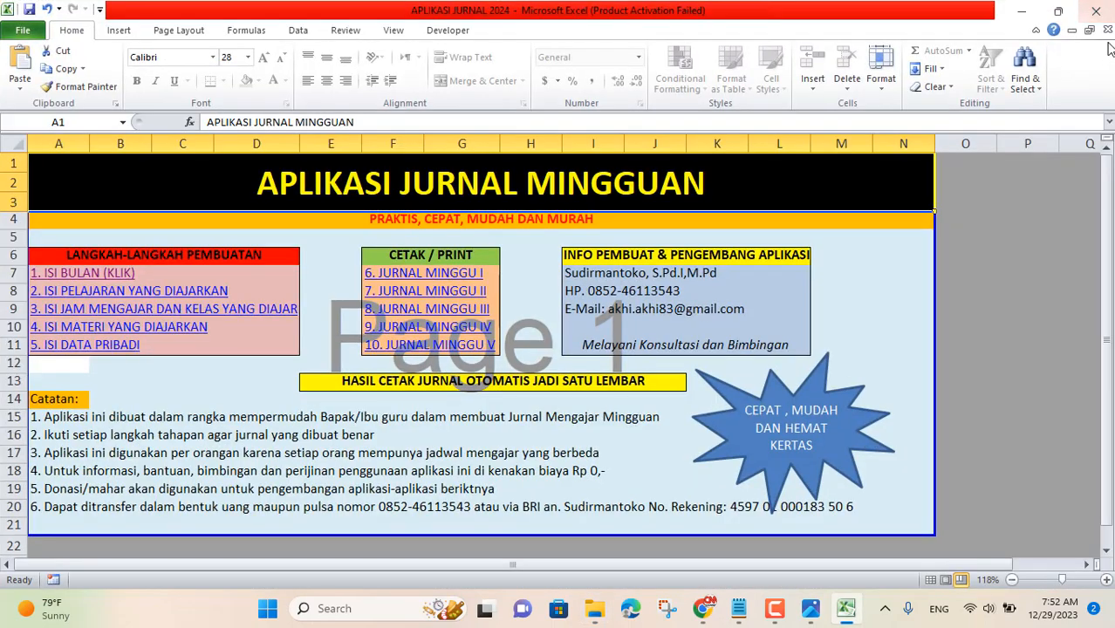
left_click(1096, 11)
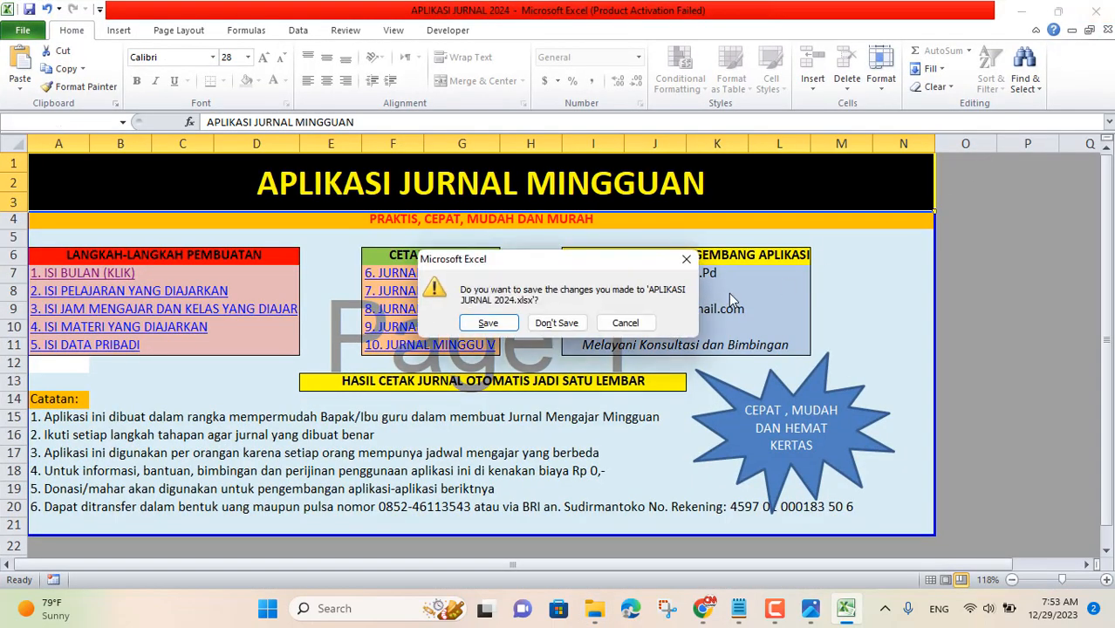
left_click(497, 326)
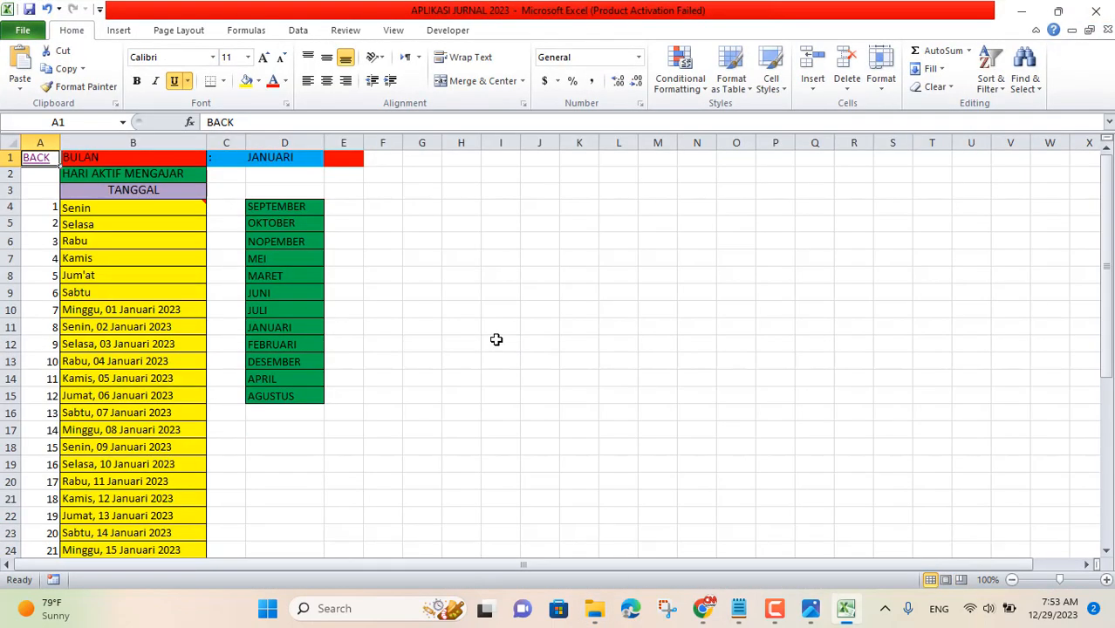
- Return to the 2023 workbook's main menu and examine note 4 about the usage fee in row 18
left_click(39, 161)
left_click(594, 494)
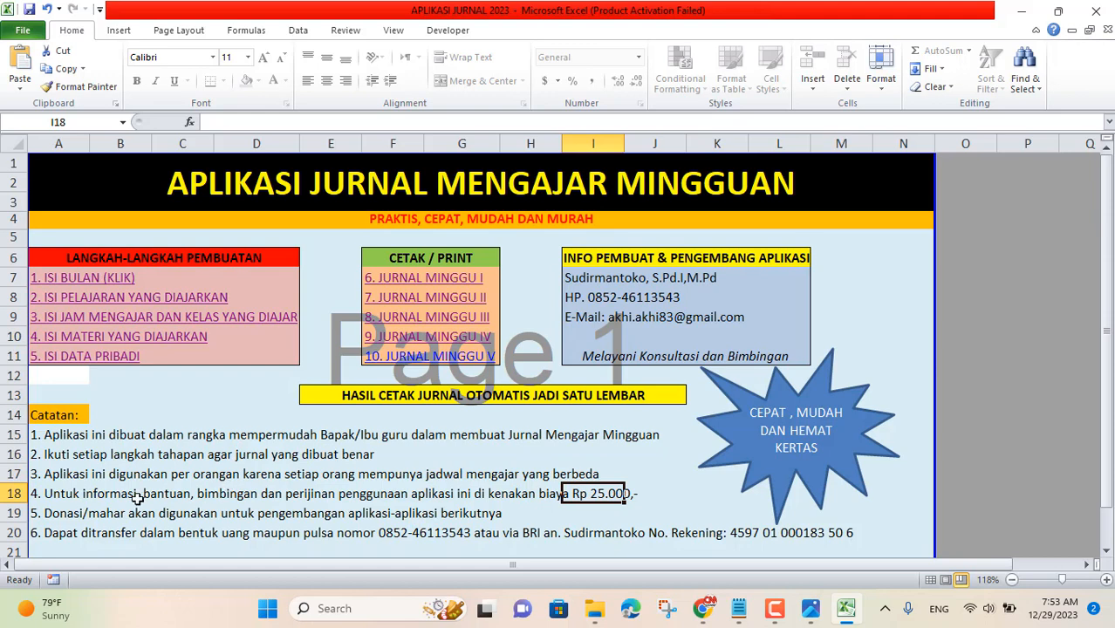
left_click(46, 493)
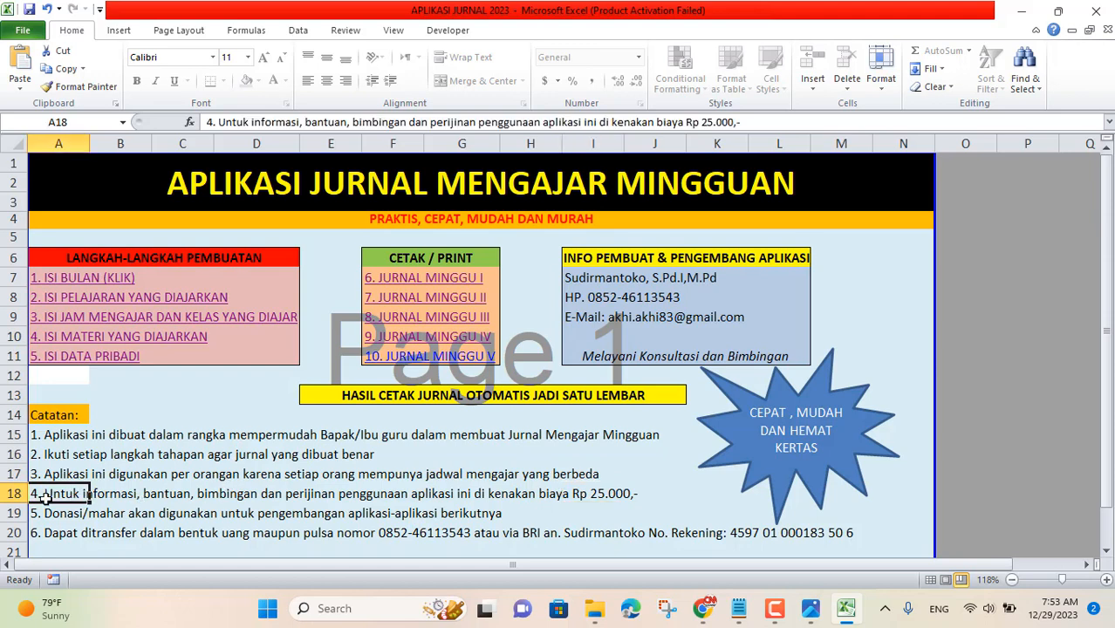